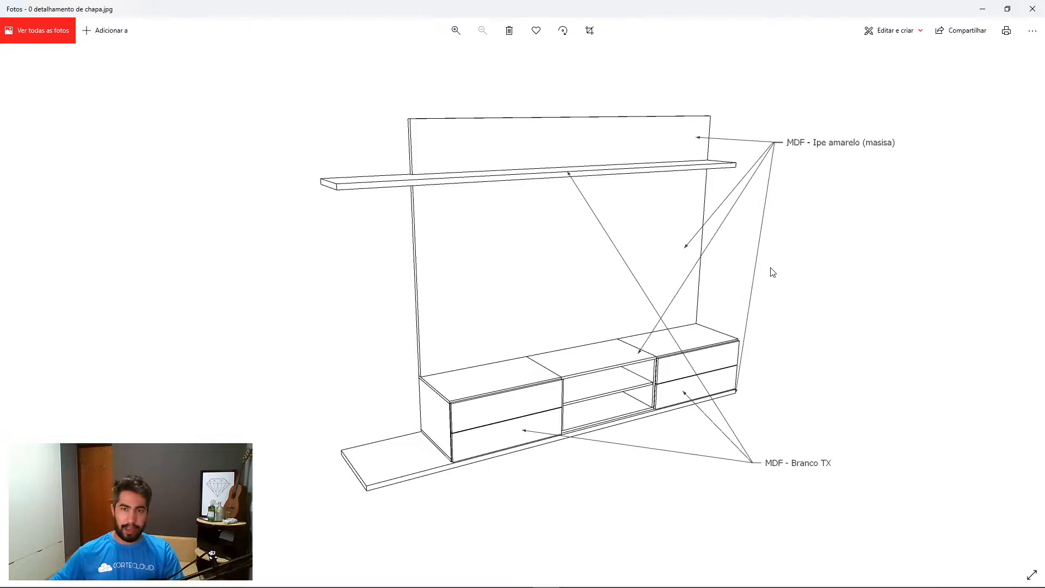
Review the TV unit's material drawing and the dimensioned module drawings, ending on detalhamento 01.jpg, and clear the image window aside.
left_click(1030, 304)
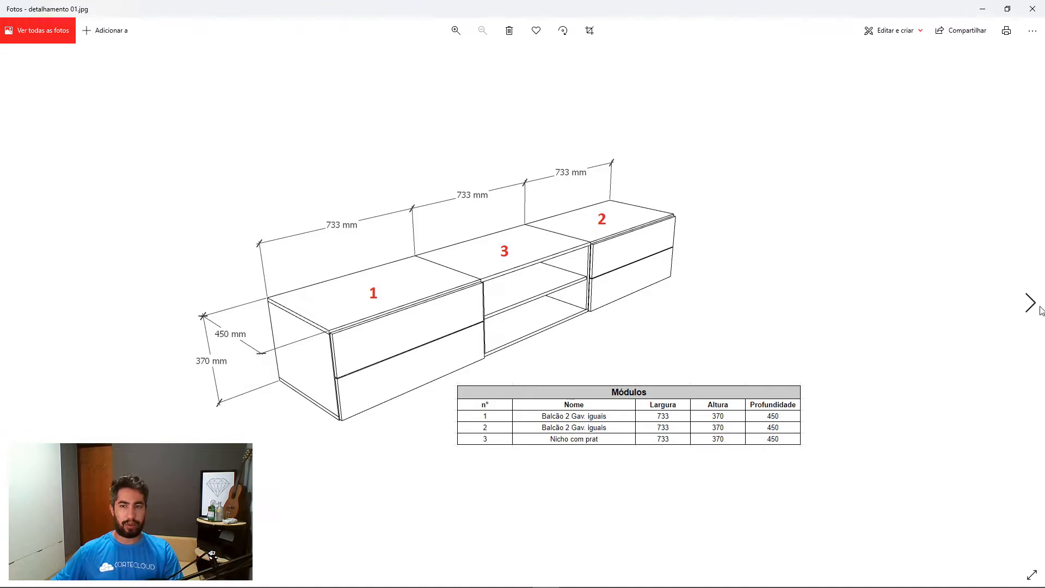
left_click(1030, 303)
left_click(1033, 308)
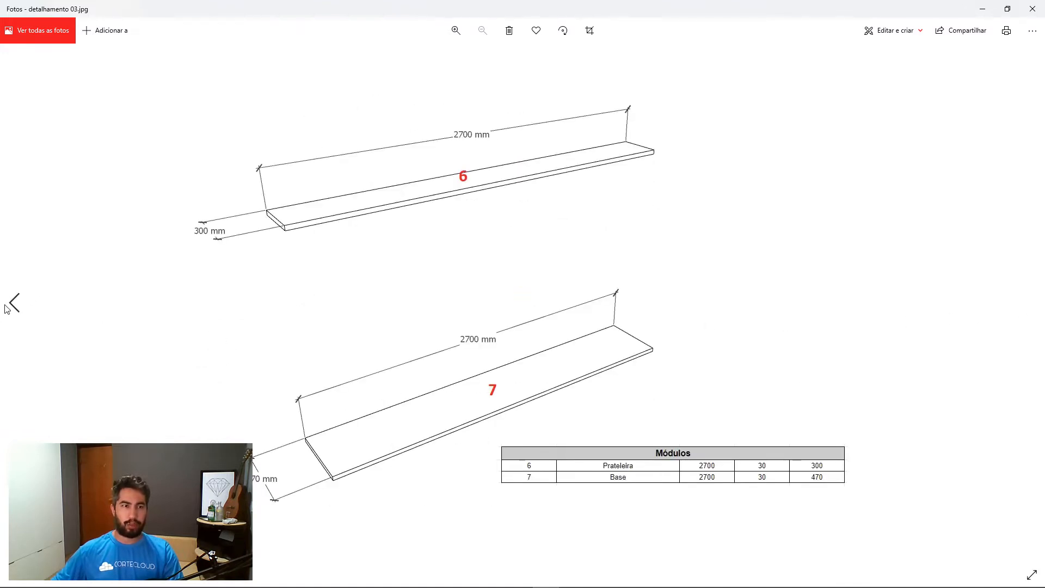
left_click(13, 304)
left_click(13, 304)
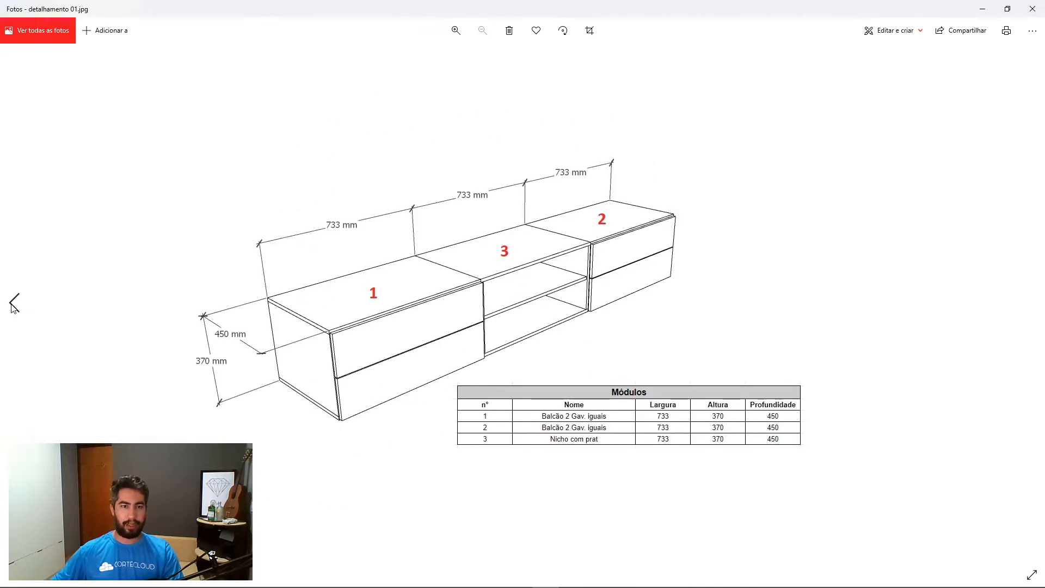
left_click(14, 305)
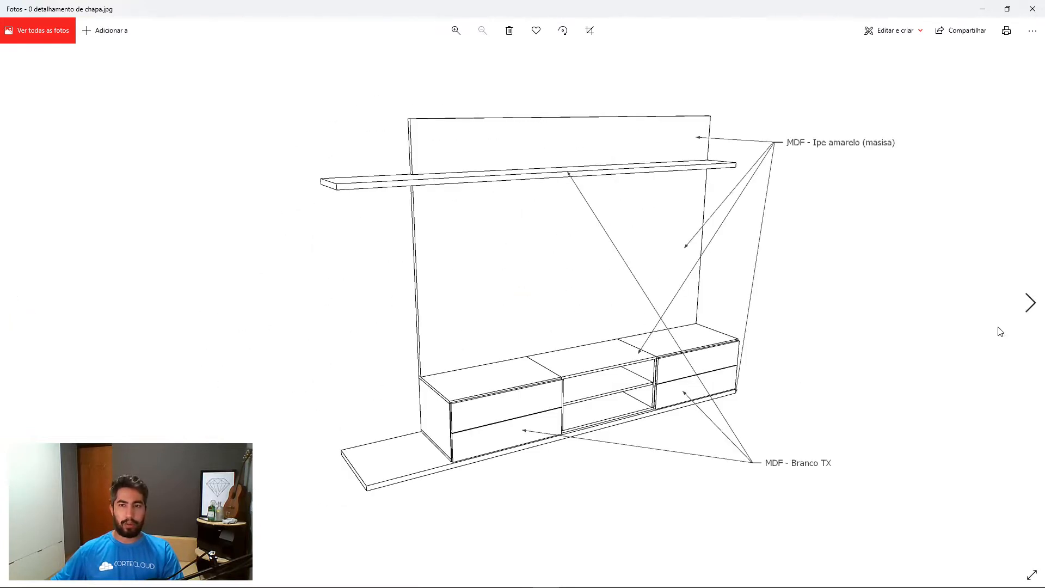
left_click(1029, 310)
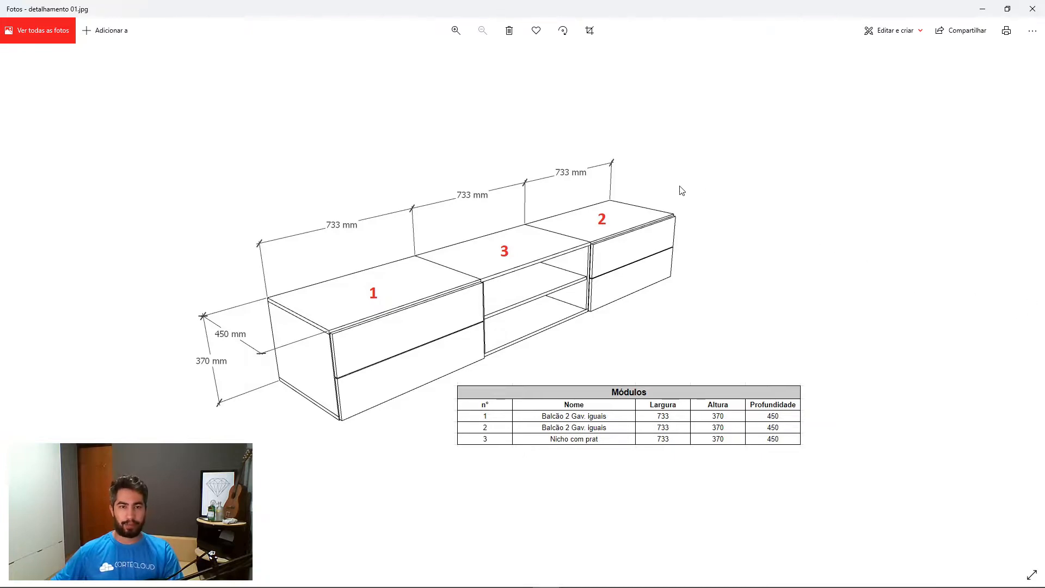
left_click_drag(527, 4, 1044, 179)
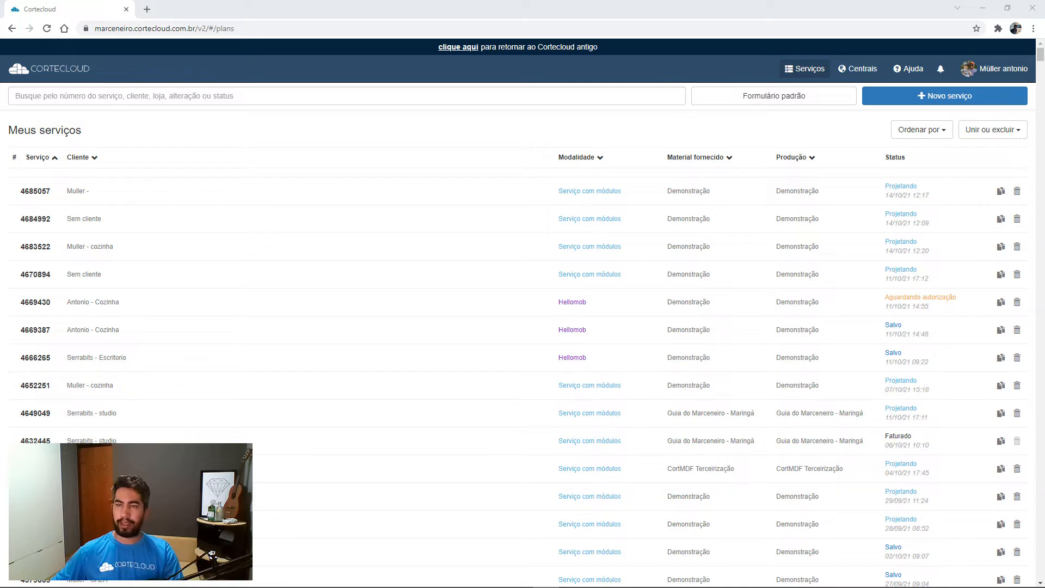
Create a new service with modules produced by the Demonstração central and fill in the customer's name.
left_click(905, 105)
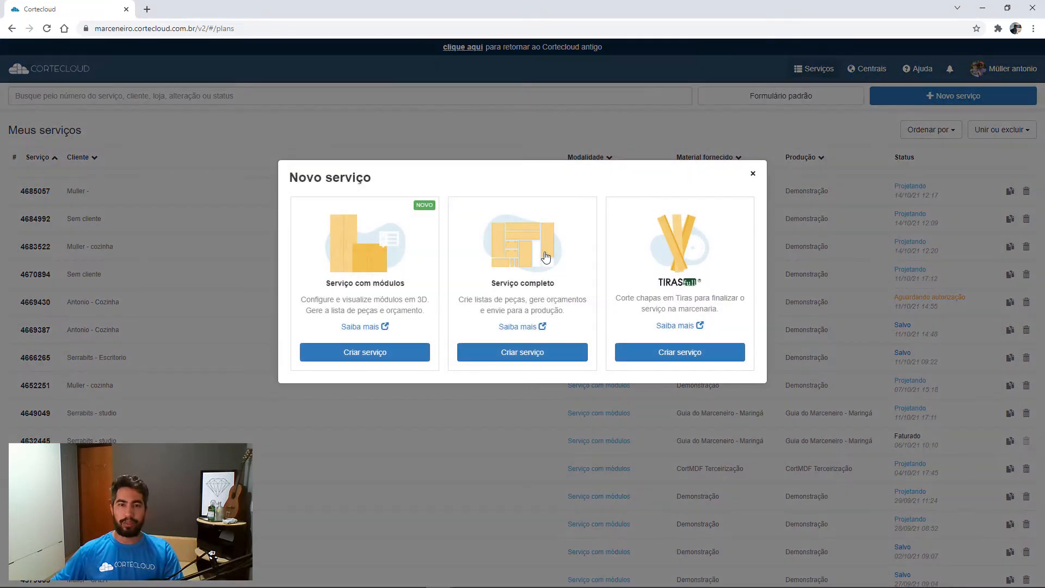
left_click(376, 358)
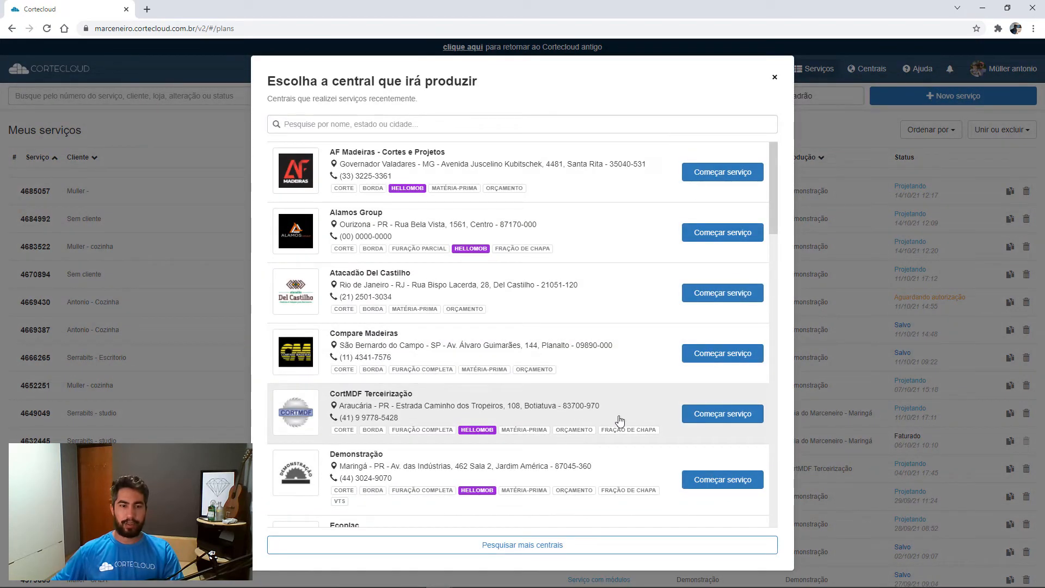
left_click(730, 484)
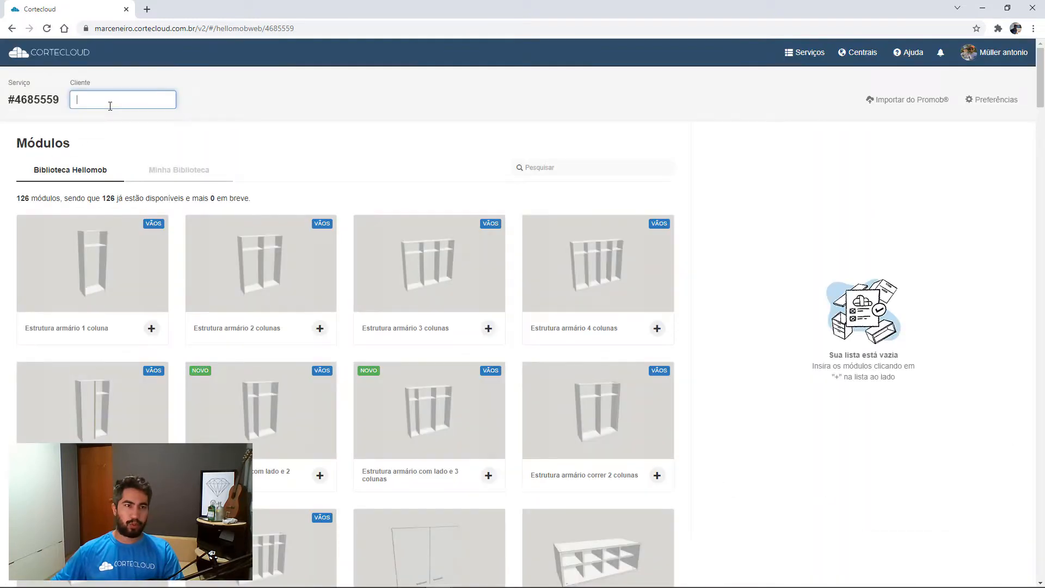
left_click(110, 107)
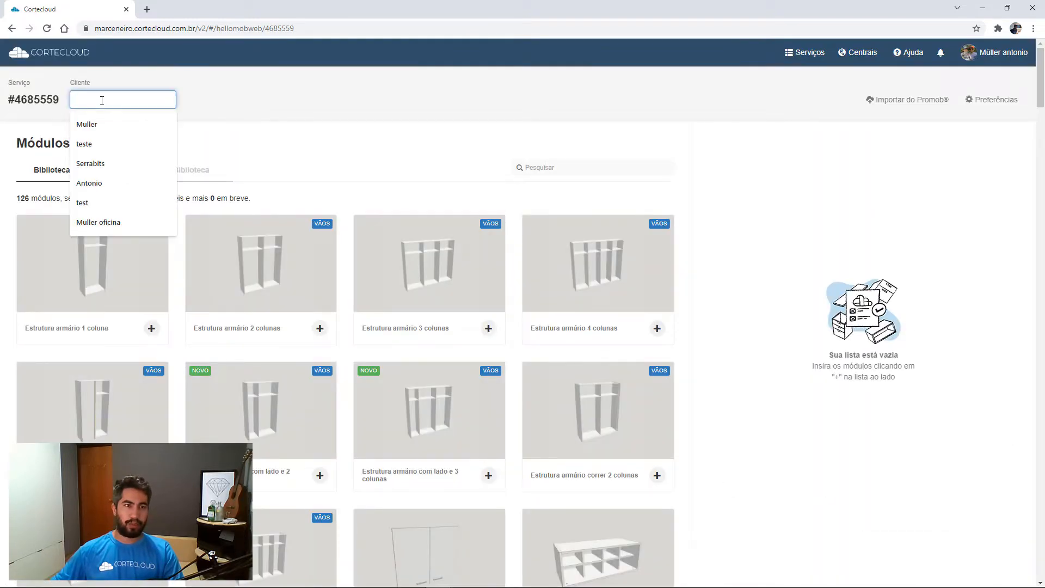
left_click(101, 127)
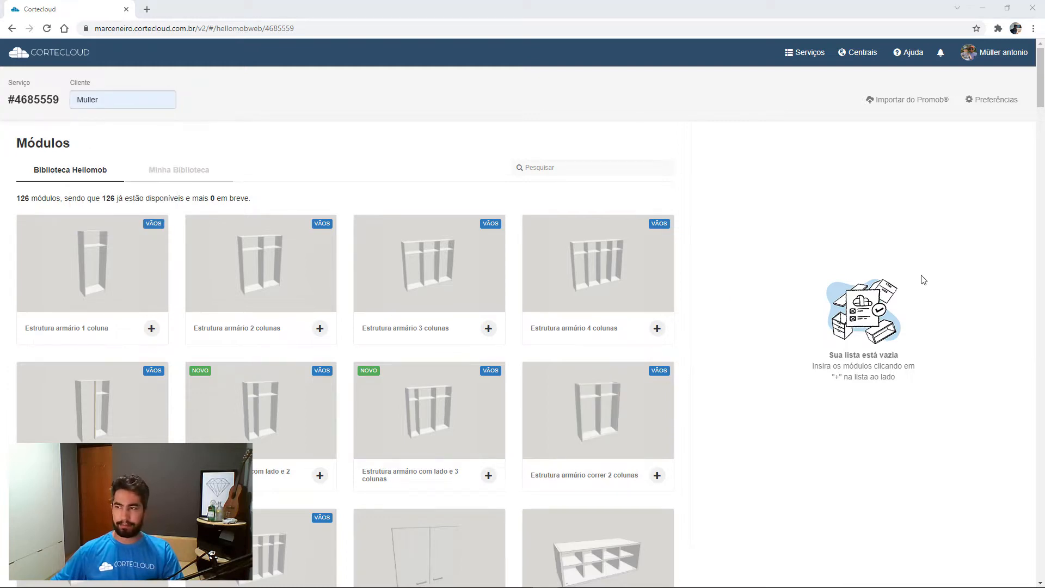
Search the Hellomob library for "gaveteiro" and open the Gaveteiro horizontal 1 gaveta module for configuration.
left_click_drag(1044, 228, 1044, 99)
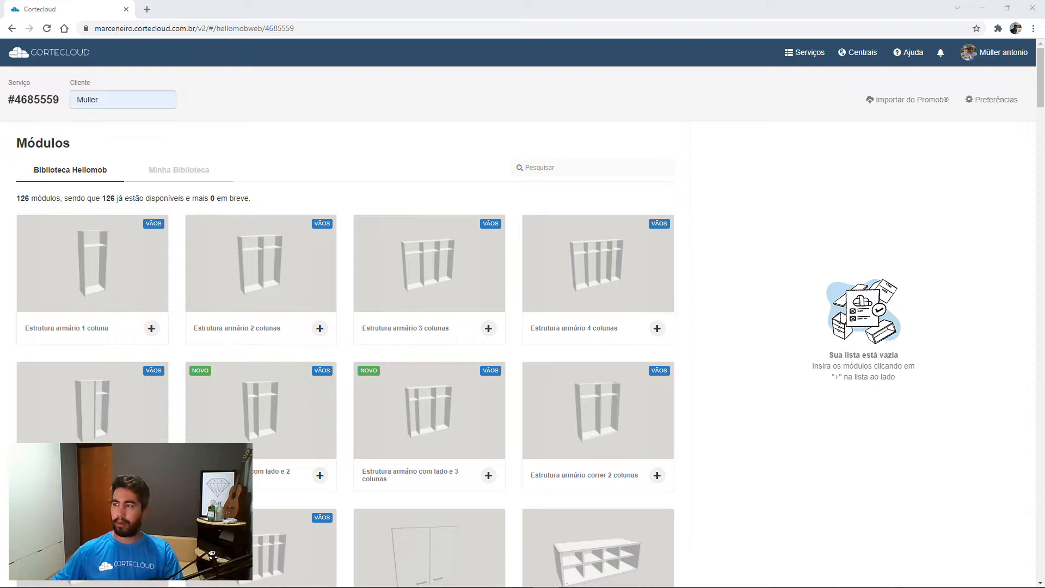
left_click(721, 336)
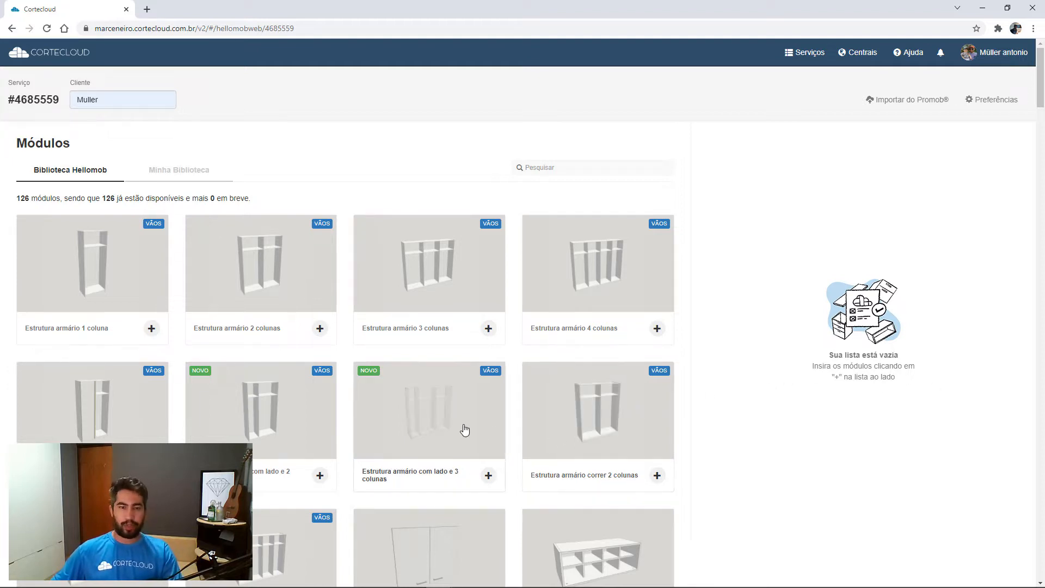
left_click(540, 169)
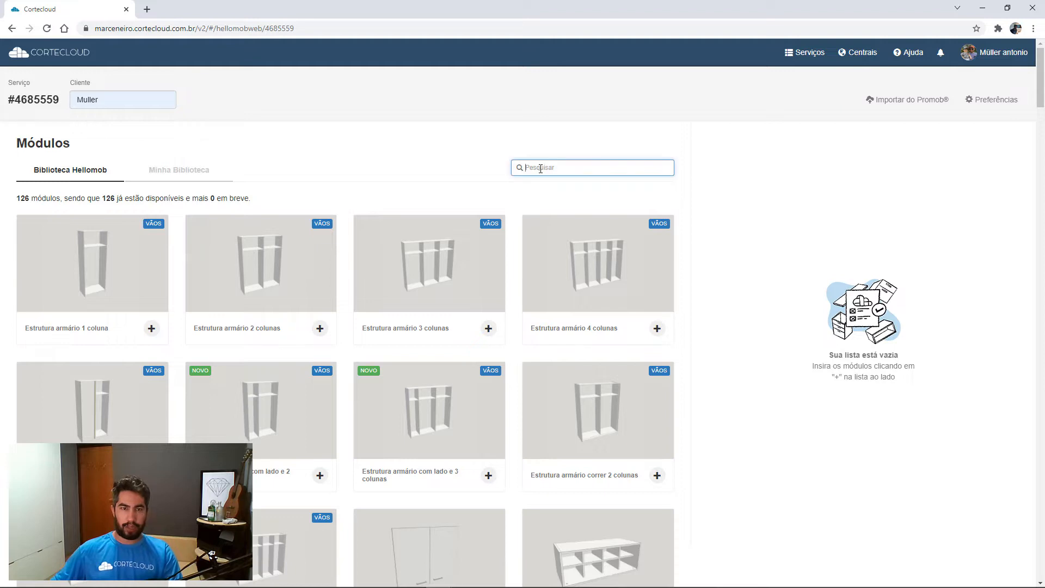
type("gave")
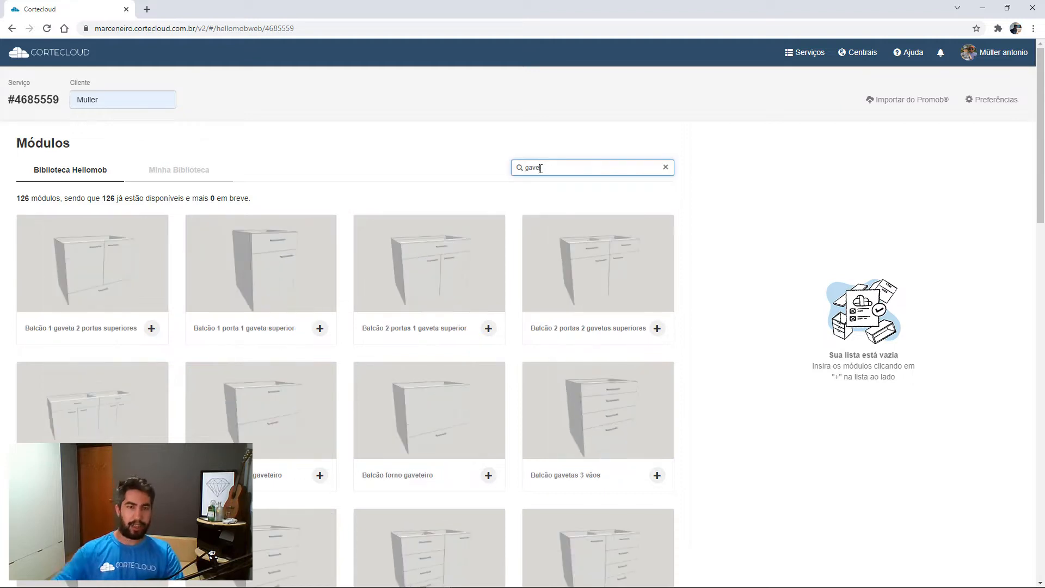
type("teiro")
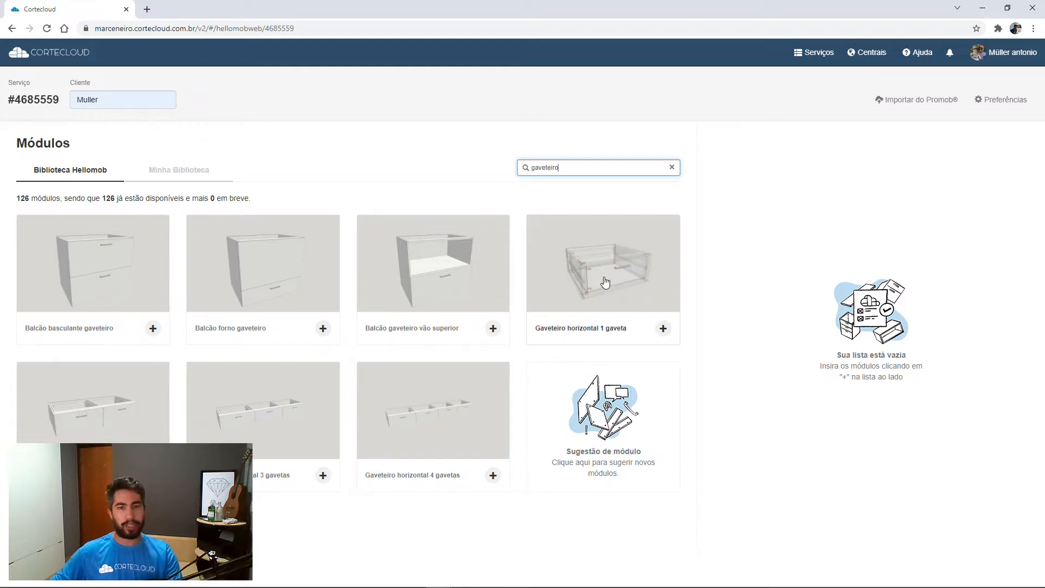
left_click(745, 389)
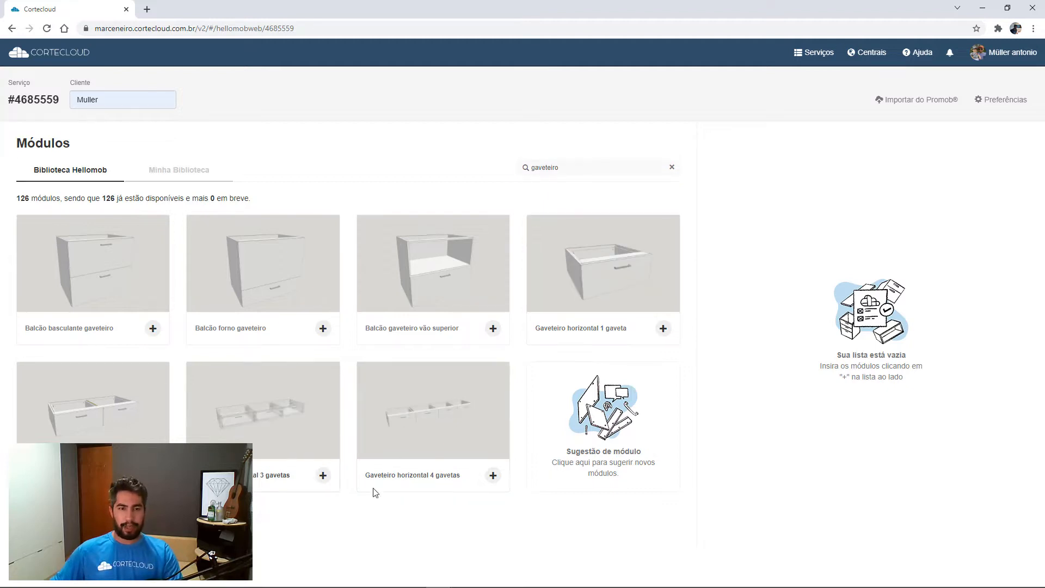
left_click(604, 271)
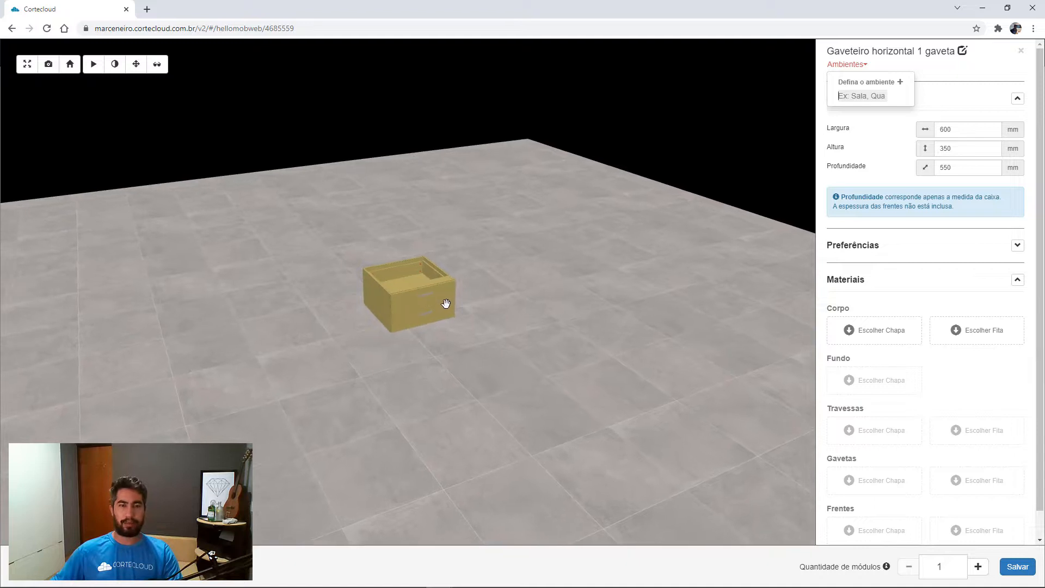
Examine the drawer module in 3D and check the available options for its number of drawers.
left_click_drag(469, 340, 444, 310)
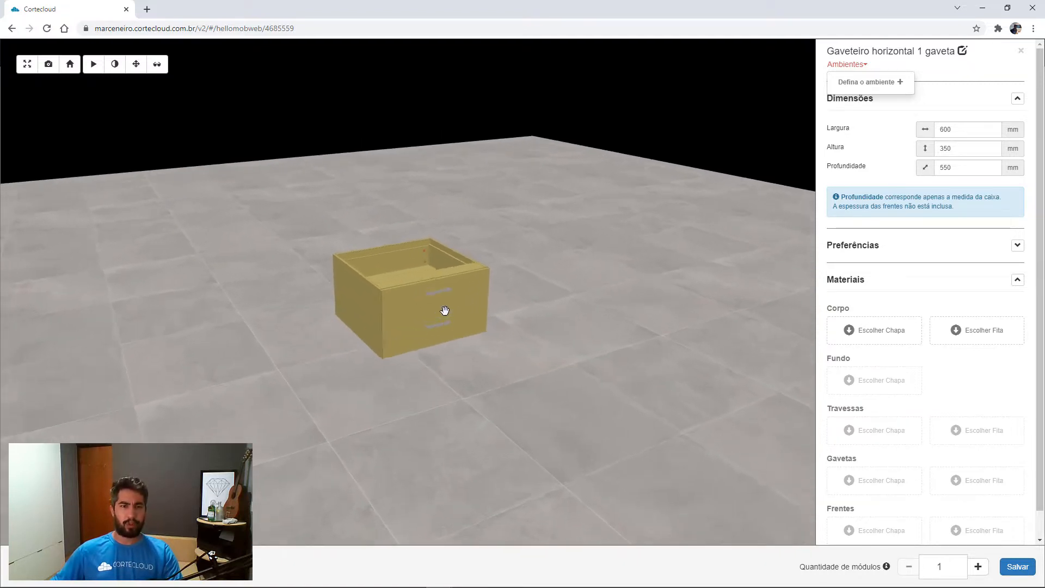
scroll(445, 310, "up", 5)
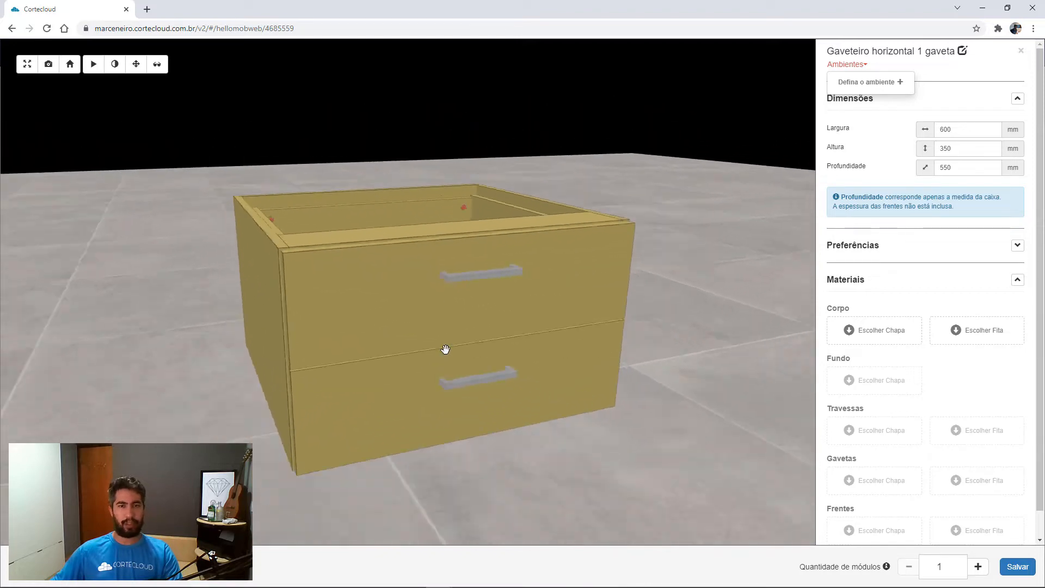
scroll(445, 349, "down", 3)
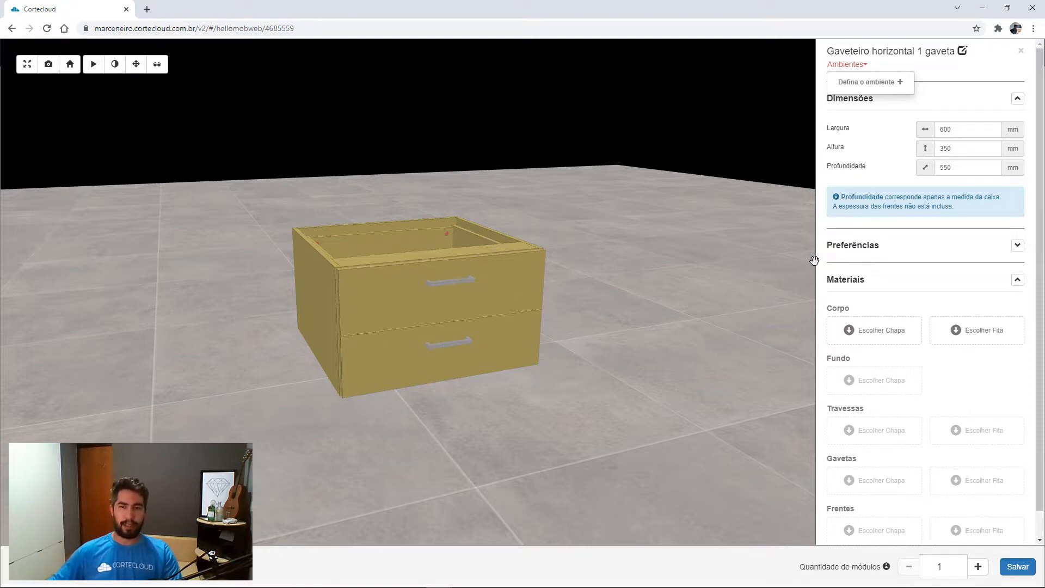
left_click(1017, 246)
left_click(881, 314)
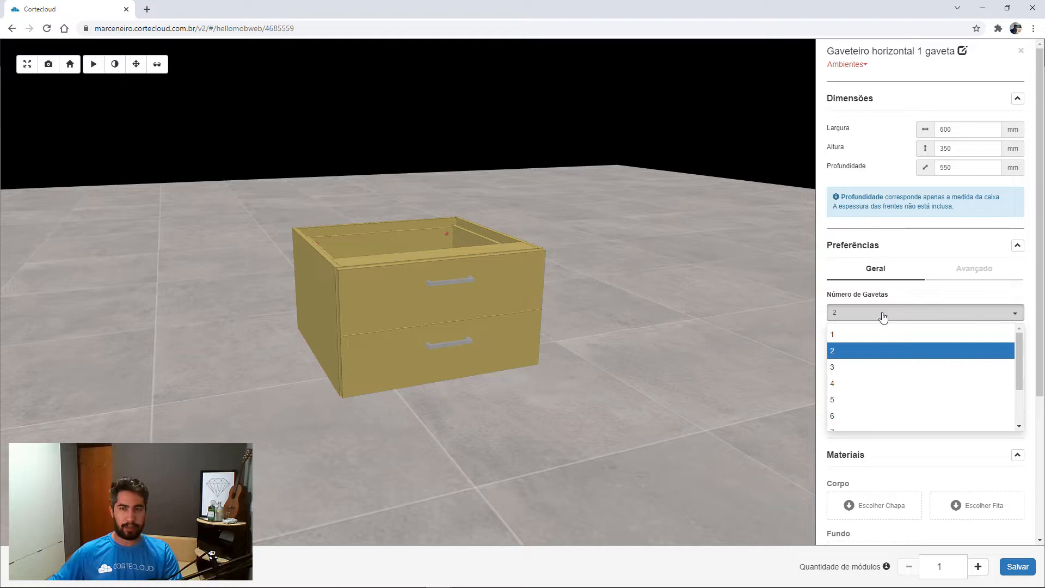
left_click(882, 317)
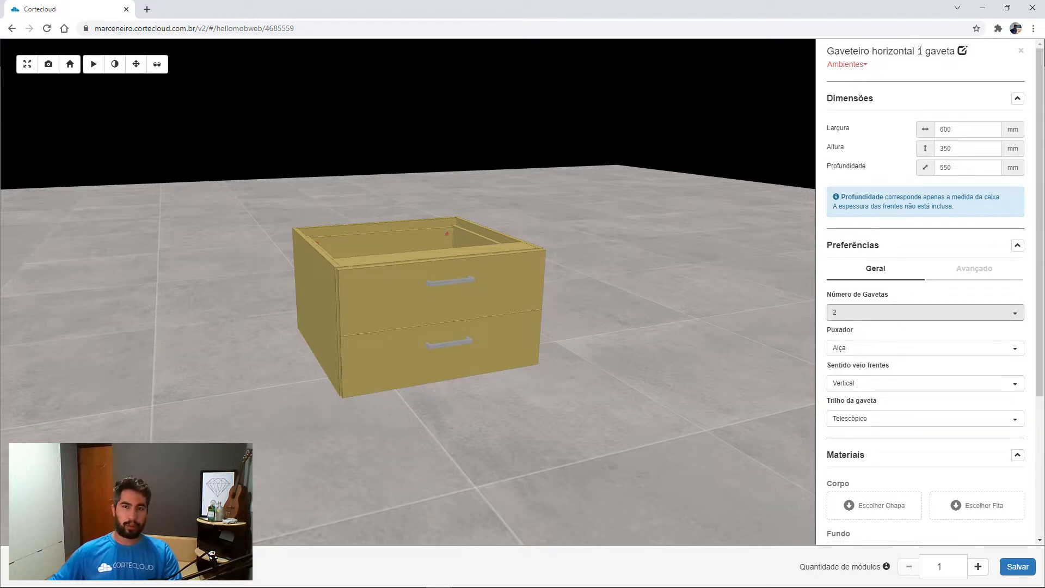
Define a new environment named "sala" for the drawer module.
left_click(851, 65)
left_click(867, 82)
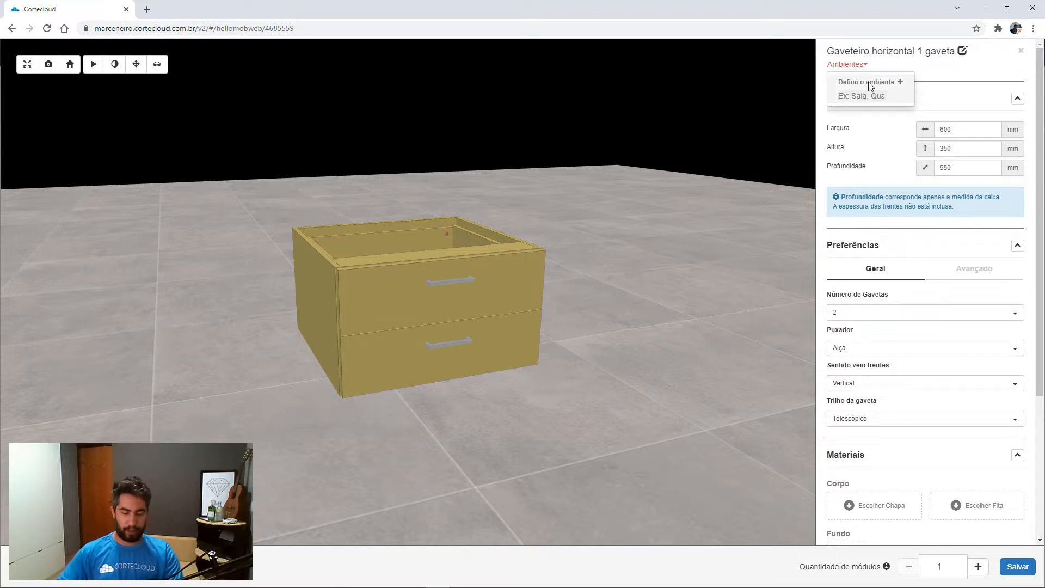
type("sala")
key("Return")
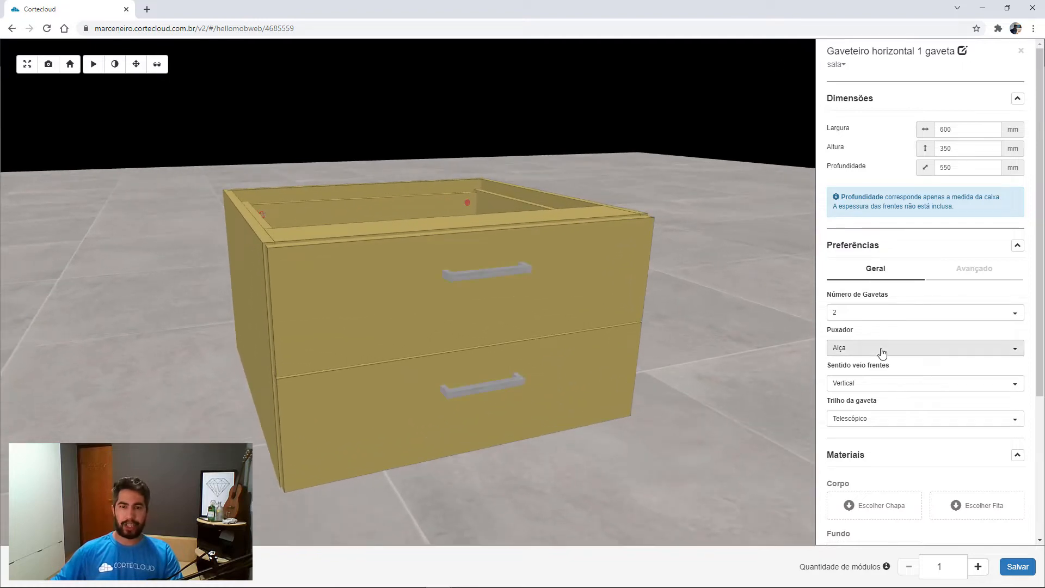
Consult the detalhamento 01.jpg drawing and set the drawer module to 733 mm wide, 370 mm high and 450 mm deep.
left_click_drag(1044, 272, 544, 159)
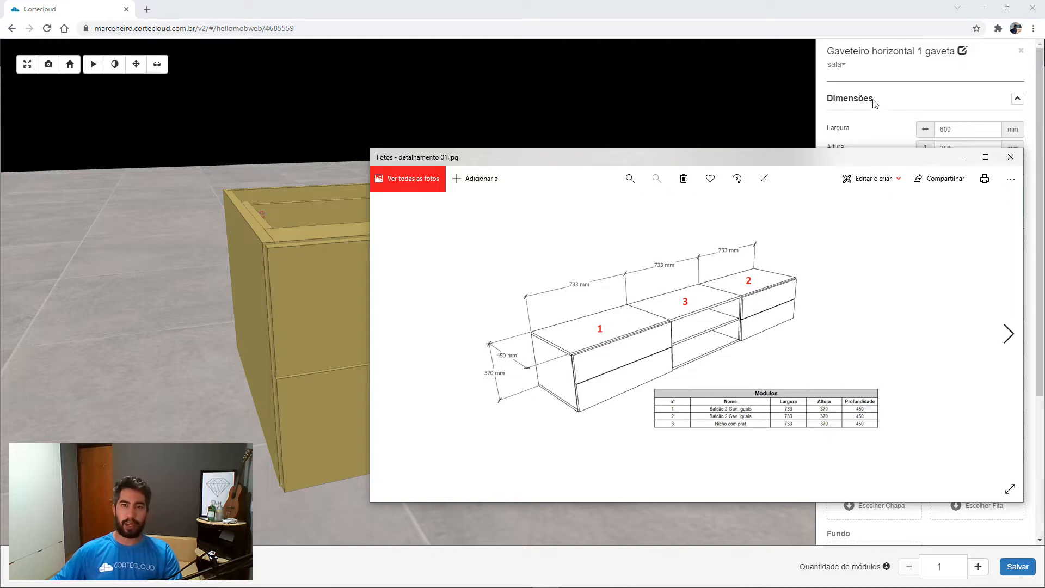
left_click_drag(740, 166, 1044, 173)
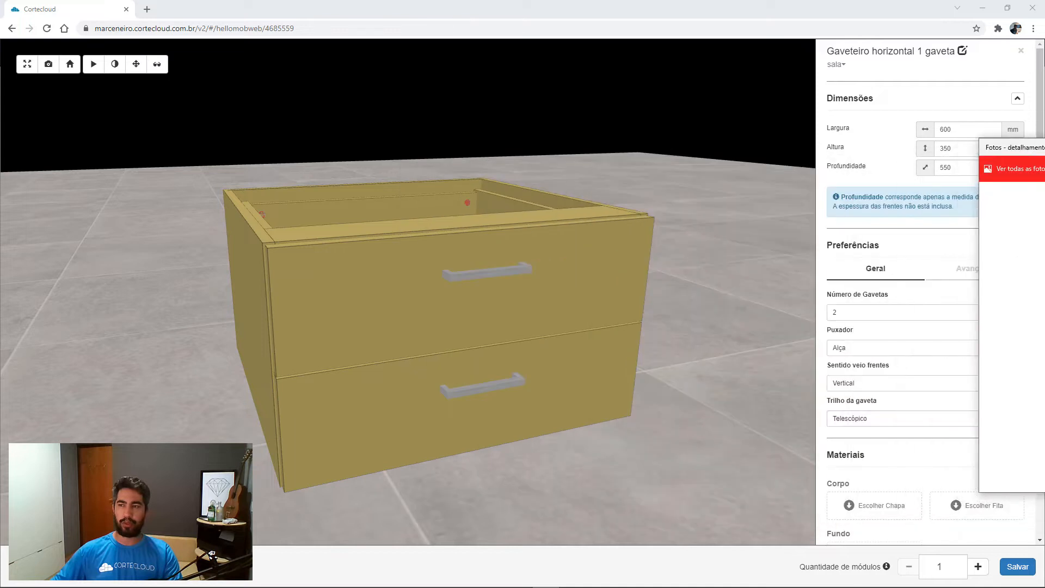
double_click(963, 130)
type("733")
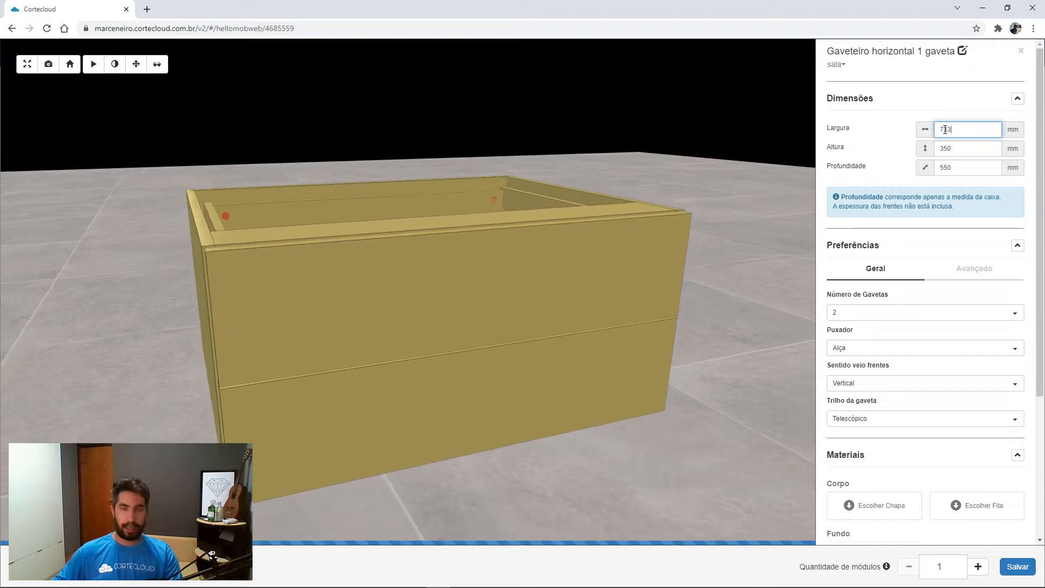
key("Tab")
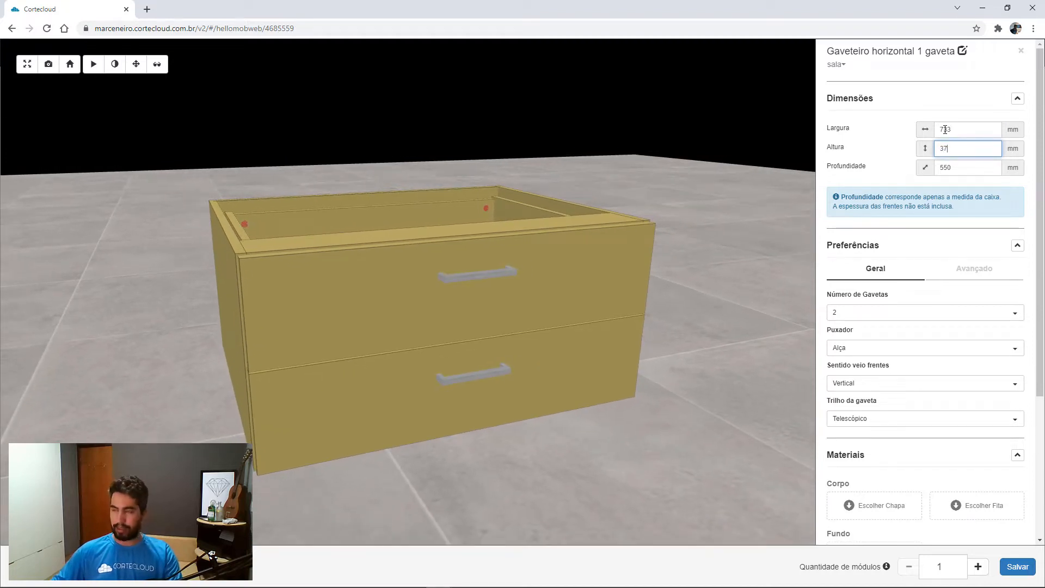
type("0")
key("Tab")
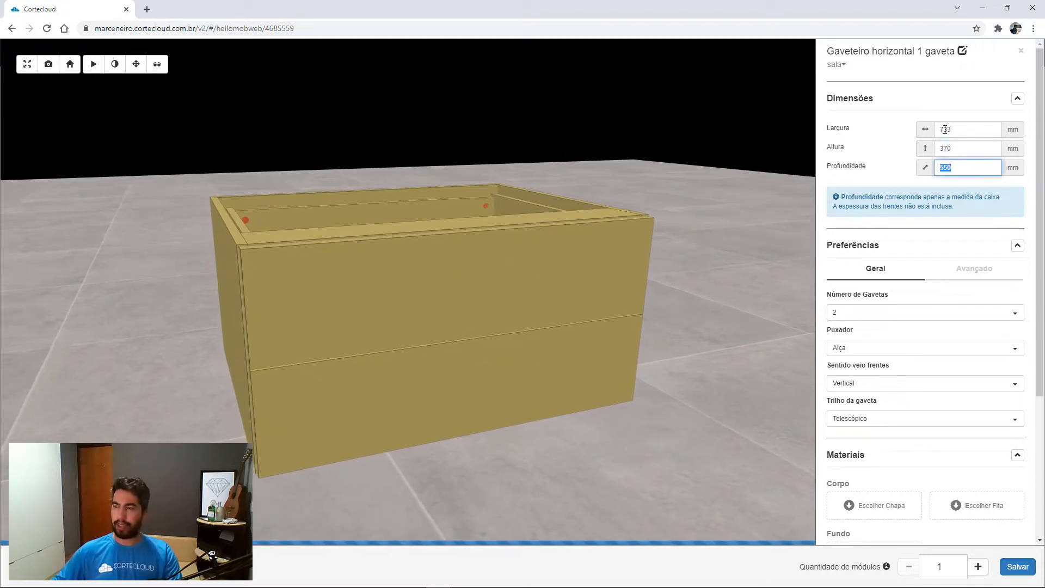
type("450")
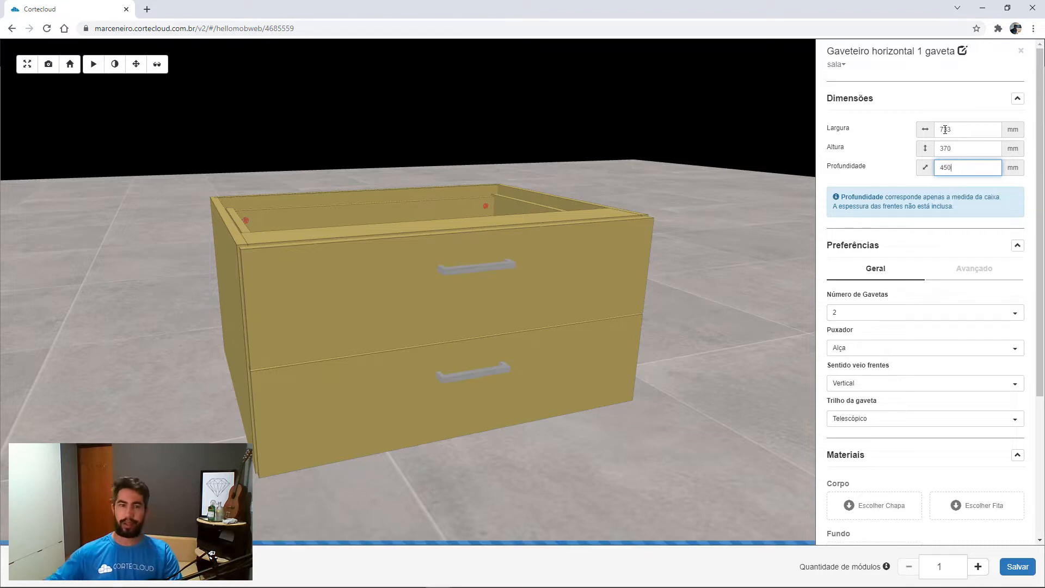
In the advanced box assembly preferences, set the module's Tampo ou travessa option to Tampo.
left_click_drag(520, 296, 606, 343)
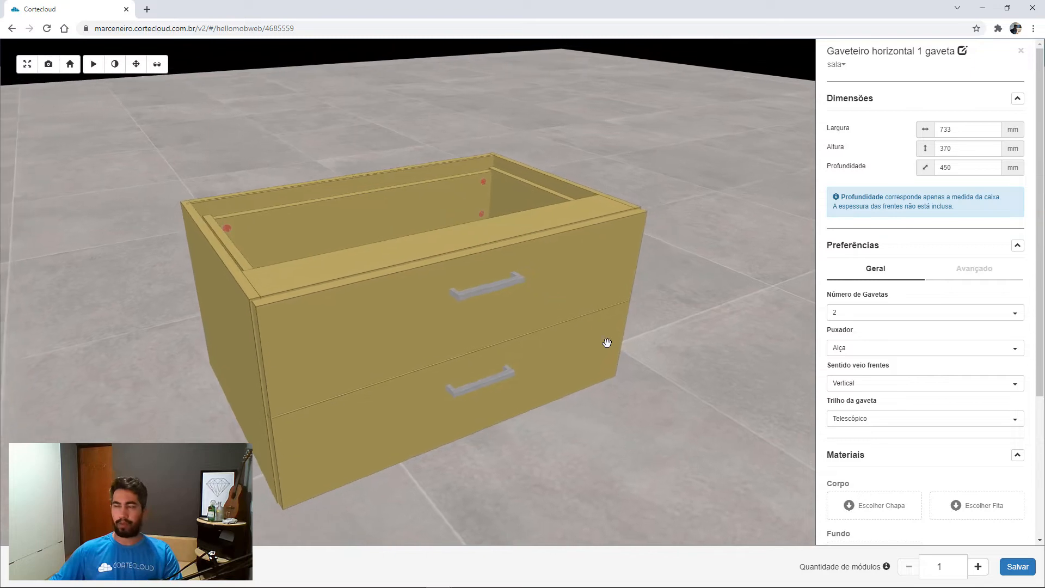
left_click(971, 276)
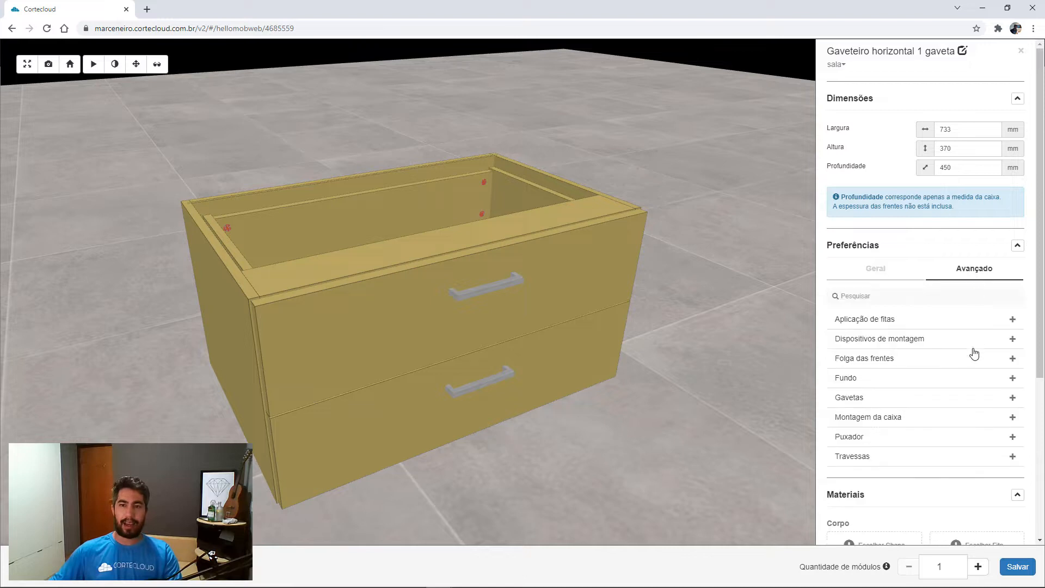
scroll(968, 384, "down", 2)
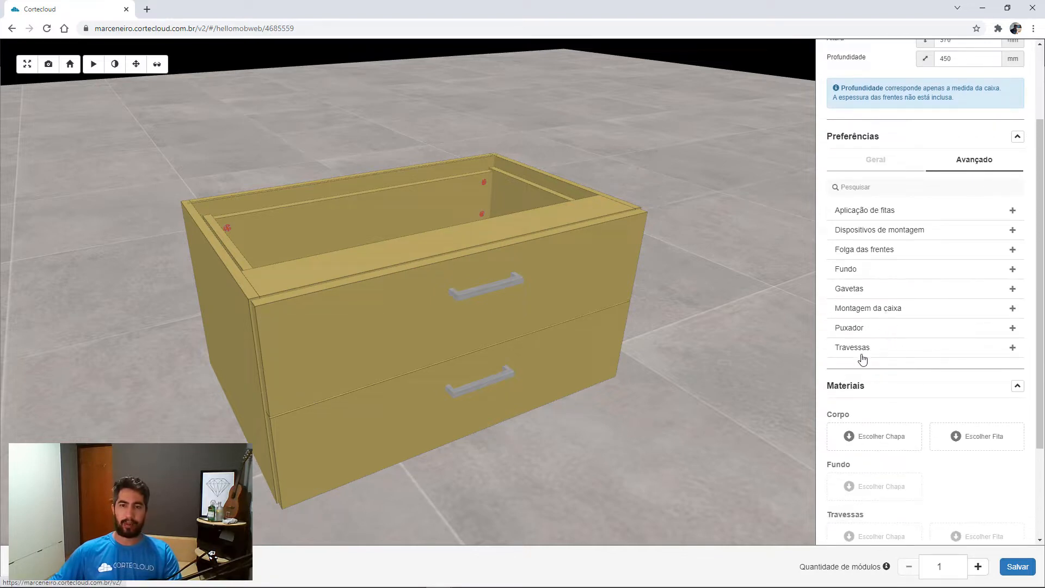
left_click(877, 310)
scroll(886, 341, "down", 1)
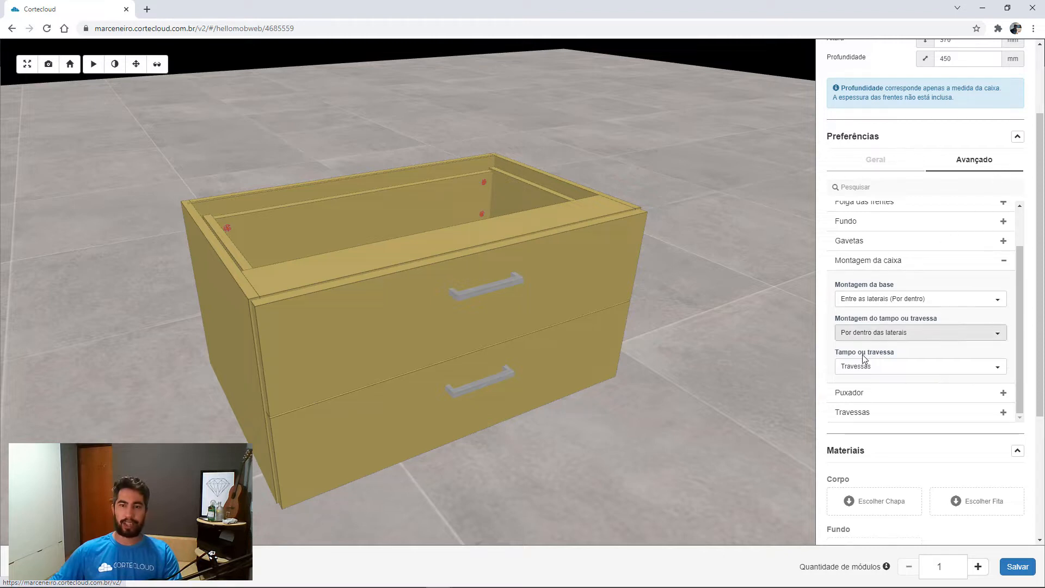
left_click(880, 369)
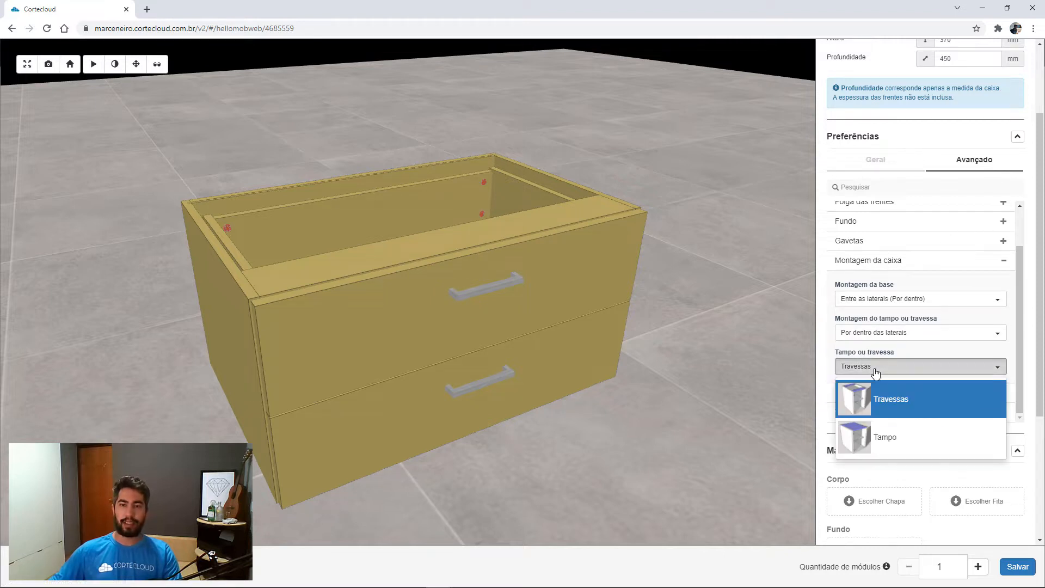
left_click(847, 437)
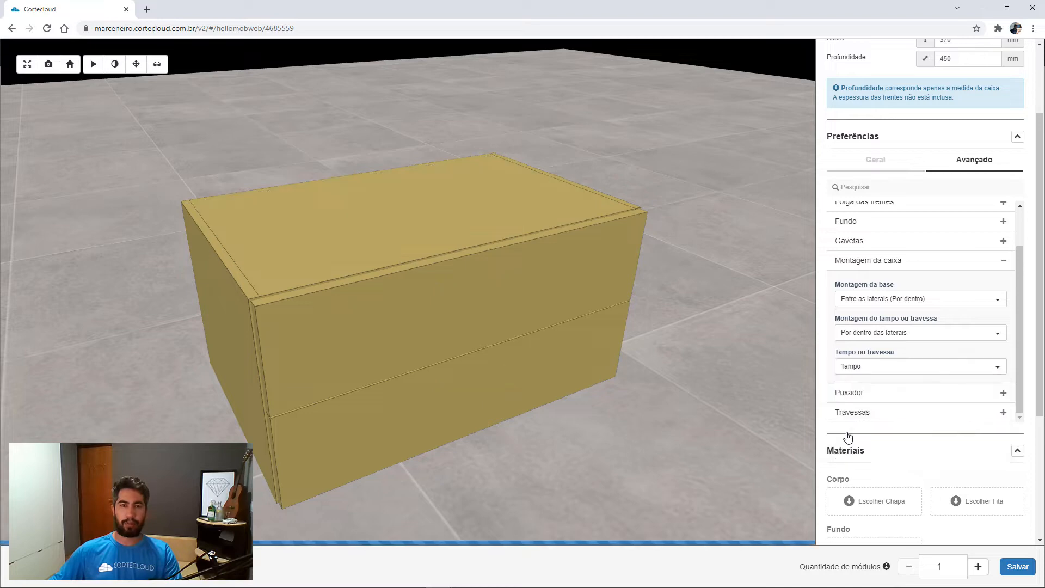
left_click(1002, 263)
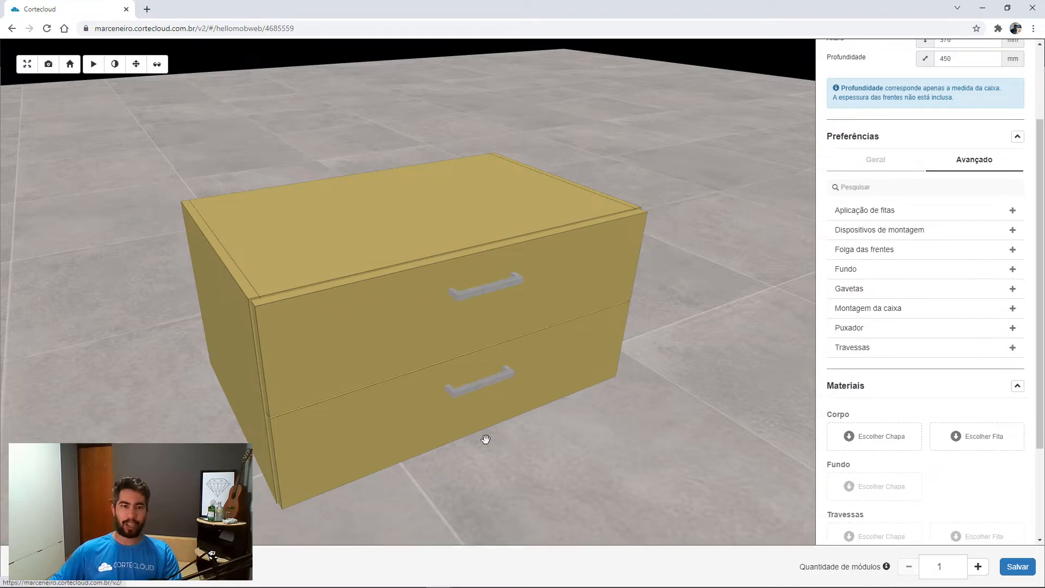
Set the Montagem do tampo ou travessa to Por cima das laterais so the cabinet top rests over the sides.
left_click_drag(486, 439, 420, 270)
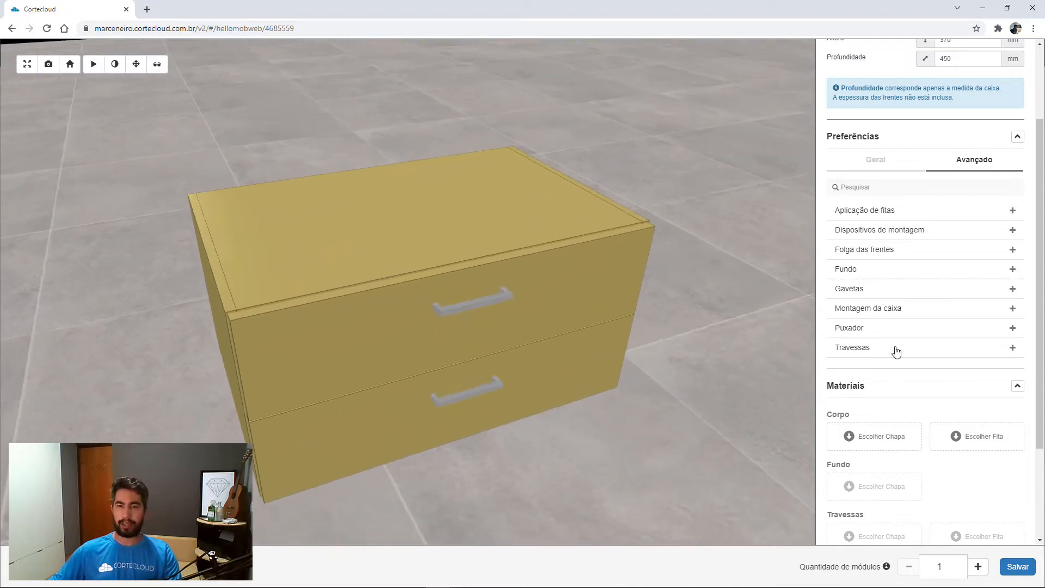
left_click(895, 310)
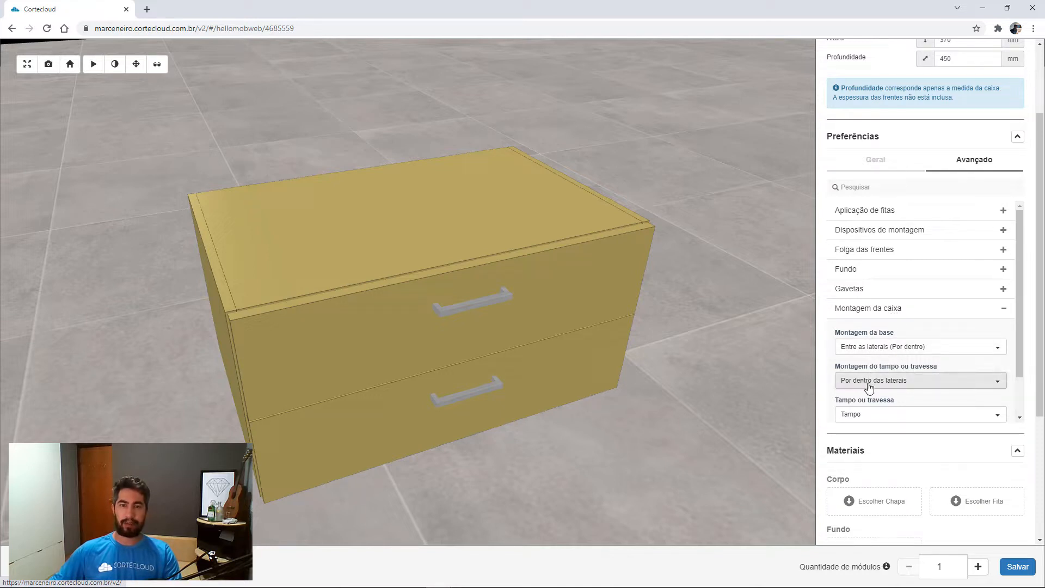
left_click(869, 384)
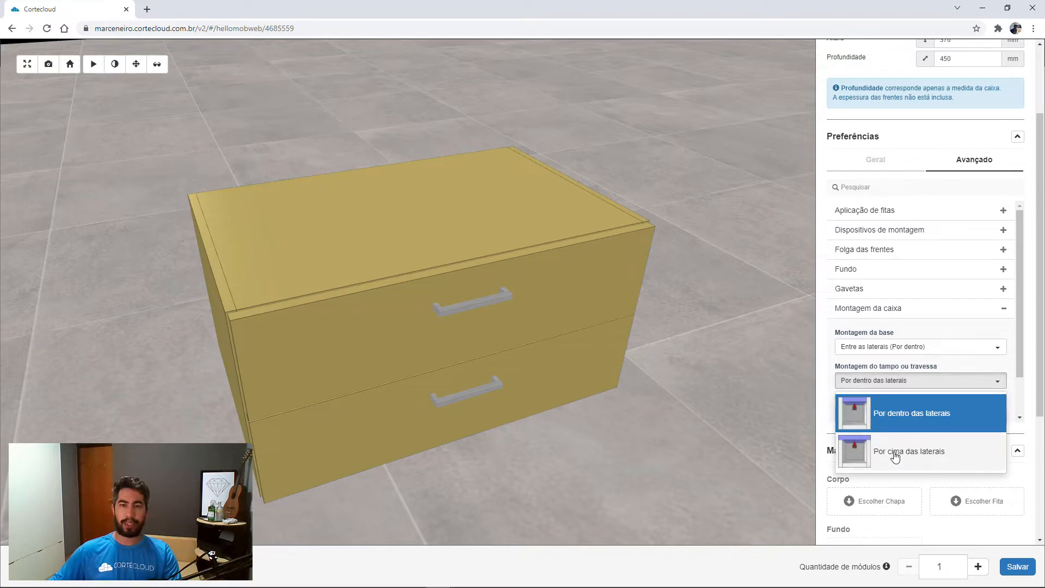
left_click(895, 456)
left_click_drag(455, 357, 700, 324)
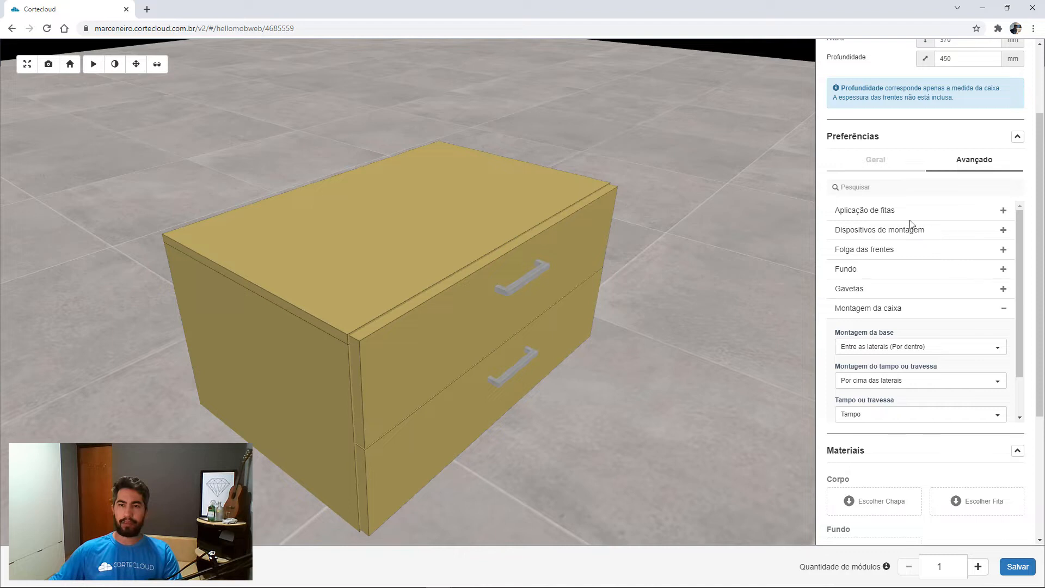
left_click(1004, 310)
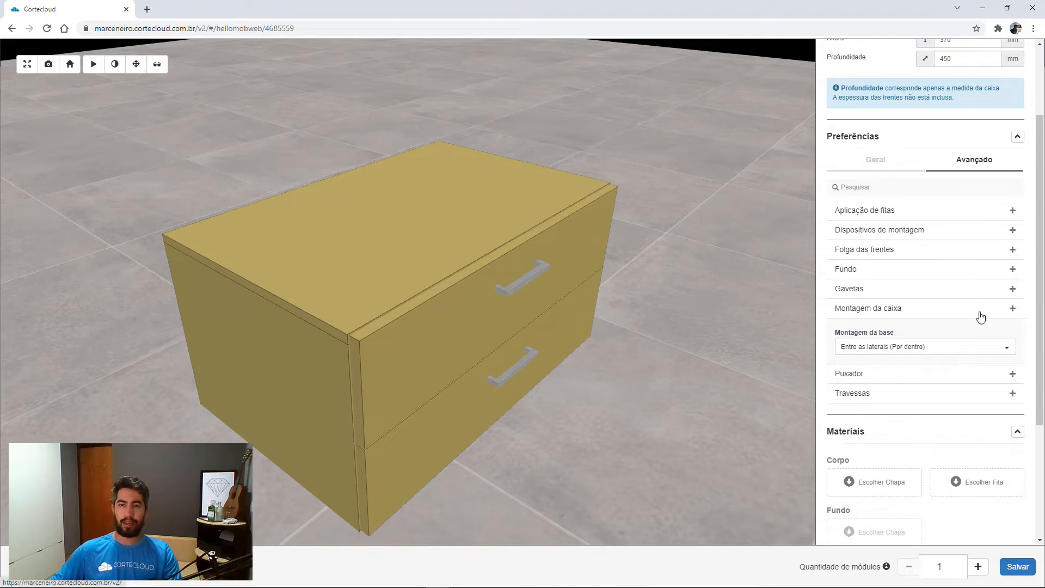
Review the advanced drawer options, set the drawer slide to Oculto and the handle to Sem puxador.
left_click(890, 291)
scroll(907, 380, "down", 2)
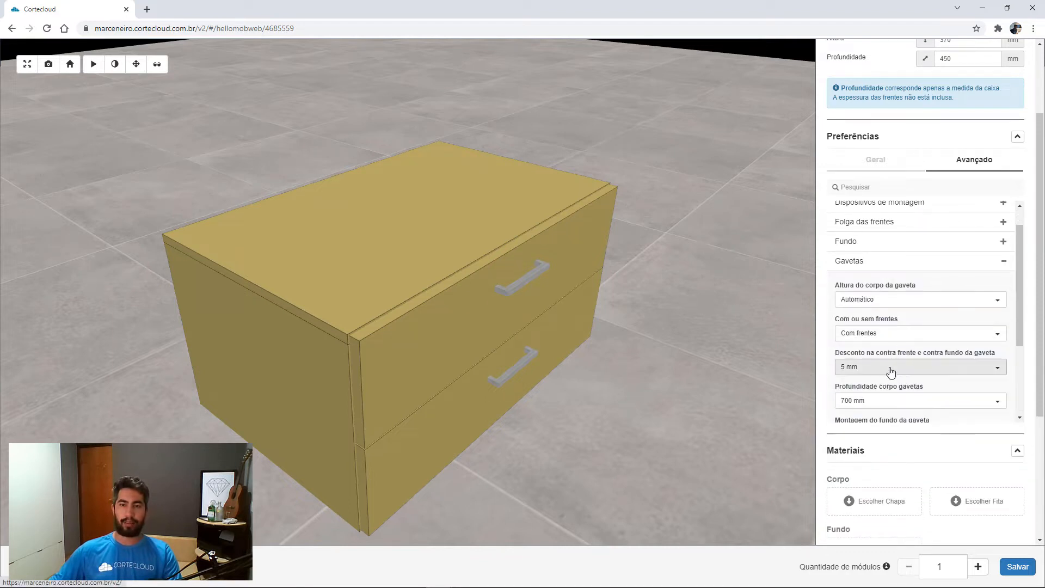
scroll(899, 348, "up", 1)
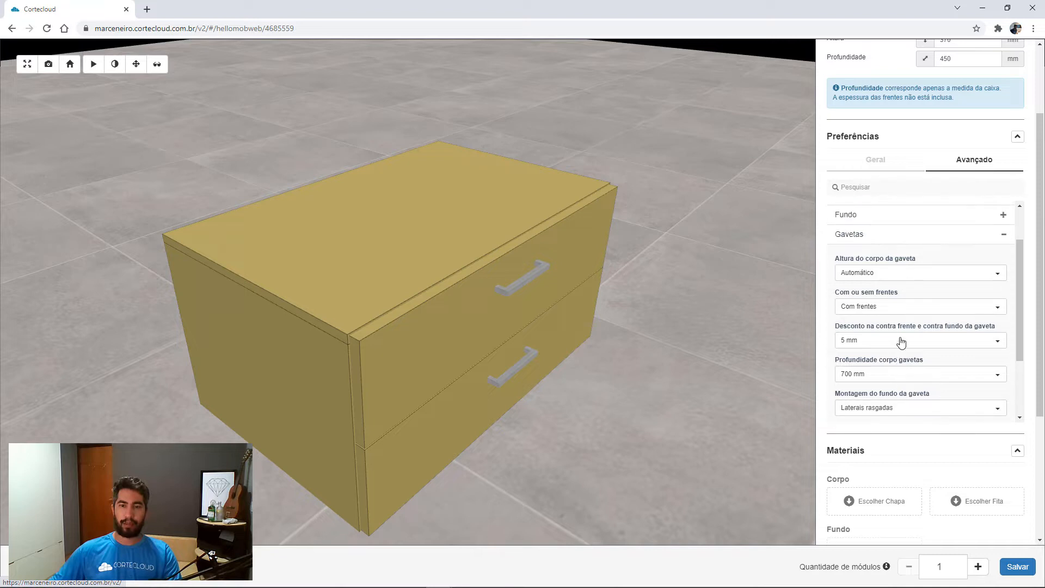
scroll(894, 333, "down", 2)
scroll(919, 289, "up", 3)
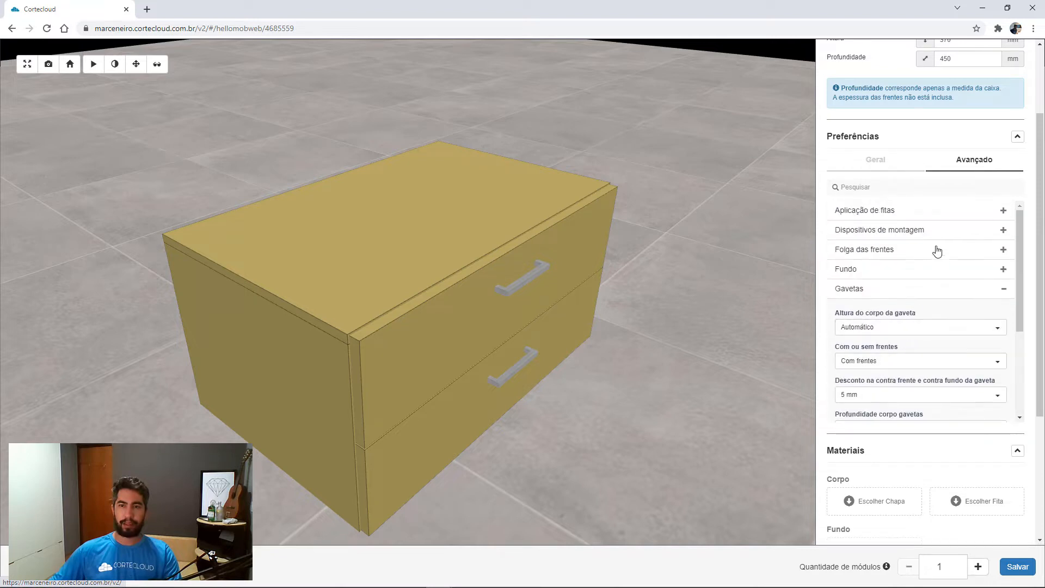
left_click(861, 162)
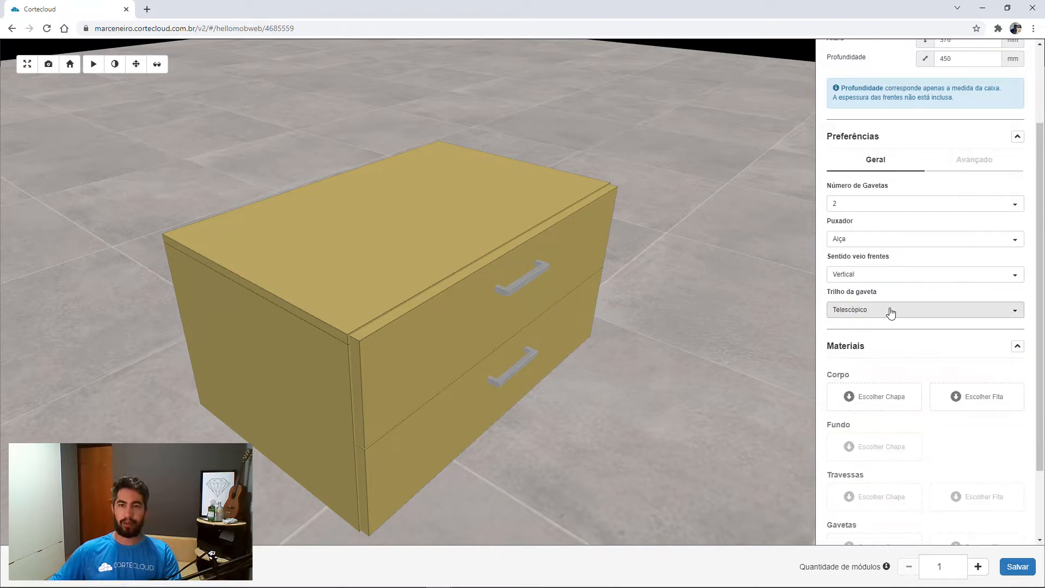
left_click(889, 309)
left_click(856, 351)
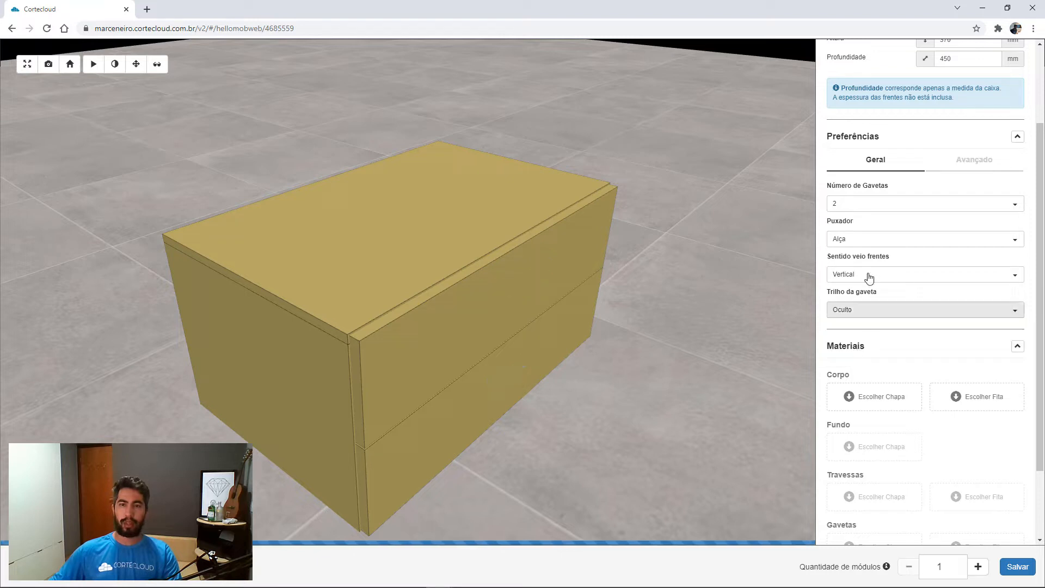
left_click(862, 241)
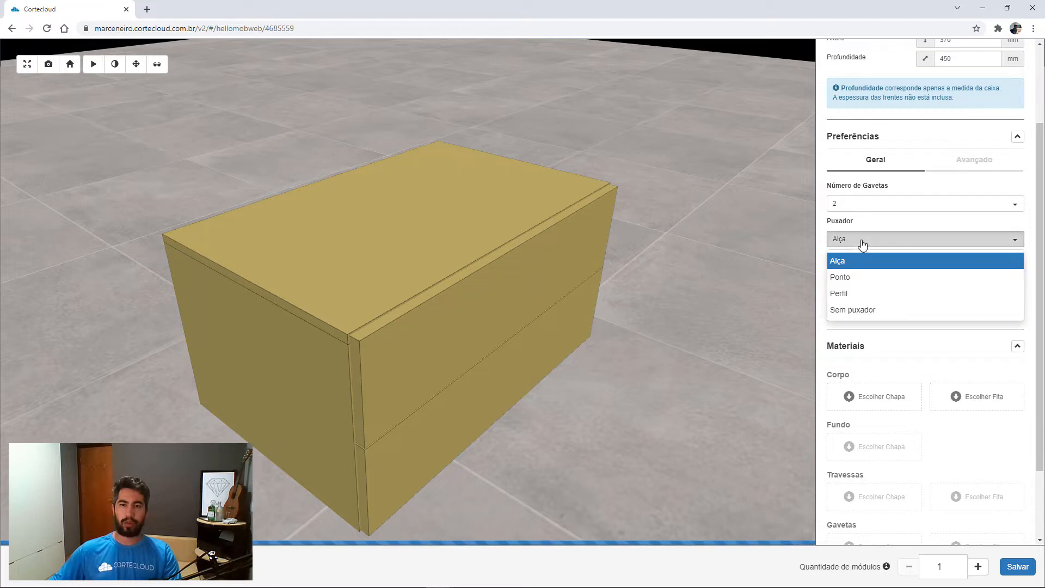
left_click(864, 309)
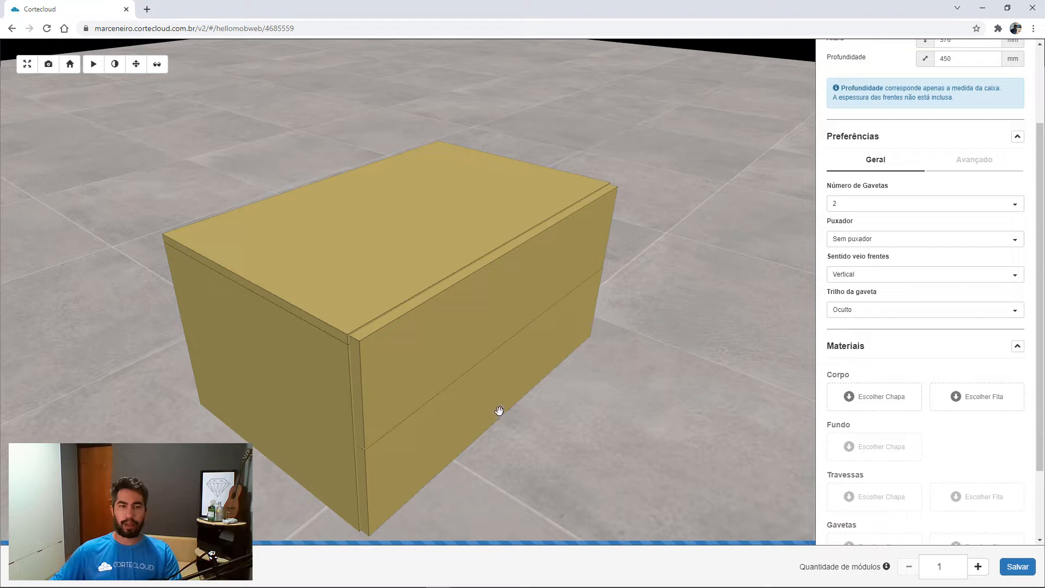
Show the module in transparent view and examine its internal fittings and drawer slides in 3D.
left_click_drag(524, 420, 256, 226)
left_click(166, 74)
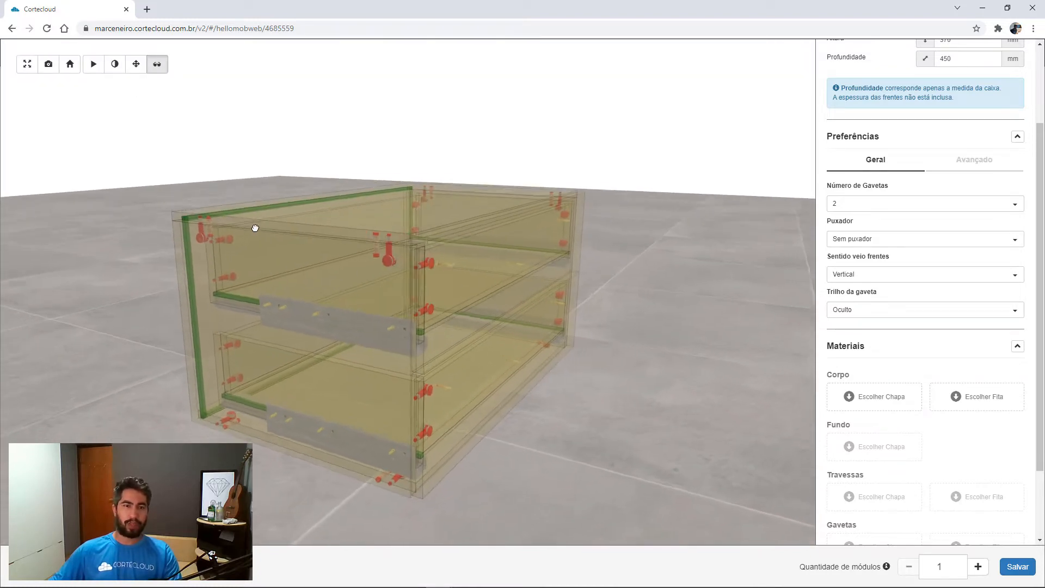
left_click_drag(361, 251, 349, 291)
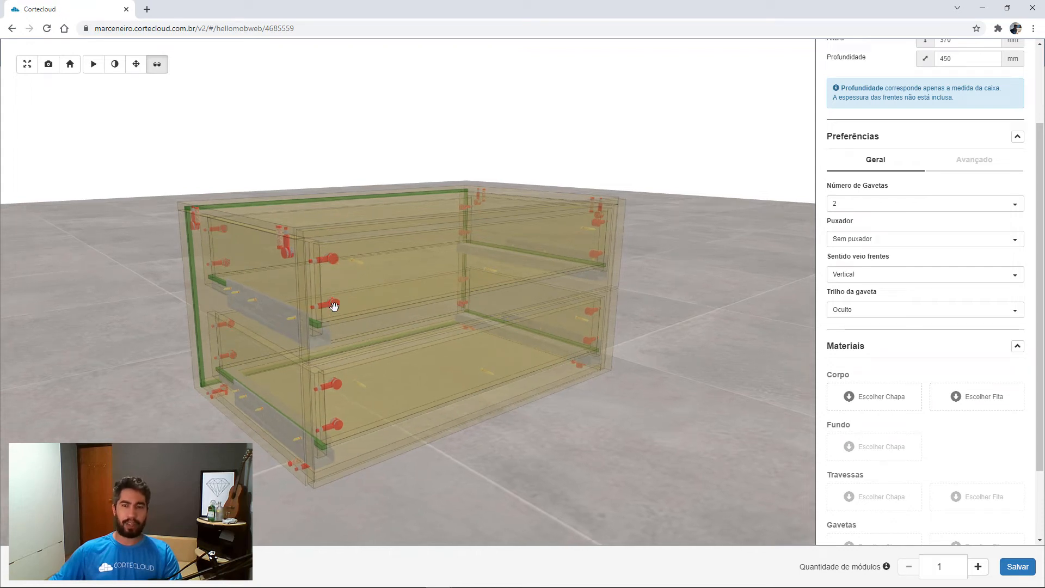
Set the Dispositivo montagem corpo gavetas to Minifix + cavilha and inspect the drawer fittings in 3D.
scroll(940, 280, "up", 2)
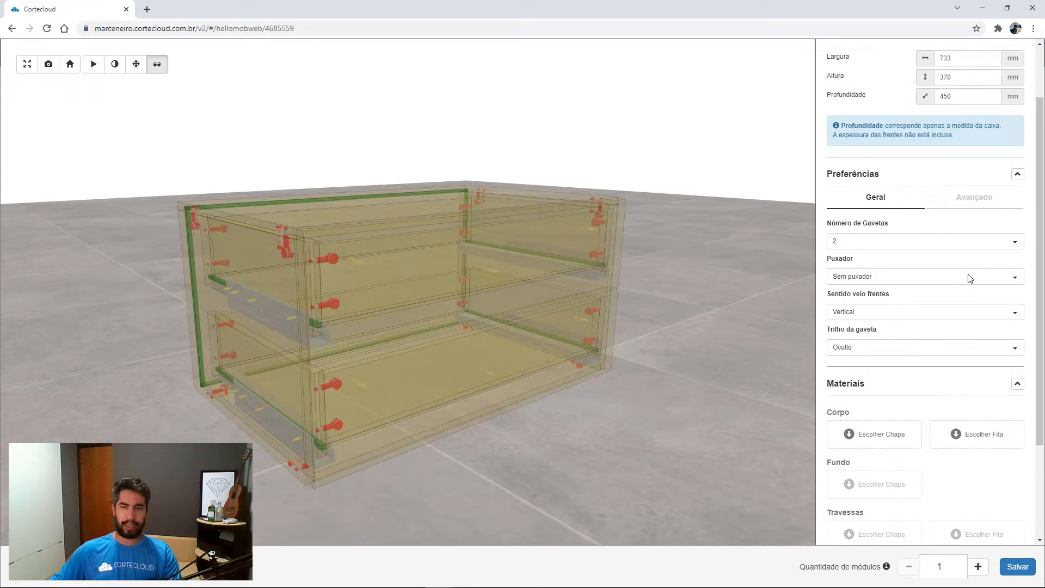
left_click(970, 273)
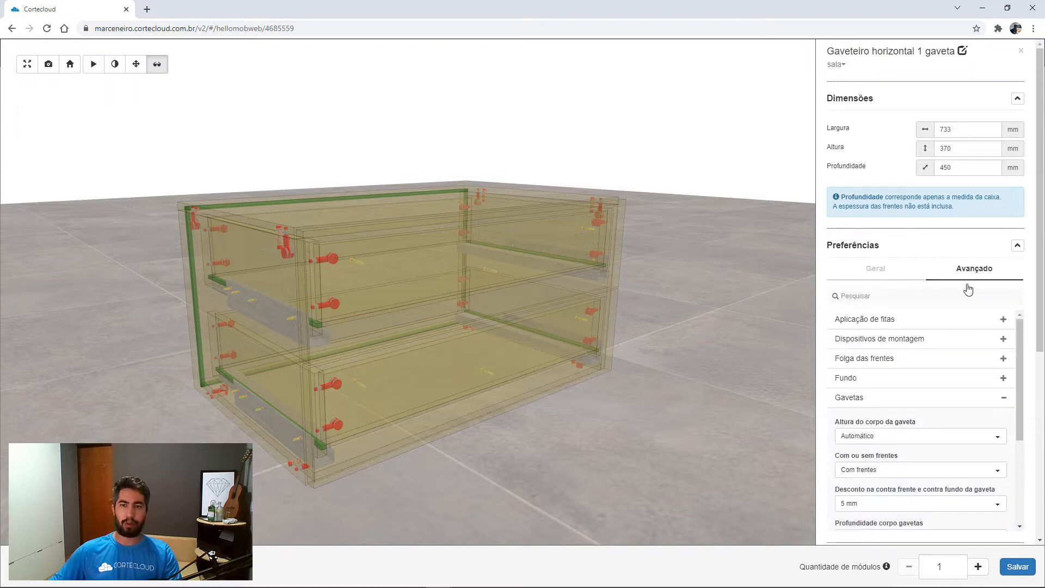
left_click(905, 340)
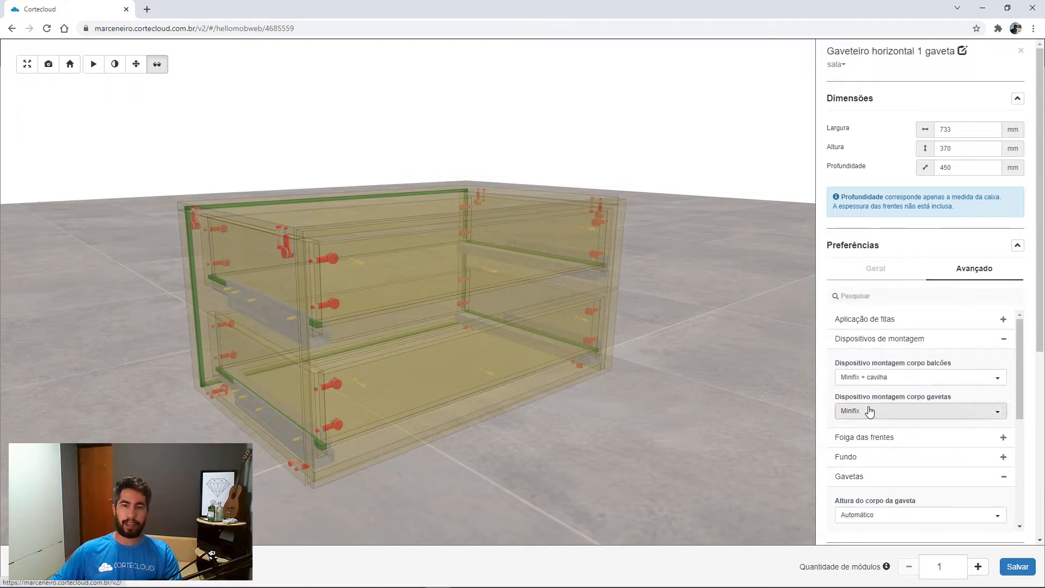
left_click(869, 411)
scroll(865, 479, "down", 1)
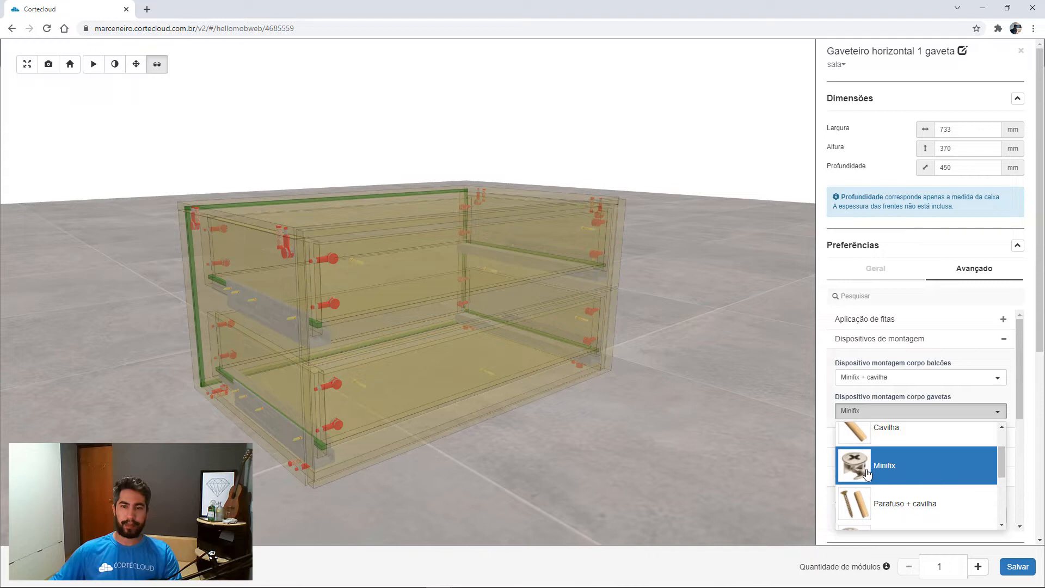
scroll(869, 479, "down", 1)
left_click(869, 485)
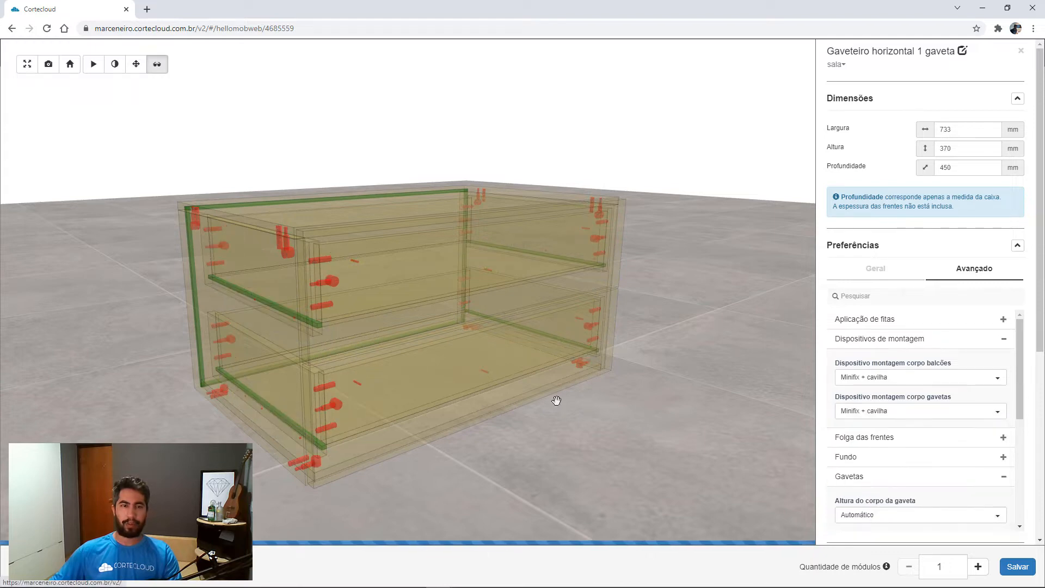
left_click_drag(450, 361, 434, 348)
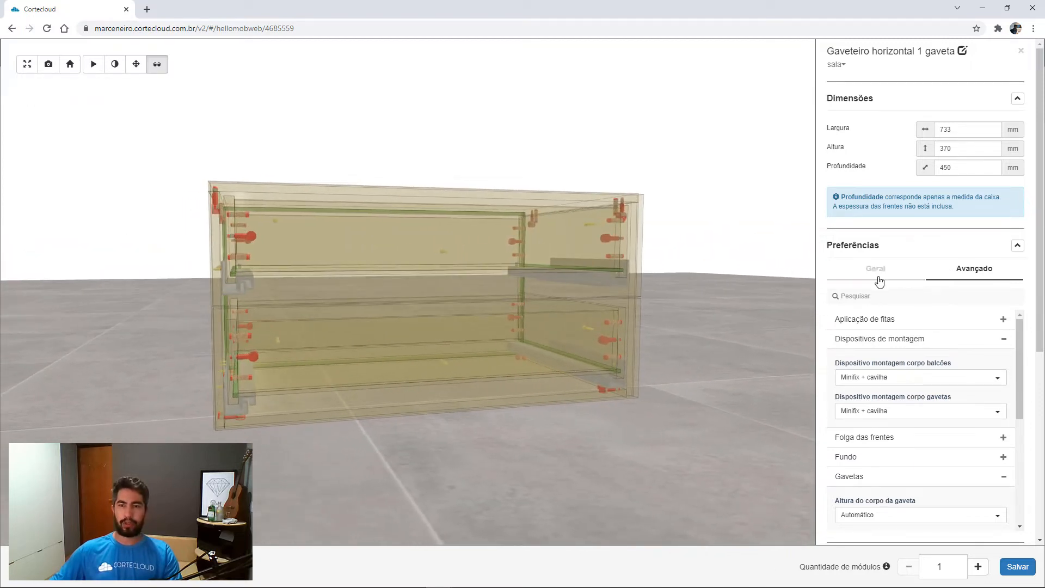
Collapse the preferences and consult the 0 detalhamento de chapa.jpg drawing for the TV unit's board materials.
left_click(1017, 246)
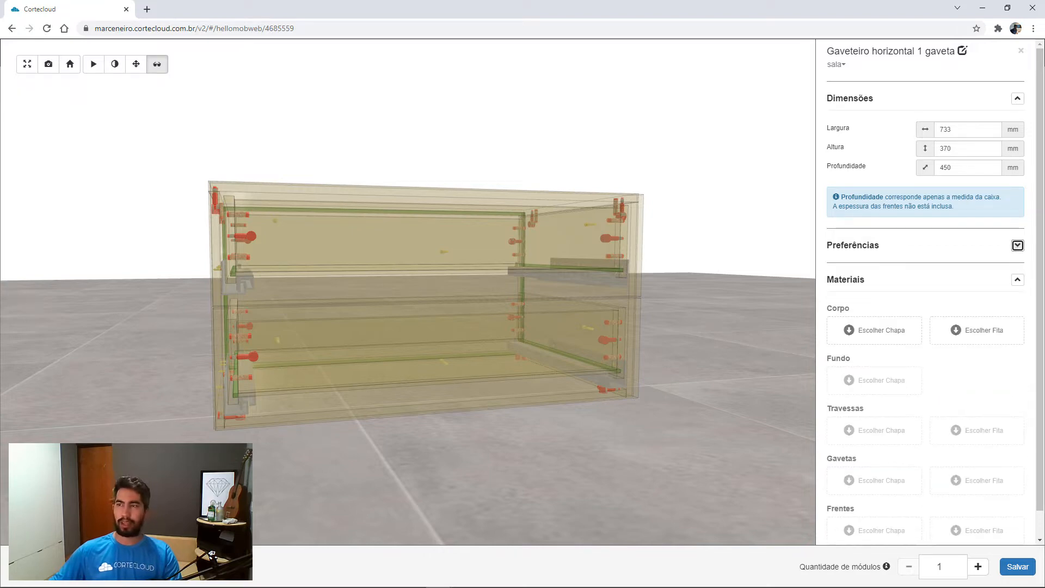
left_click_drag(1044, 137, 475, 84)
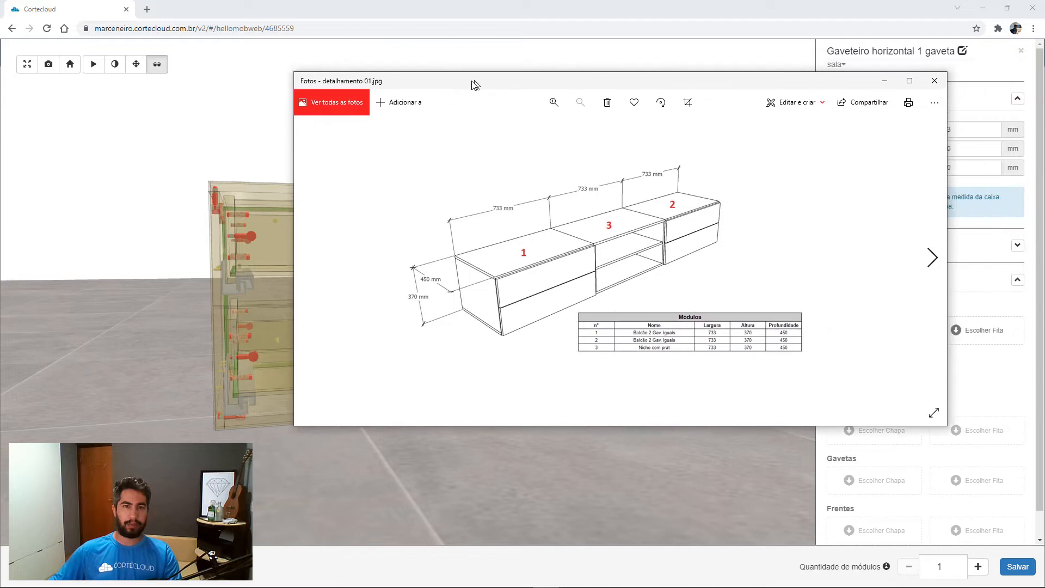
left_click(307, 259)
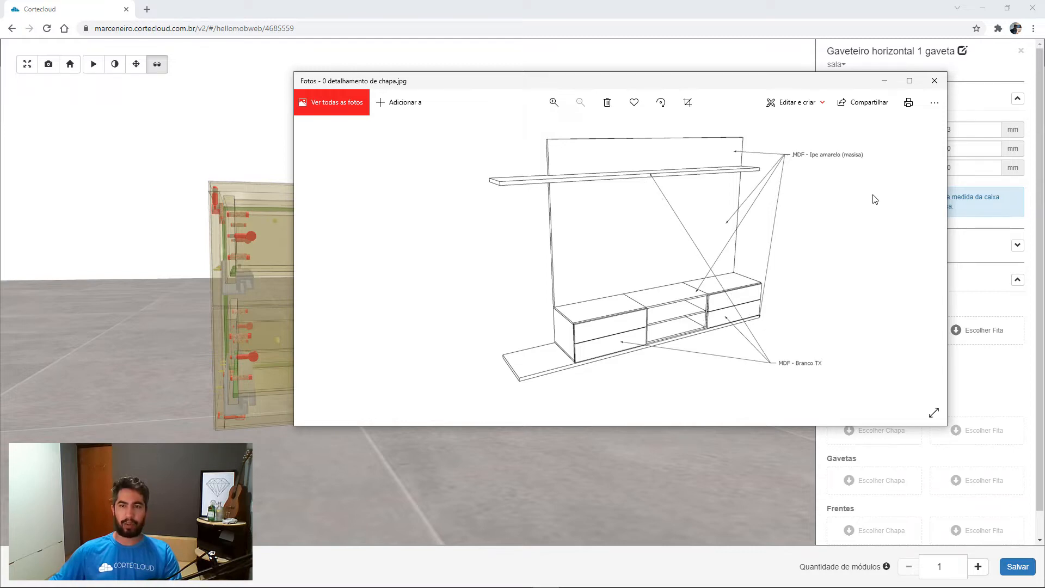
left_click(933, 82)
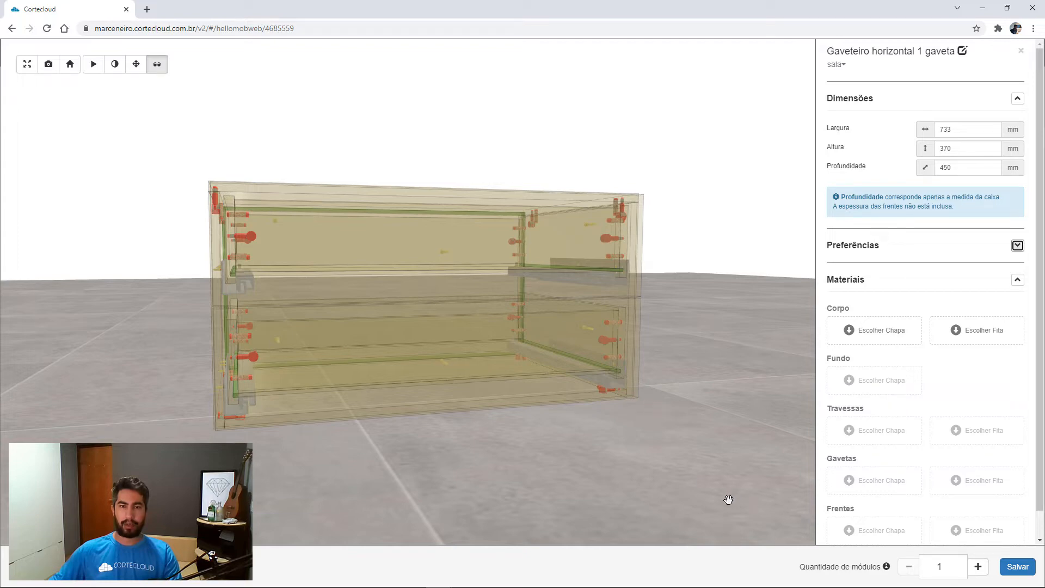
Assign the 15 mm MDP Branco plus texturizado 2F Berneck board and the 19 x 0.4 mm Branco texturizado Proadec edging to the Corpo.
left_click(865, 333)
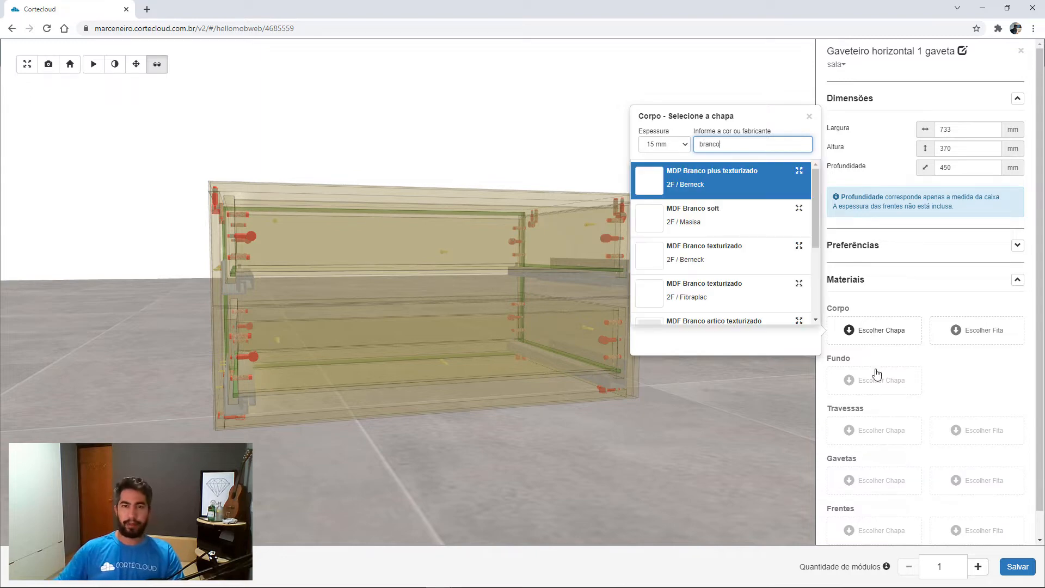
left_click(723, 188)
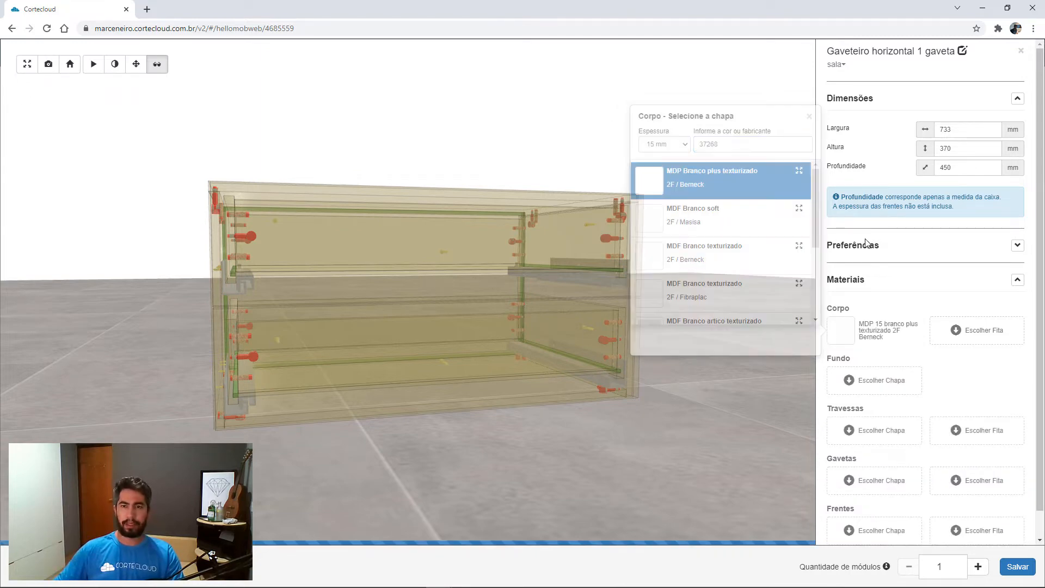
left_click(959, 334)
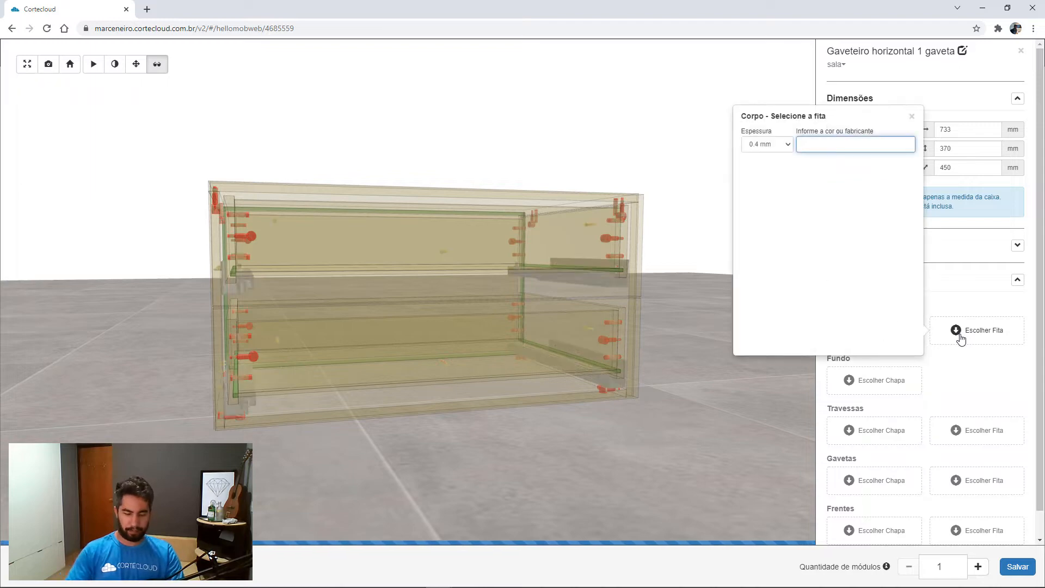
type("branco")
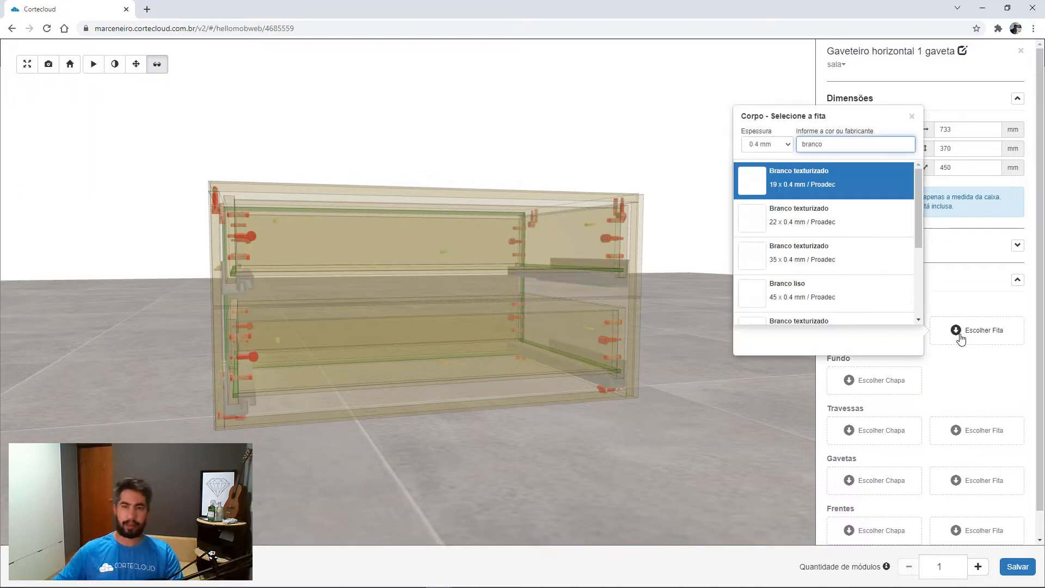
left_click(794, 185)
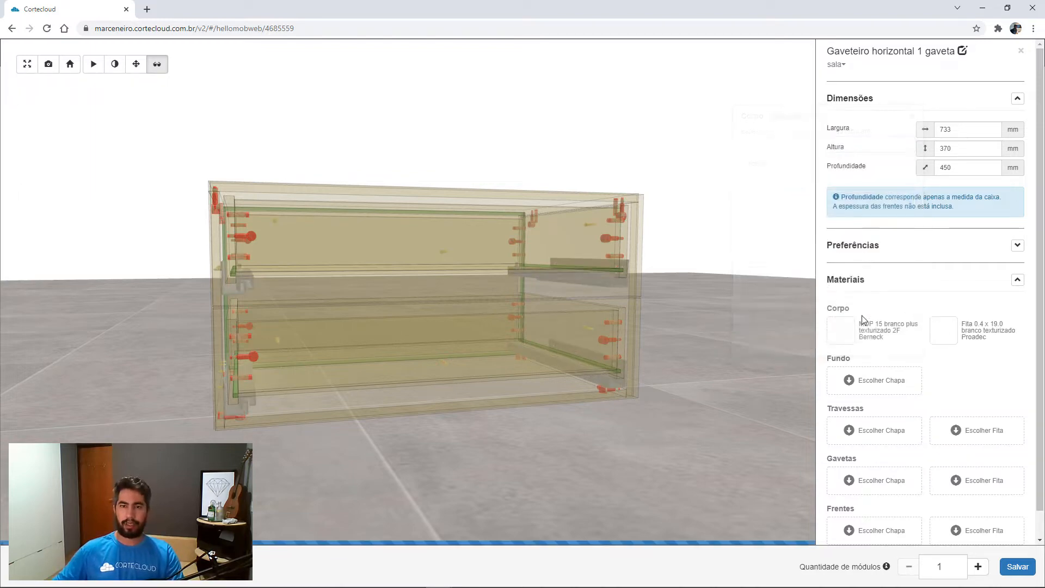
Assign MDF 6 branco 2F Floraplac to the Fundo, and MDP 15 branco plus texturizado with Fita 0.4 x 19.0 branco texturizado to the Travessas.
left_click(863, 383)
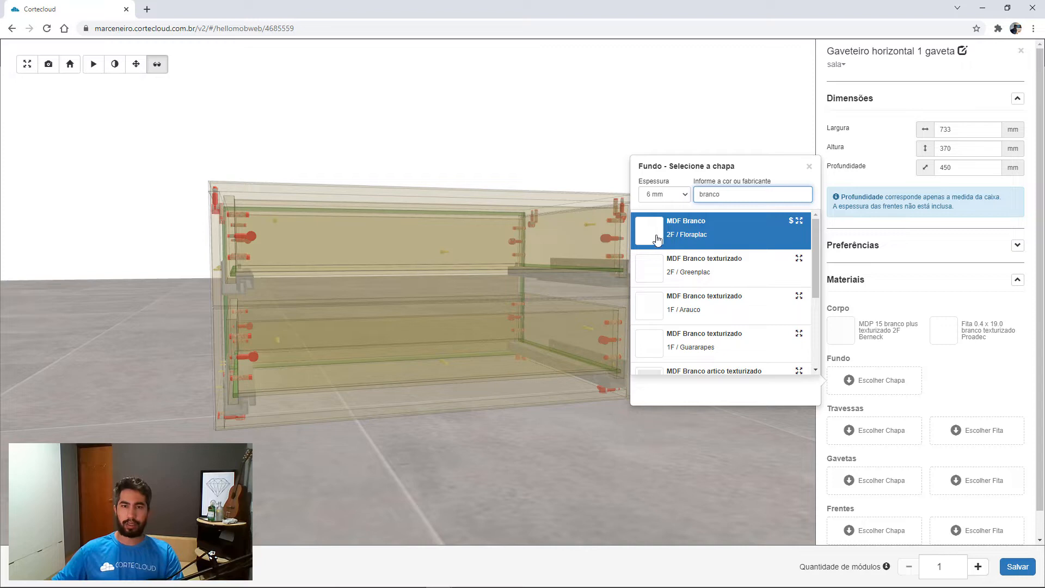
left_click(657, 240)
scroll(912, 368, "down", 1)
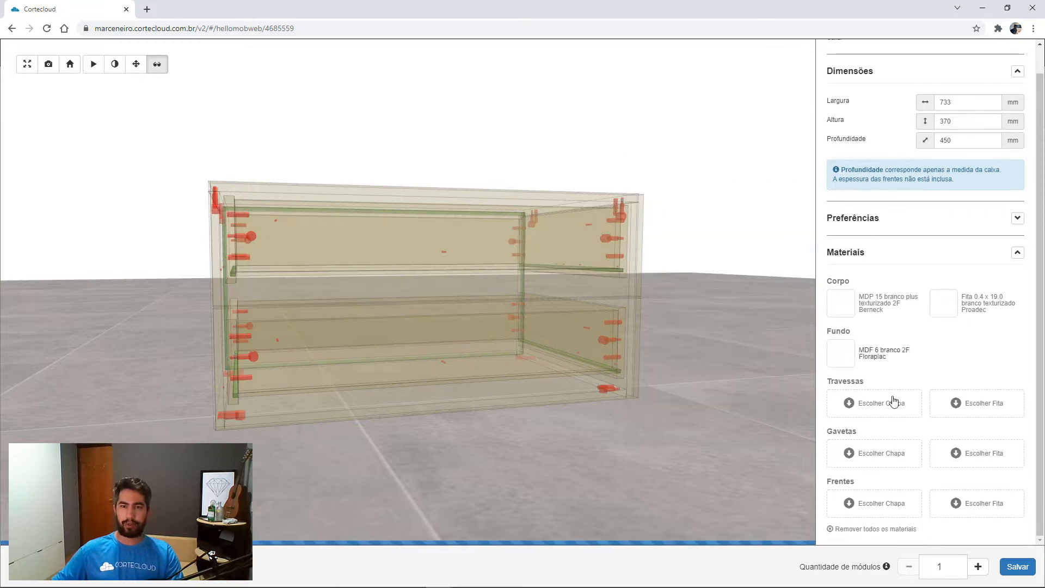
left_click(854, 415)
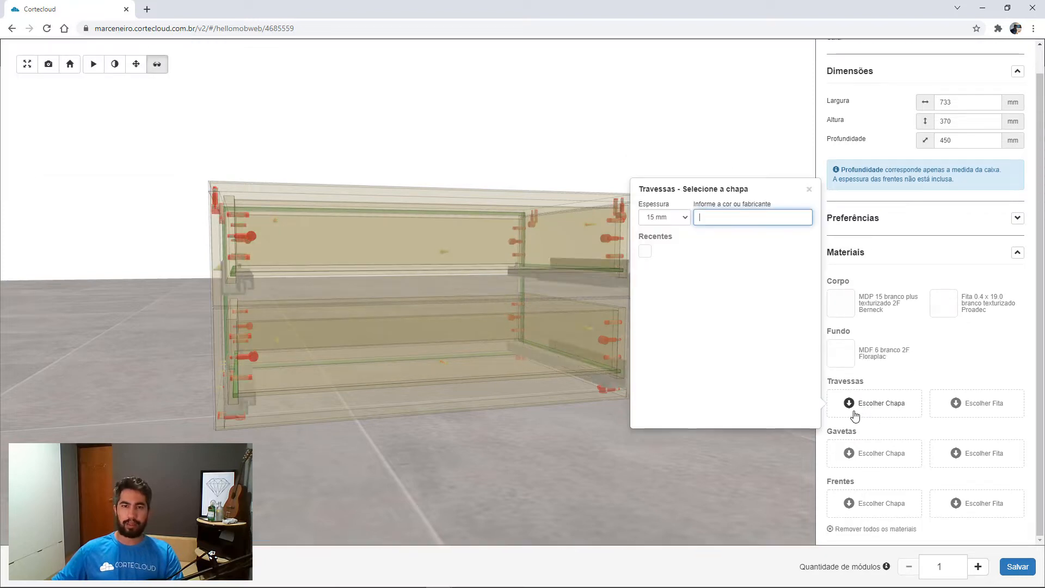
left_click(645, 252)
left_click(966, 402)
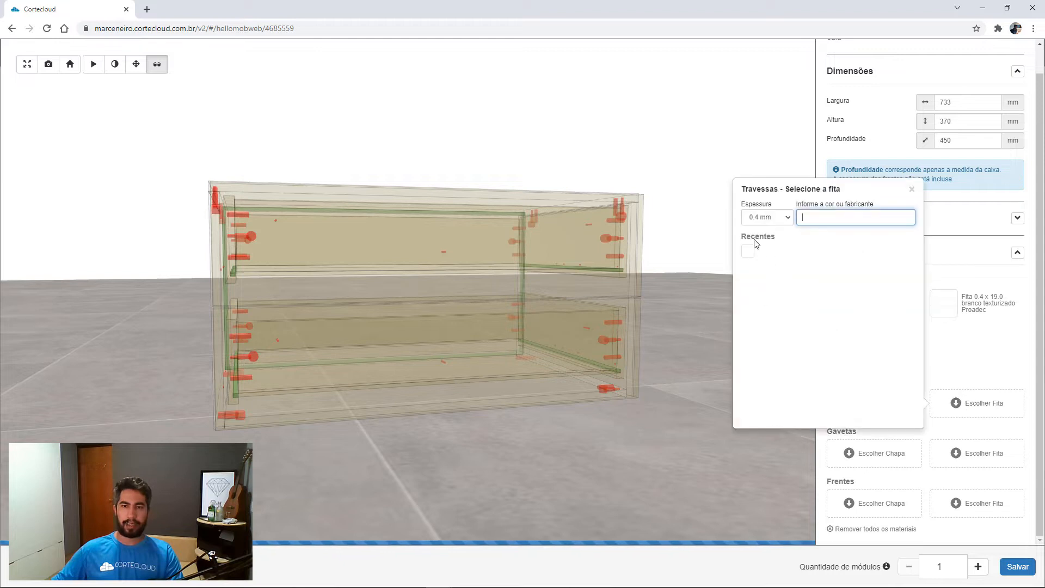
left_click(747, 253)
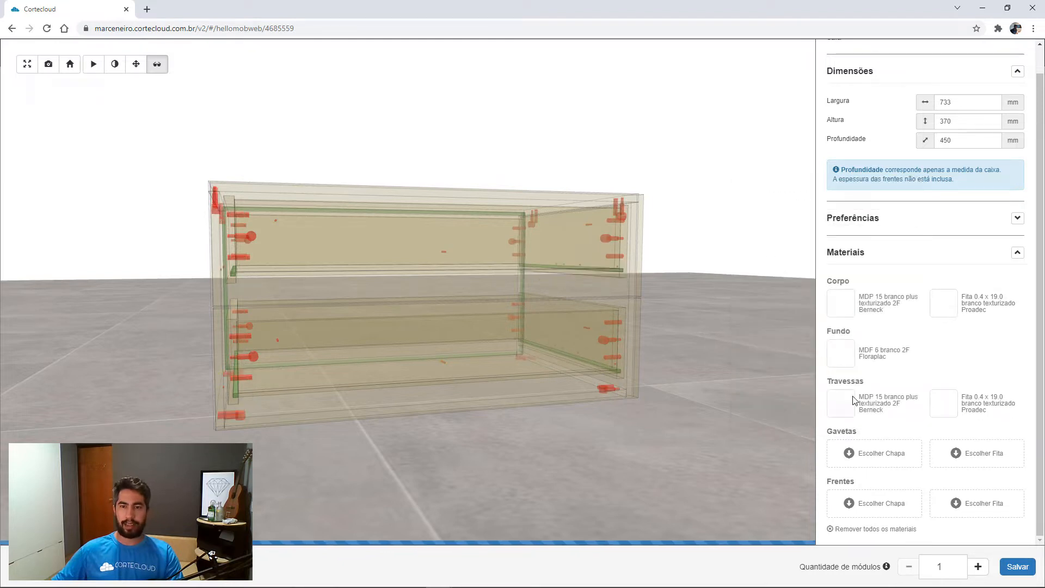
Give Gavetas and Frentes the recent MDP 15 branco plus texturizado 2F Berneck board and Fita 0.4 x 19.0 branco texturizado Proadec edging.
left_click(869, 455)
left_click(649, 298)
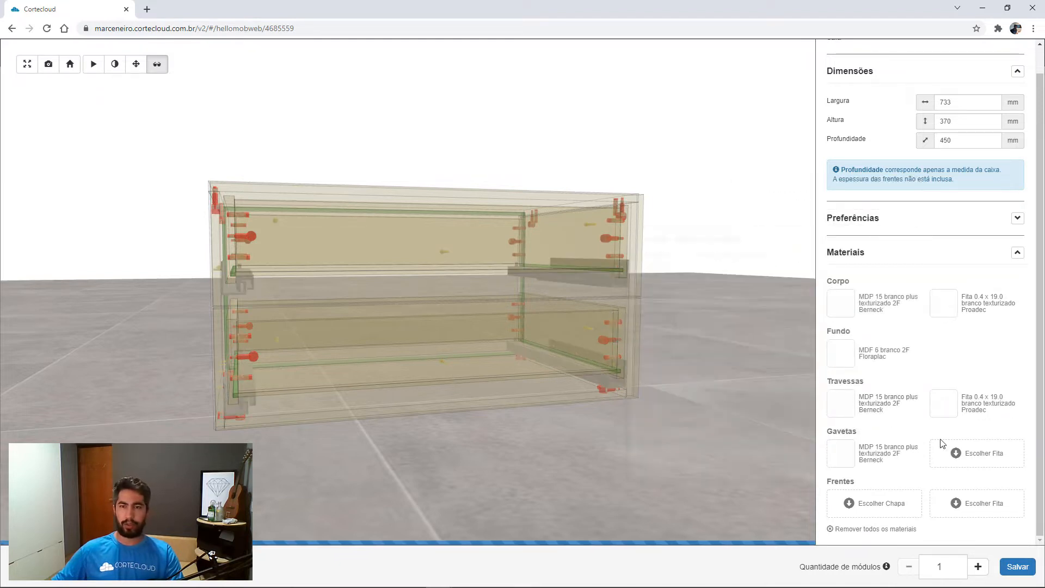
left_click(942, 443)
left_click(748, 301)
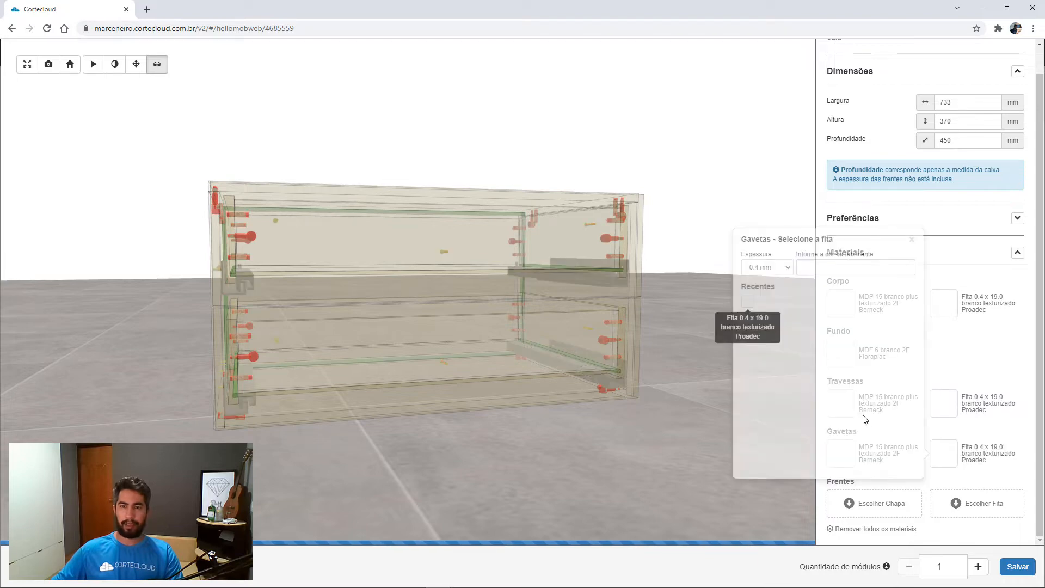
left_click(869, 503)
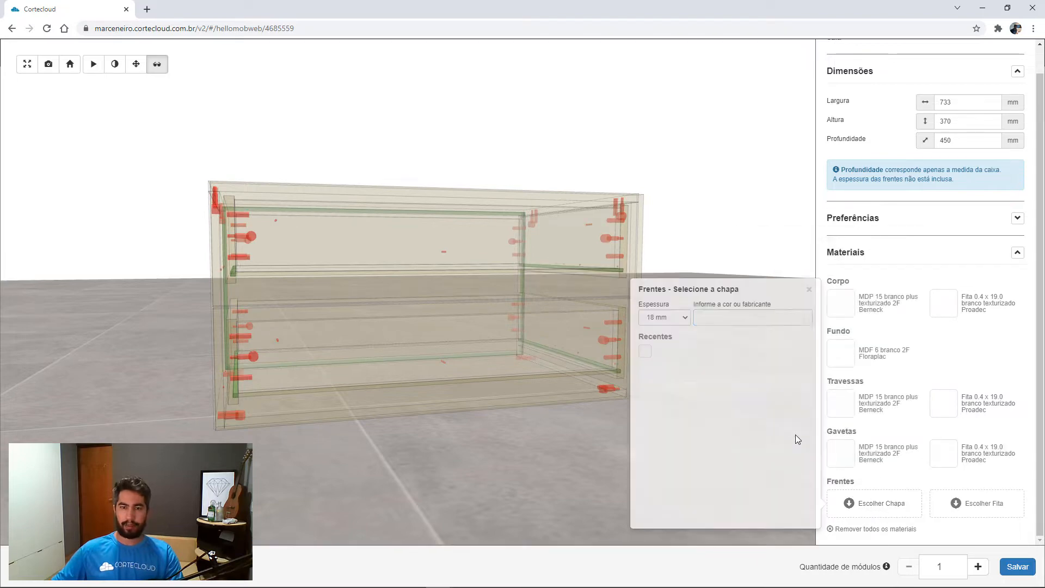
left_click(645, 357)
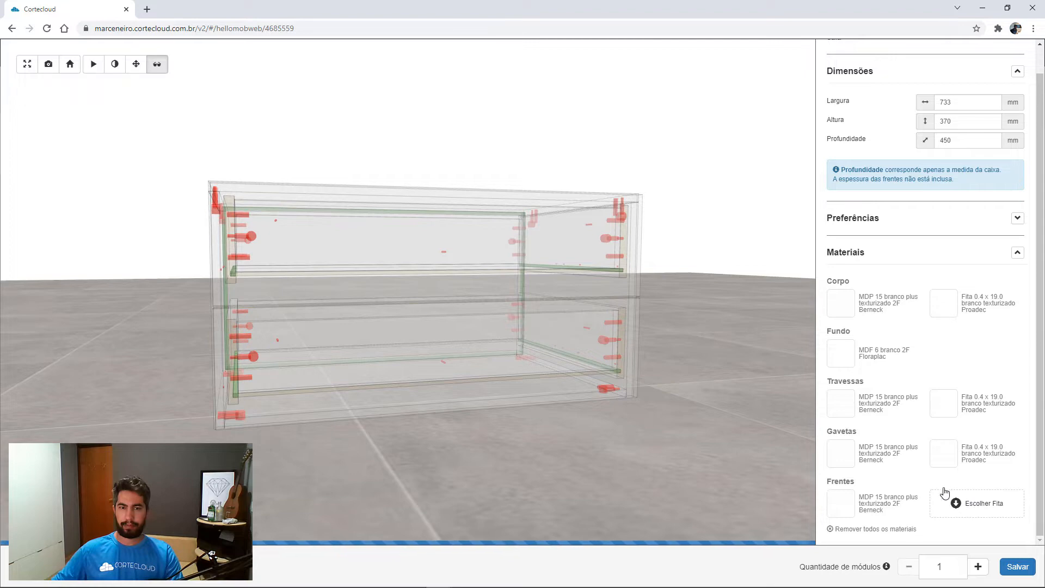
left_click(944, 493)
left_click(744, 354)
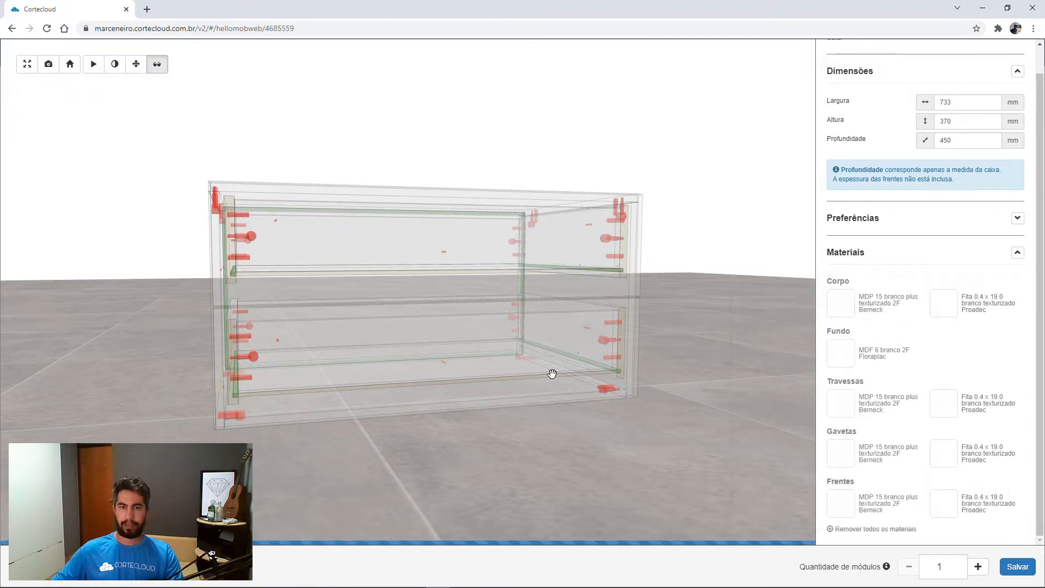
Examine the cabinet's back panel, rear edges and fittings in 3D, both with and without the x-ray view.
left_click_drag(552, 373, 631, 427)
left_click(159, 70)
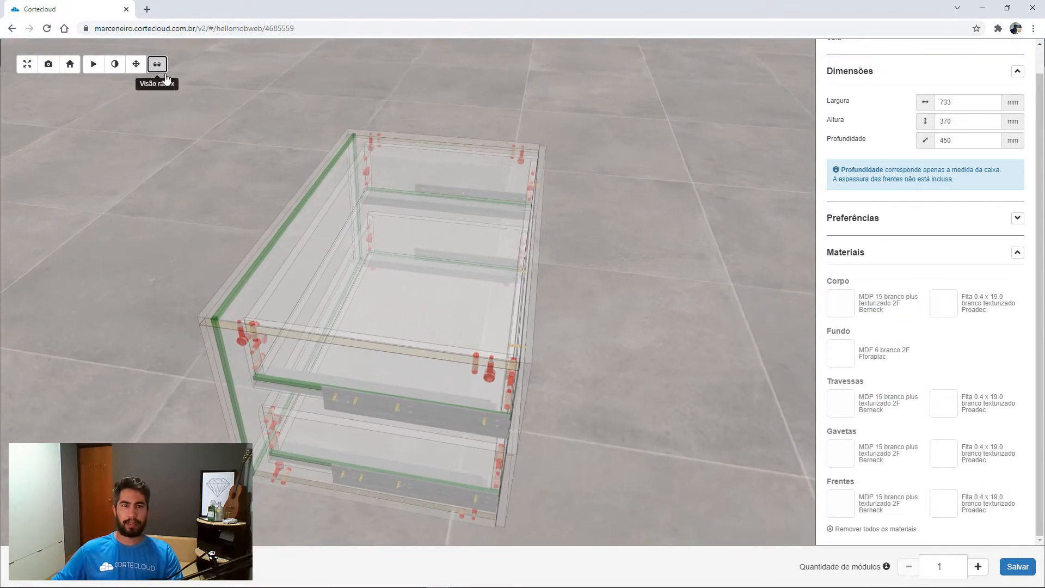
left_click_drag(333, 252, 424, 282)
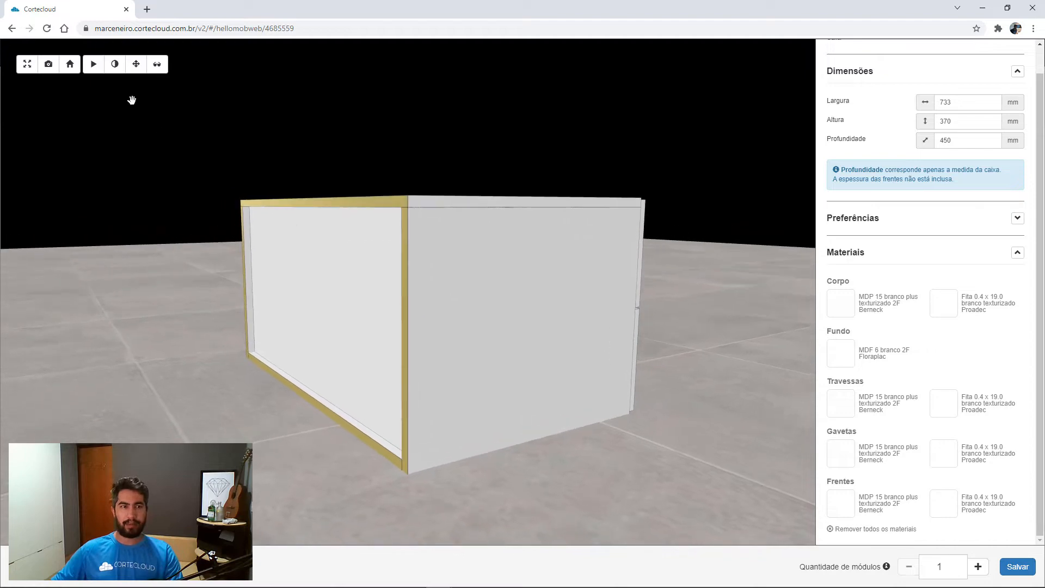
left_click(157, 64)
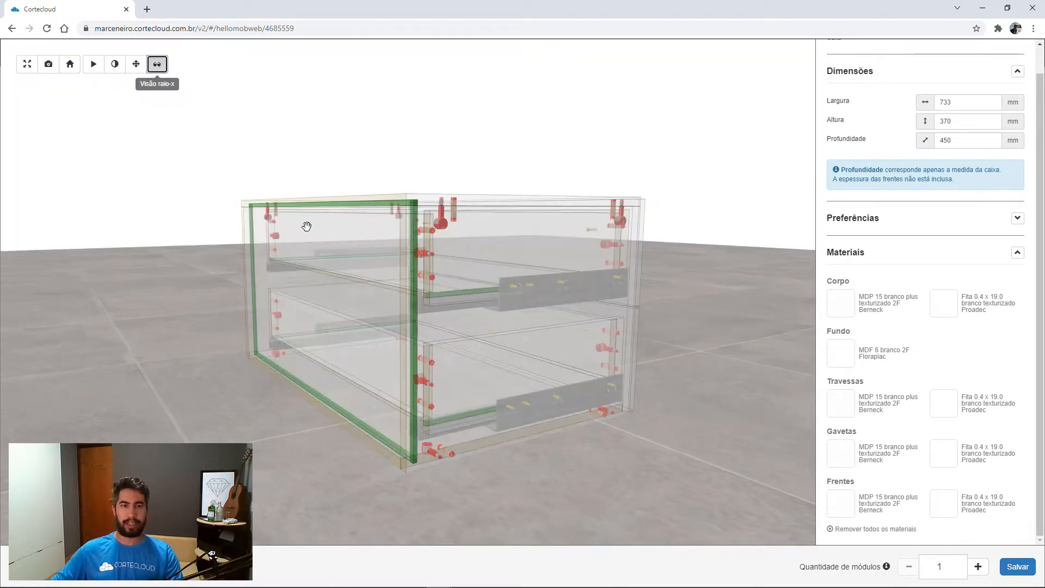
left_click_drag(361, 263, 536, 226)
scroll(517, 213, "up", 6)
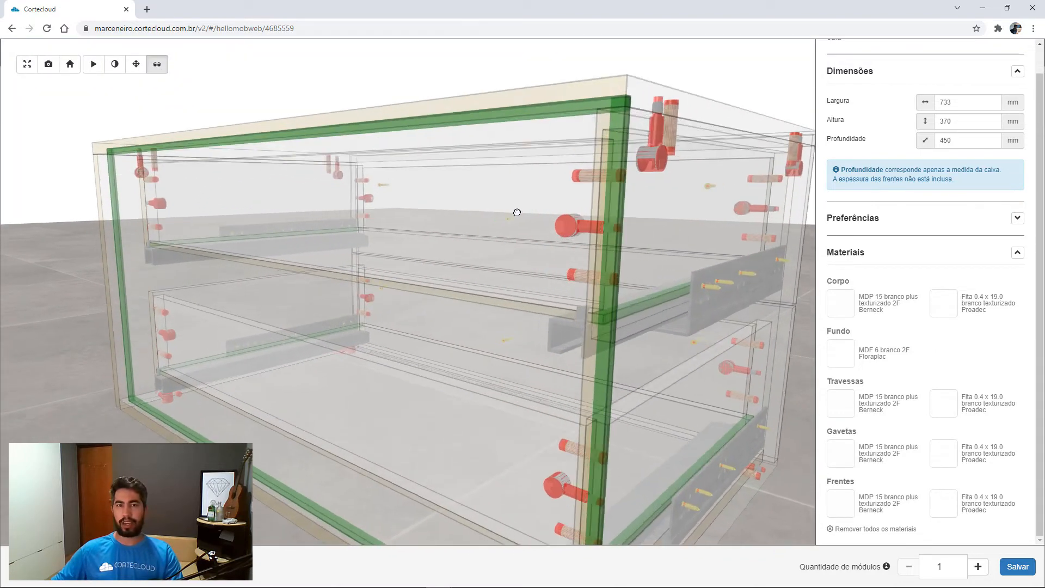
mouse_move(476, 214)
left_mouse_down()
mouse_move(459, 229)
mouse_move(273, 194)
mouse_move(354, 258)
mouse_move(361, 234)
mouse_move(389, 236)
mouse_move(461, 209)
left_mouse_up()
scroll(273, 193, "down", 3)
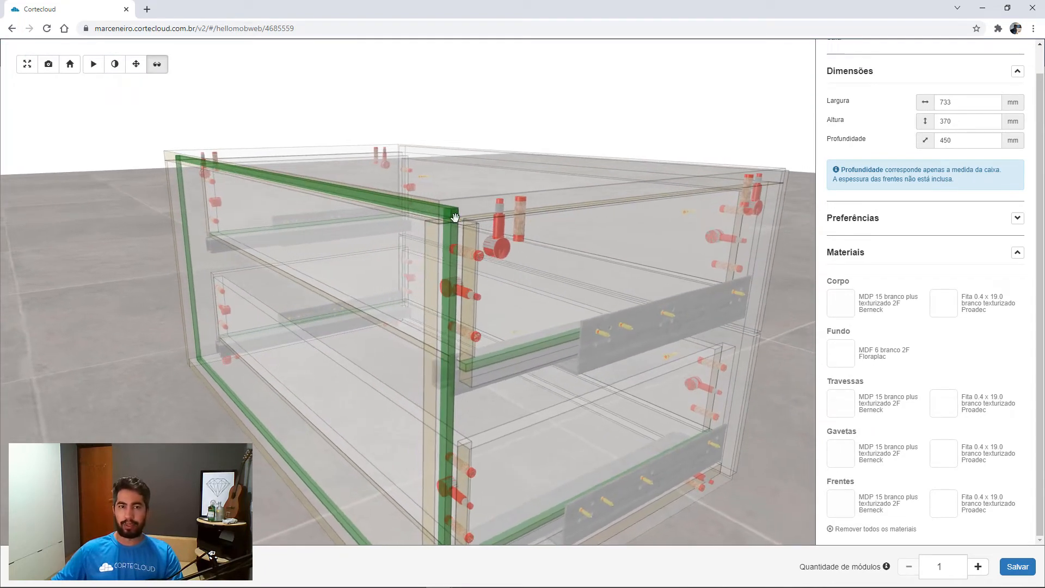
left_click(157, 65)
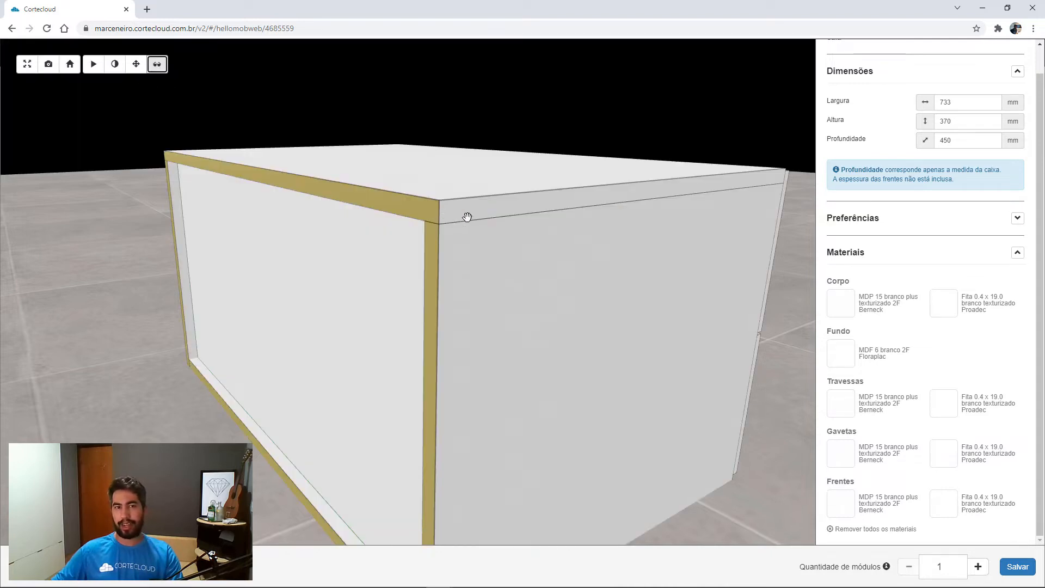
left_click_drag(468, 222, 460, 223)
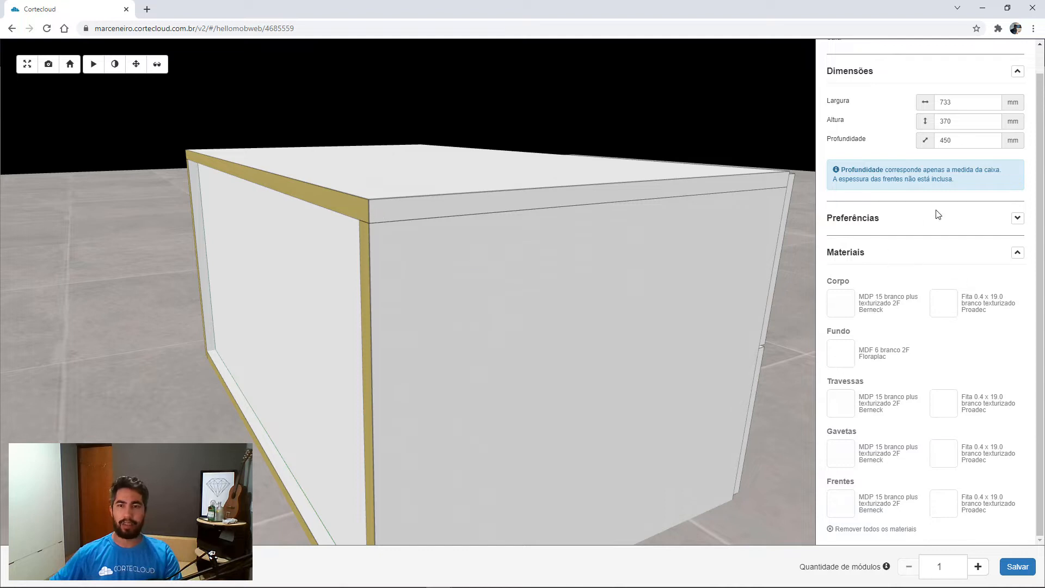
Set the module's Montagem do fundo to Sem fundo in the advanced Fundo preferences.
left_click(1017, 218)
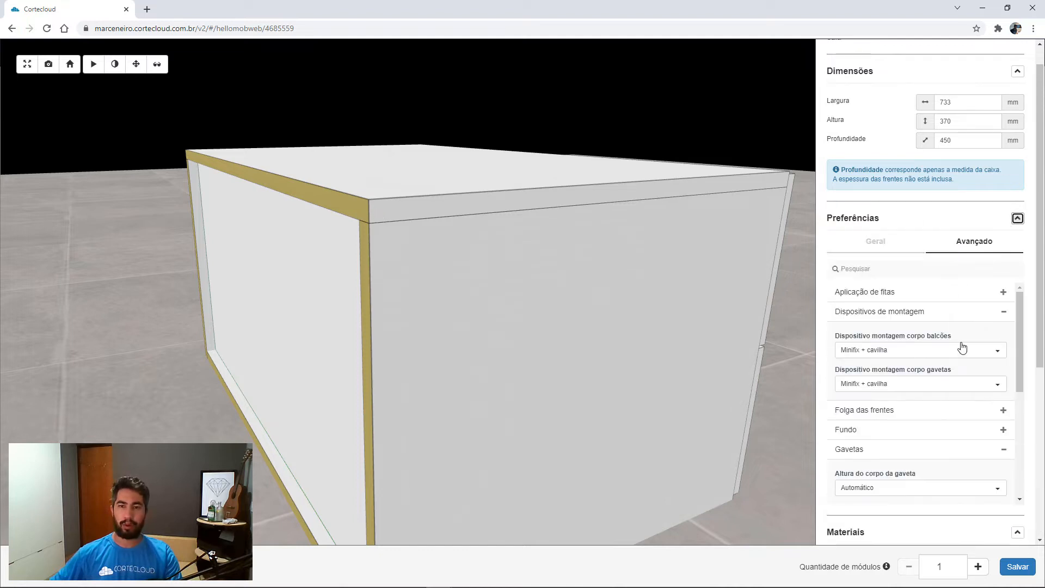
scroll(956, 410, "down", 2)
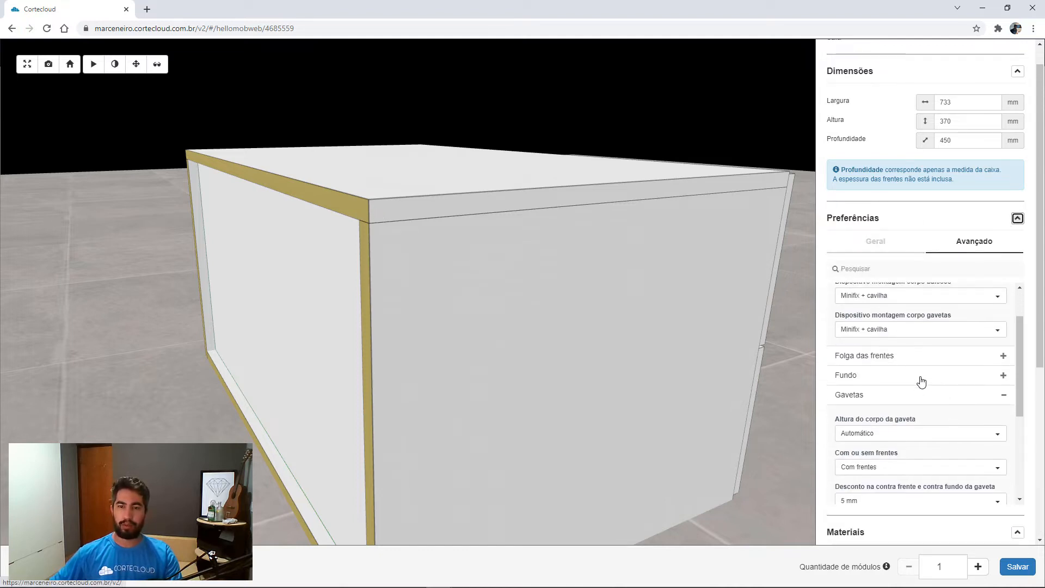
left_click(920, 381)
scroll(931, 423, "down", 3)
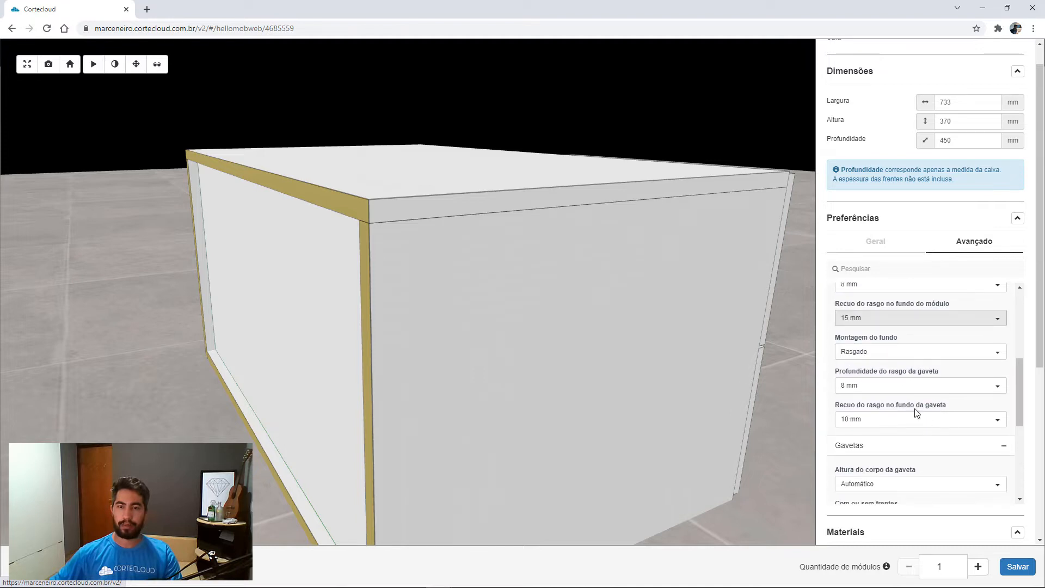
left_click(892, 356)
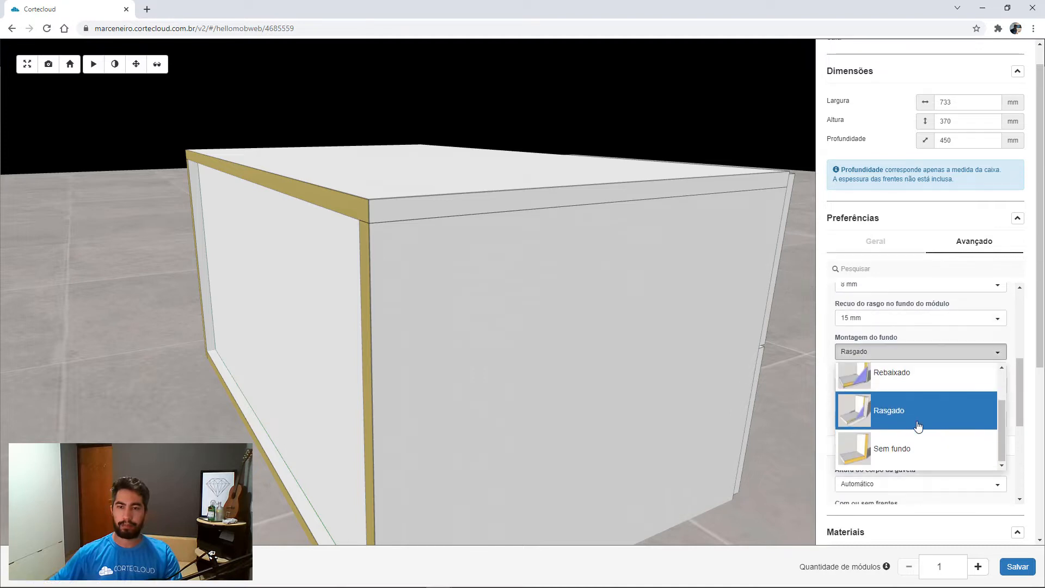
left_click(877, 448)
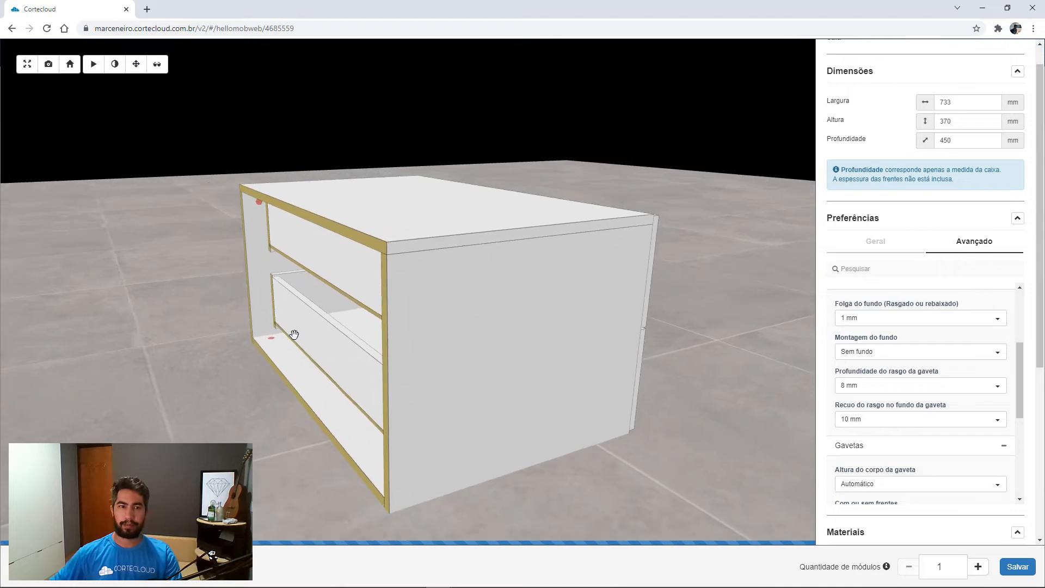
Check the cabinet from the front, set the module quantity to 2 and save it to the project.
left_click_drag(294, 334, 566, 354)
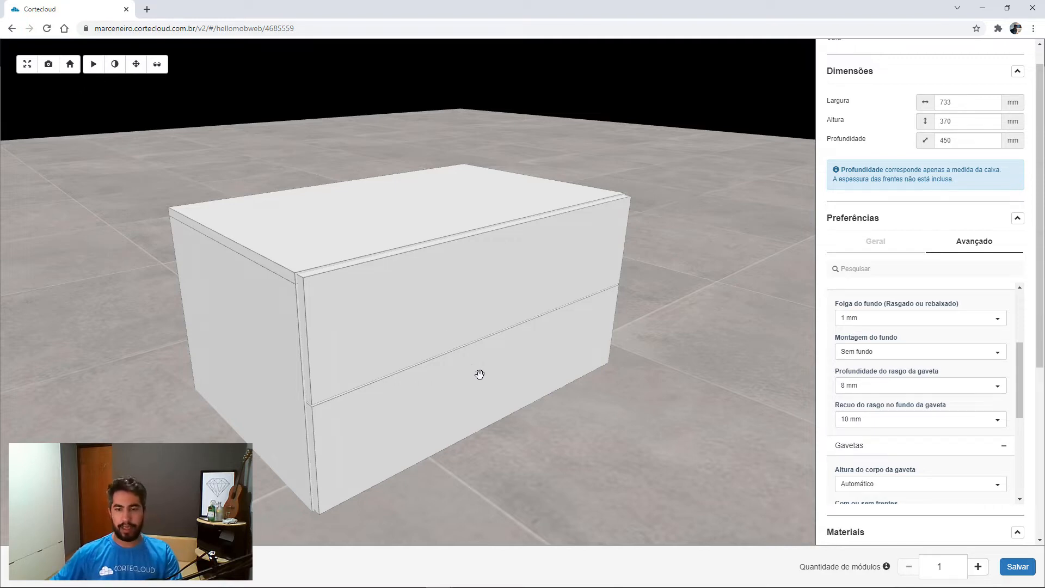
left_click(977, 567)
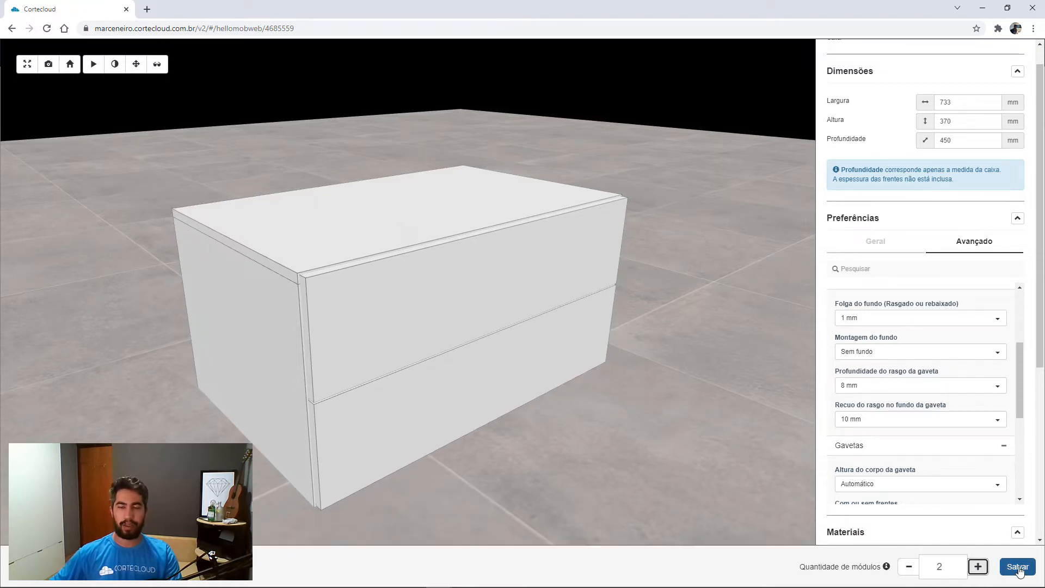
left_click(1017, 567)
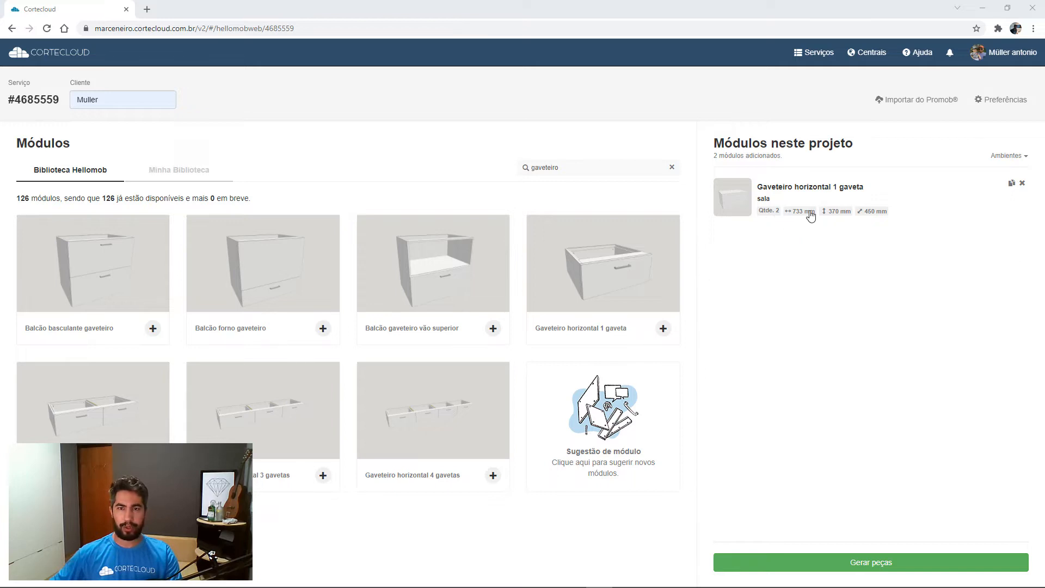
Consult the detail drawing for the third module, search the library for nicho and add the Nicho prateleira module.
left_click_drag(1044, 227, 531, 230)
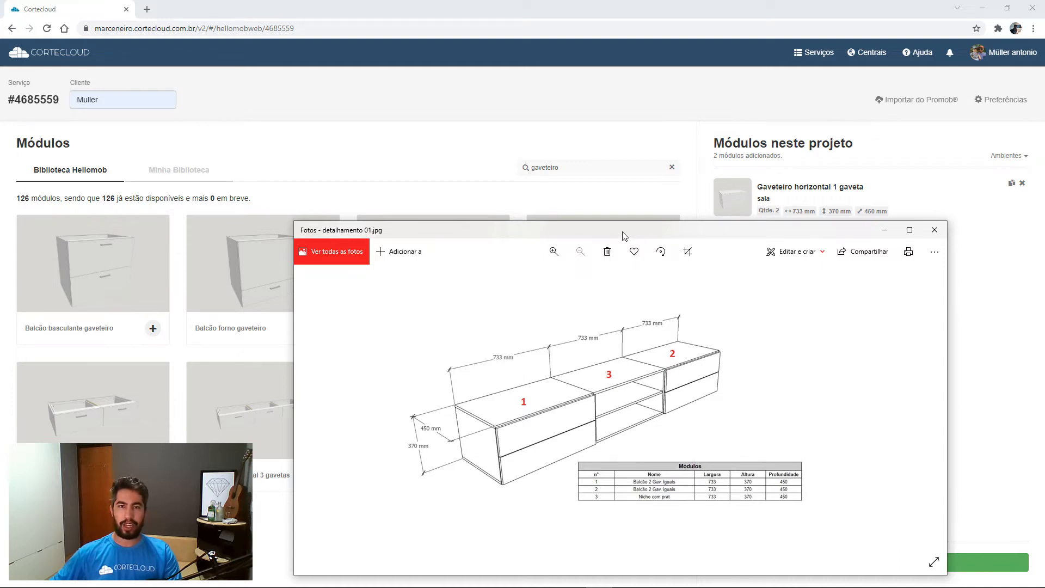
left_click_drag(624, 233, 1044, 206)
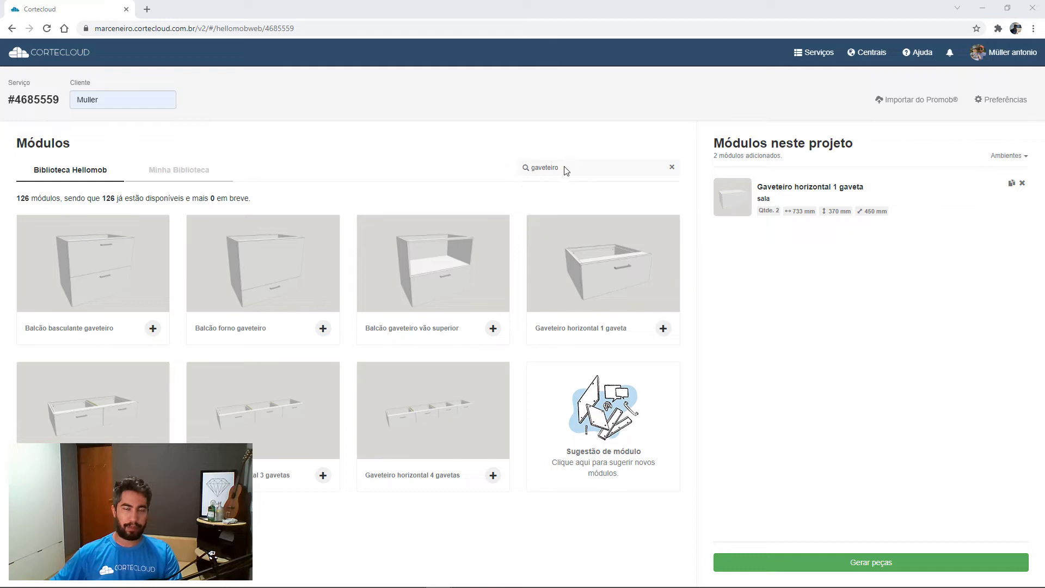
double_click(526, 167)
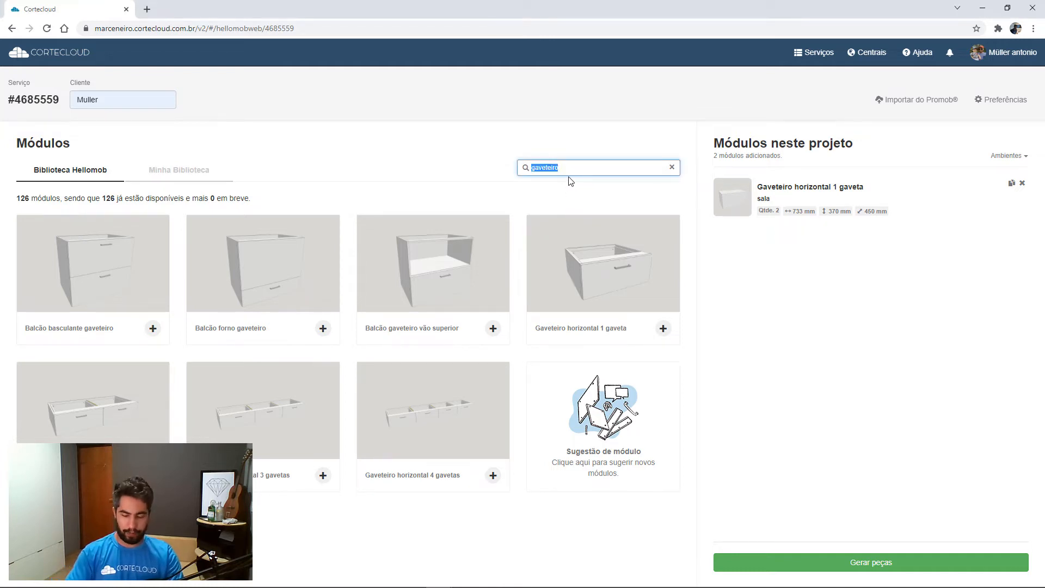
type("nicho")
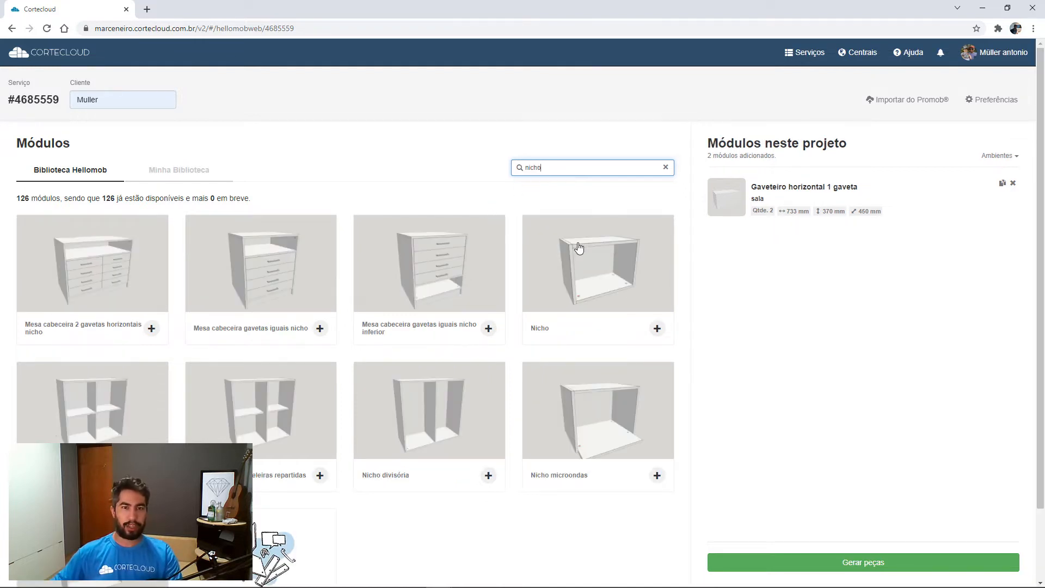
scroll(492, 299, "down", 1)
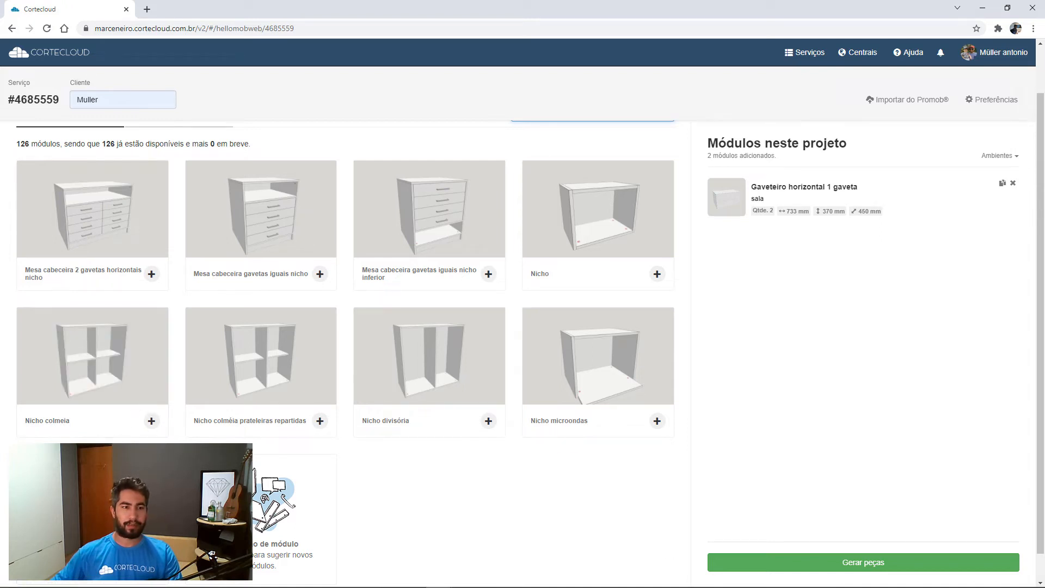
left_click(151, 421)
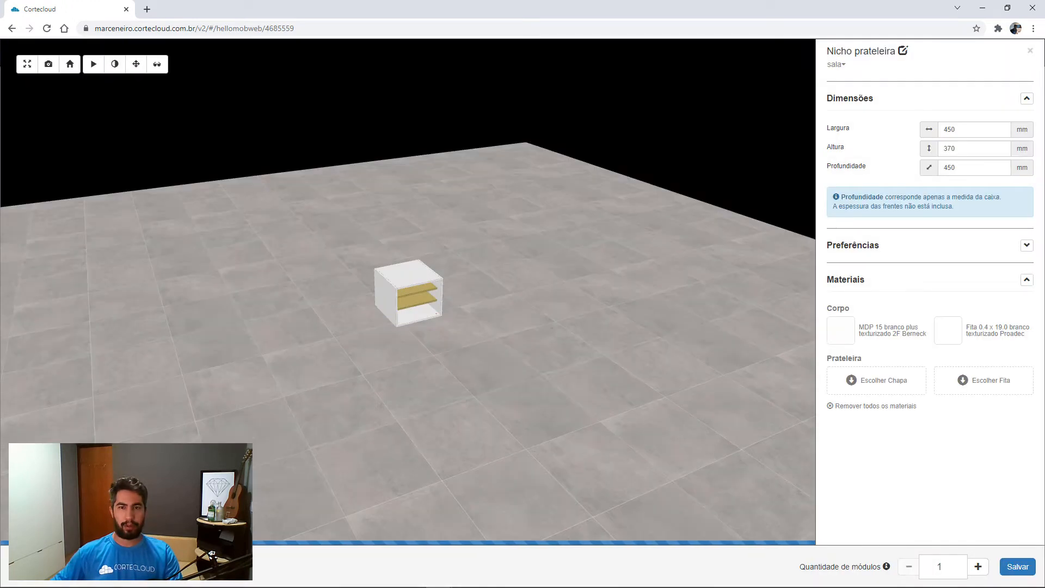
Give Corpo the MDF 15 ipe amarelo poro 2F Masisa board and the Fita 0.4 x 22.0 ipe amarelo poro Proadec edging.
left_click(846, 334)
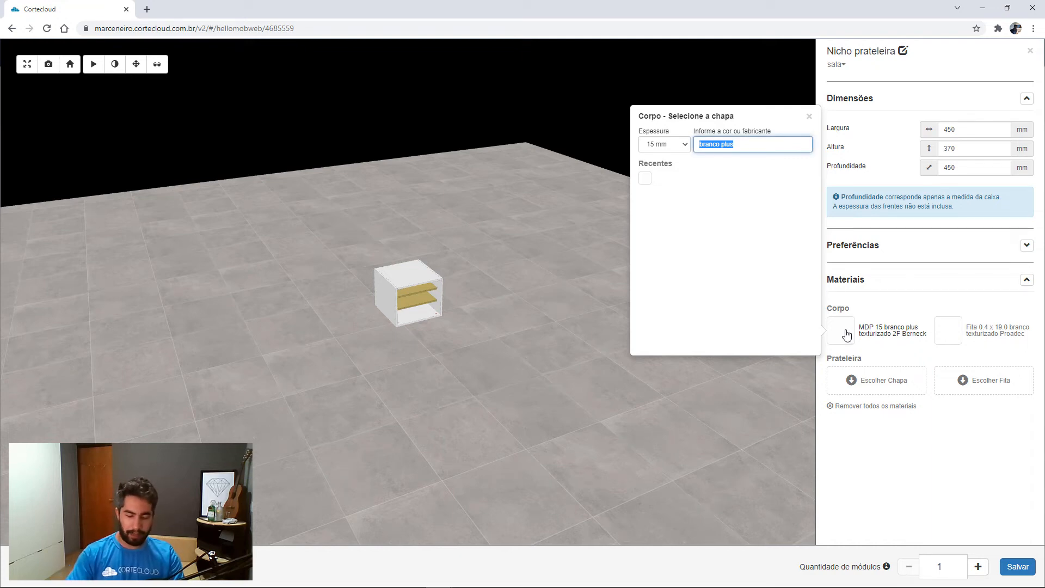
key("BackSpace")
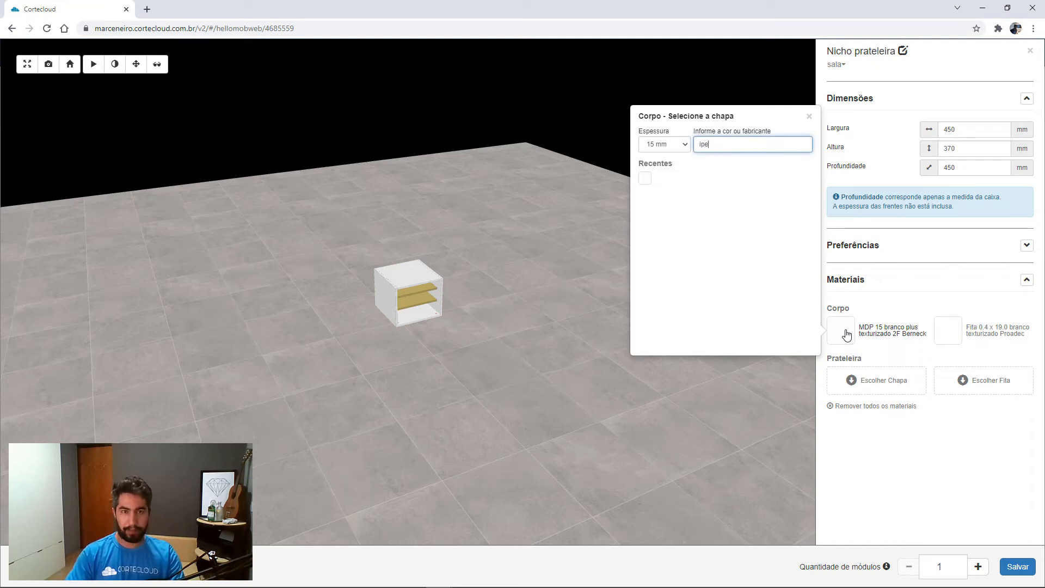
type("ipe am")
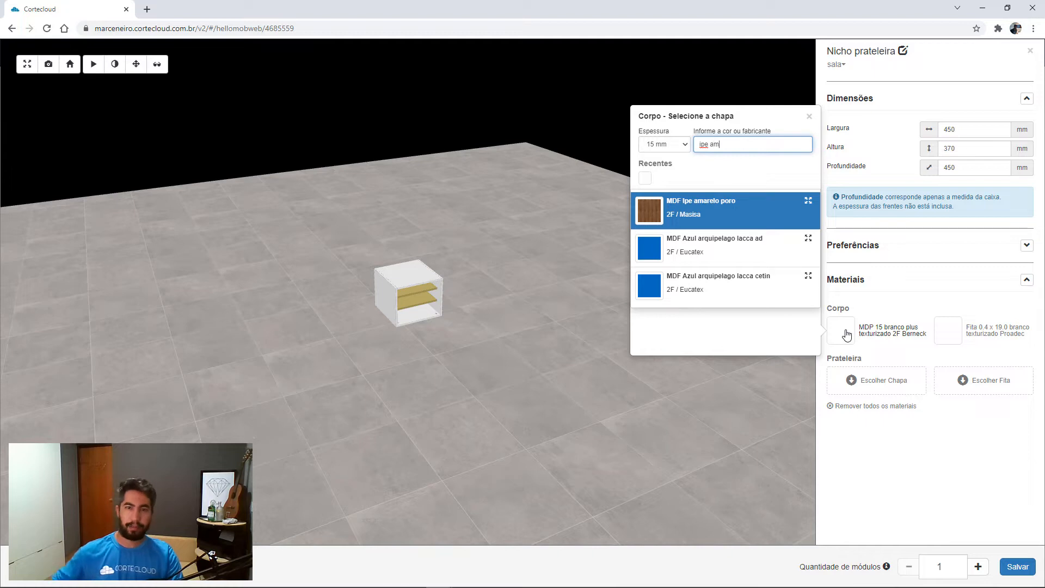
left_click(659, 211)
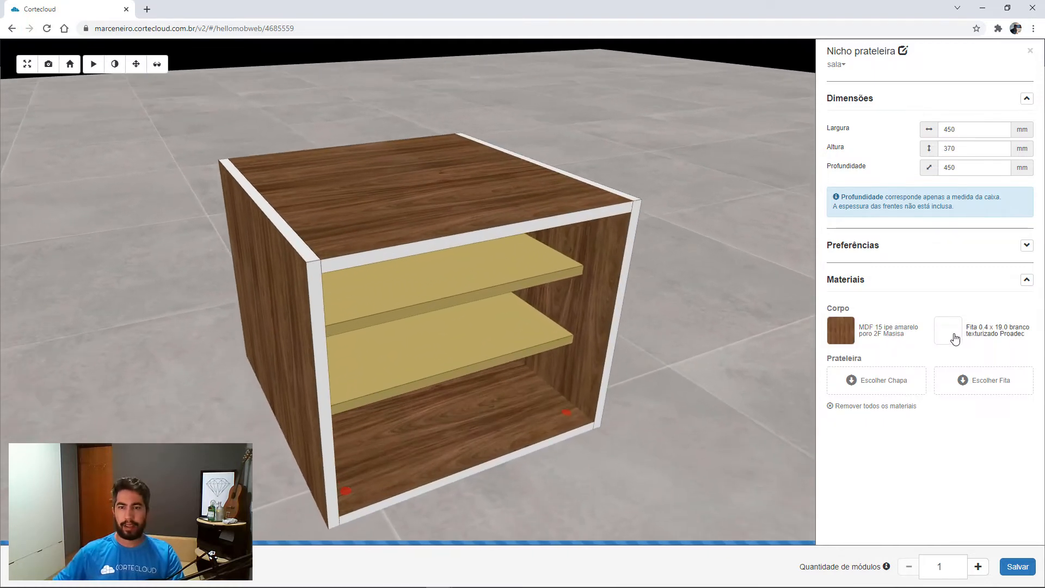
left_click(953, 335)
type("ipe")
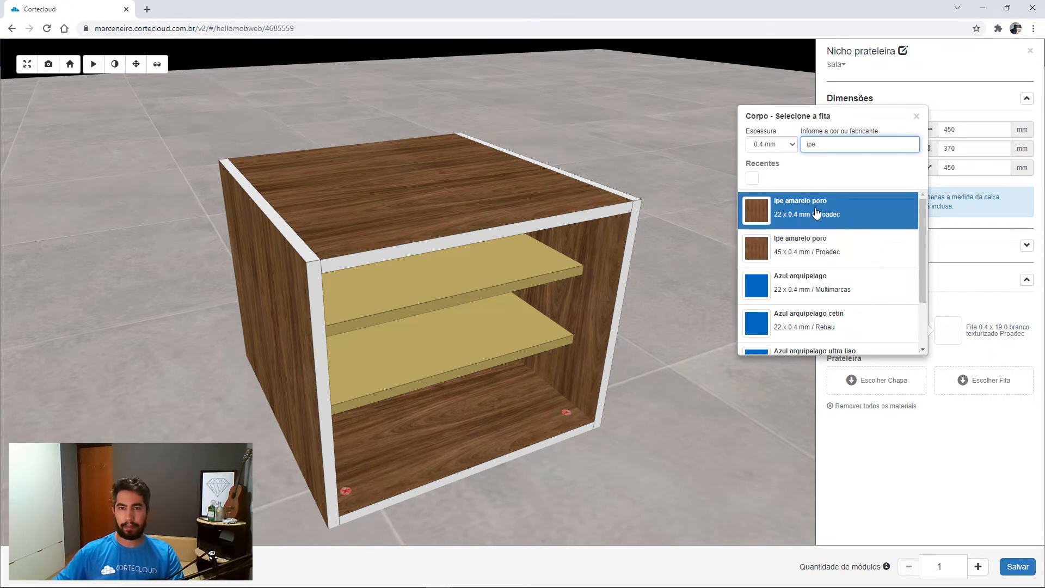
left_click(818, 213)
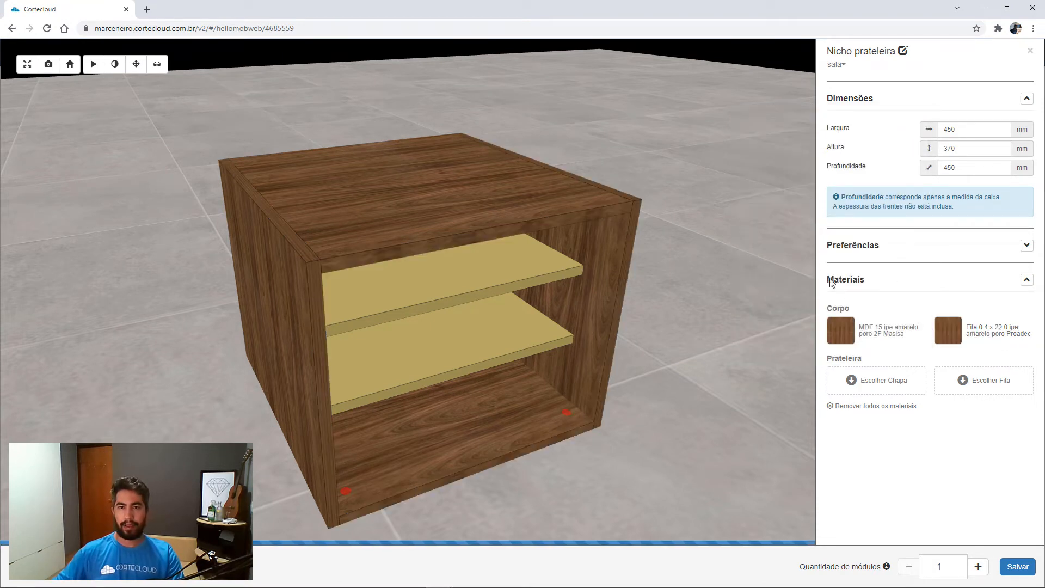
Give Prateleira the recent MDF 15 ipe amarelo poro 2F Masisa board and Fita 0.4 x 22.0 ipe amarelo poro Proadec edging.
left_click(867, 382)
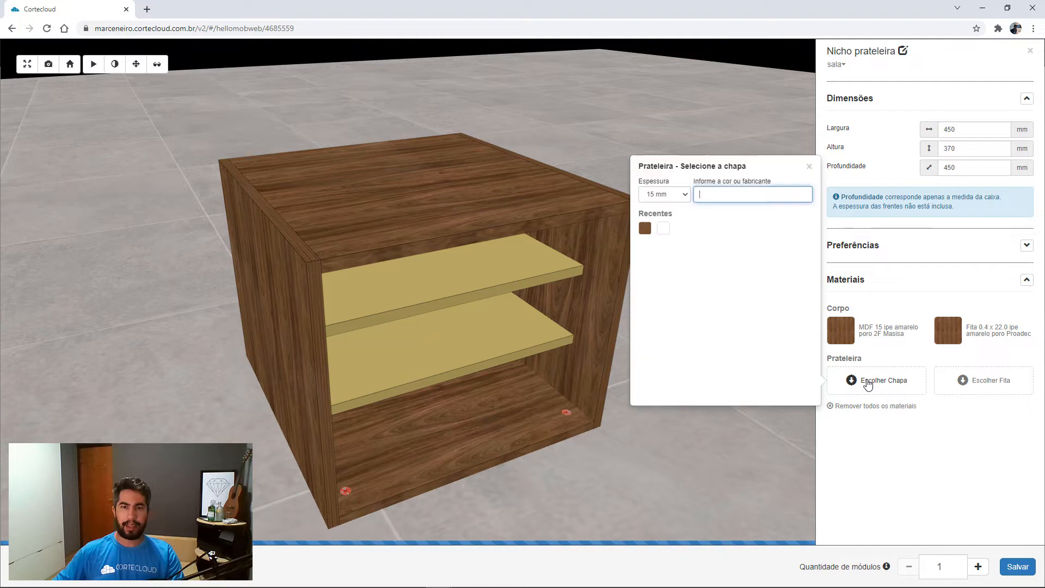
left_click(644, 228)
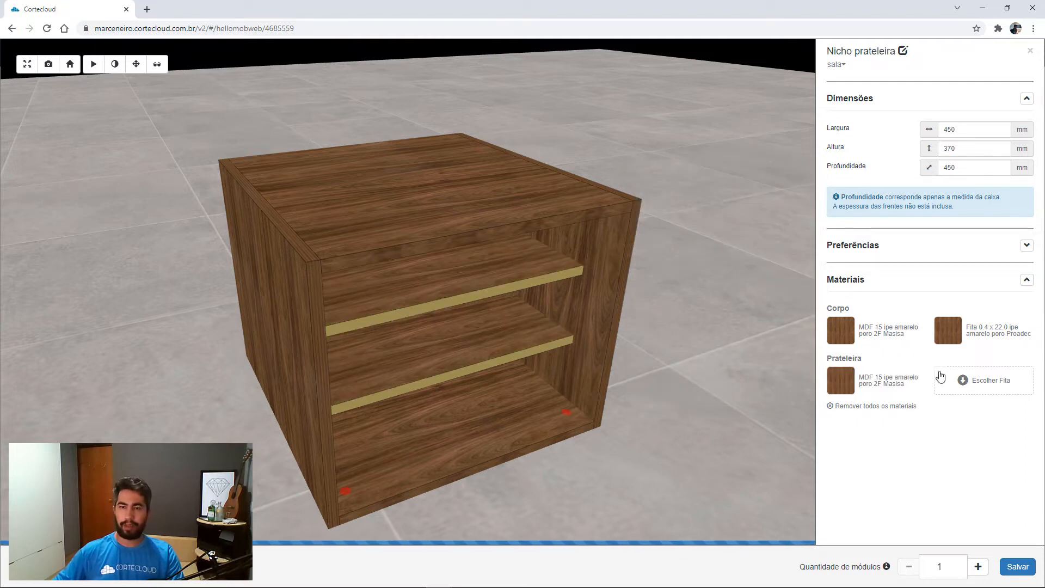
left_click(1000, 387)
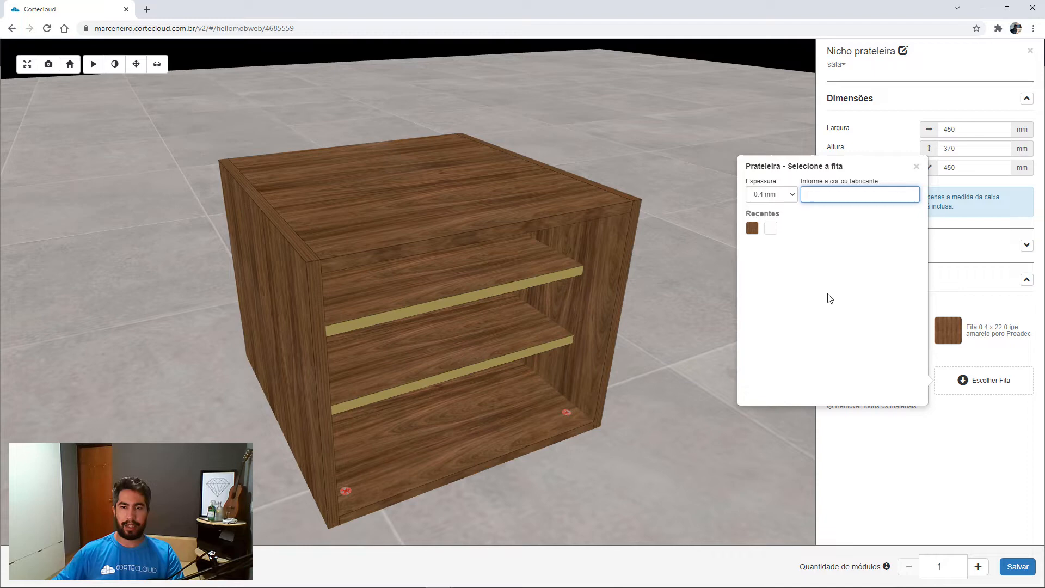
left_click(753, 228)
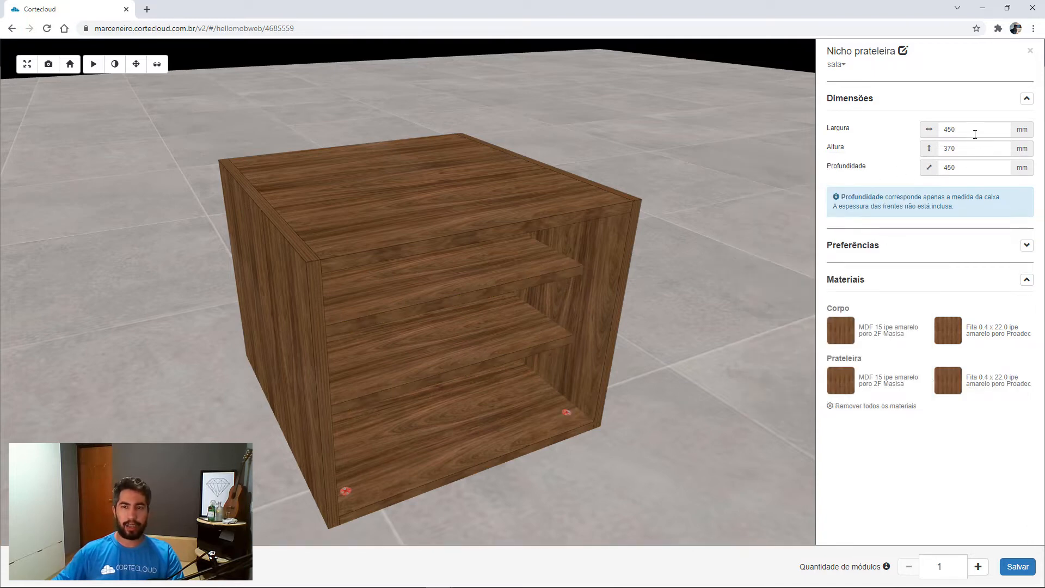
Set the niche's Largura to 733 mm and its Número de prateleiras to 1.
double_click(988, 126)
type("733")
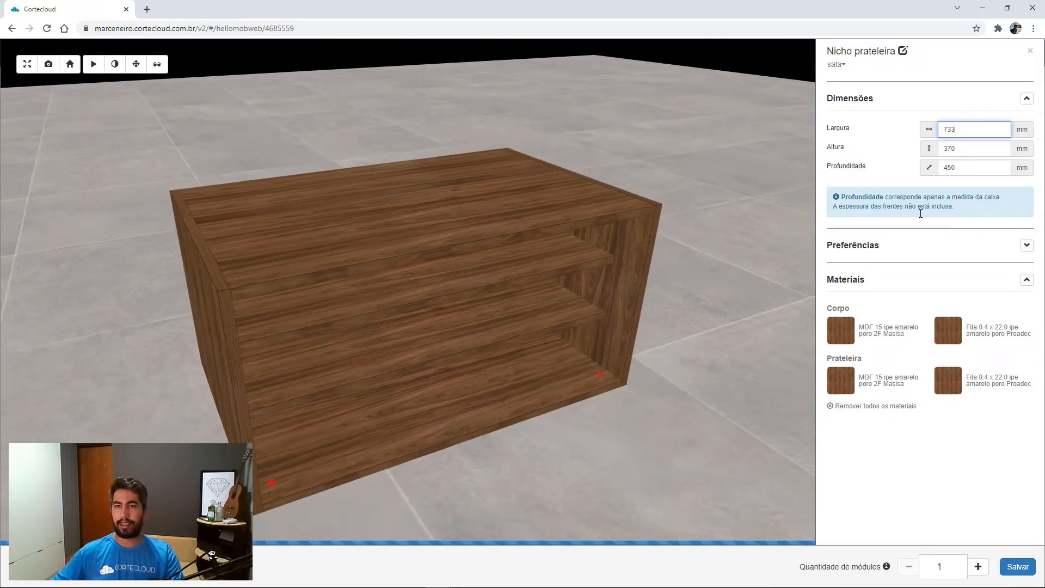
left_click(1026, 245)
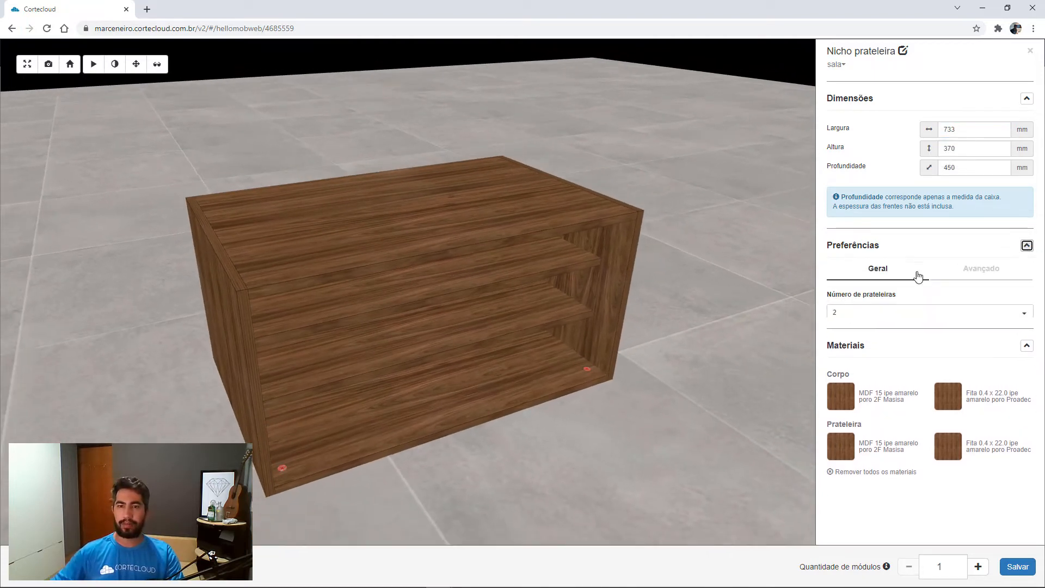
left_click(876, 312)
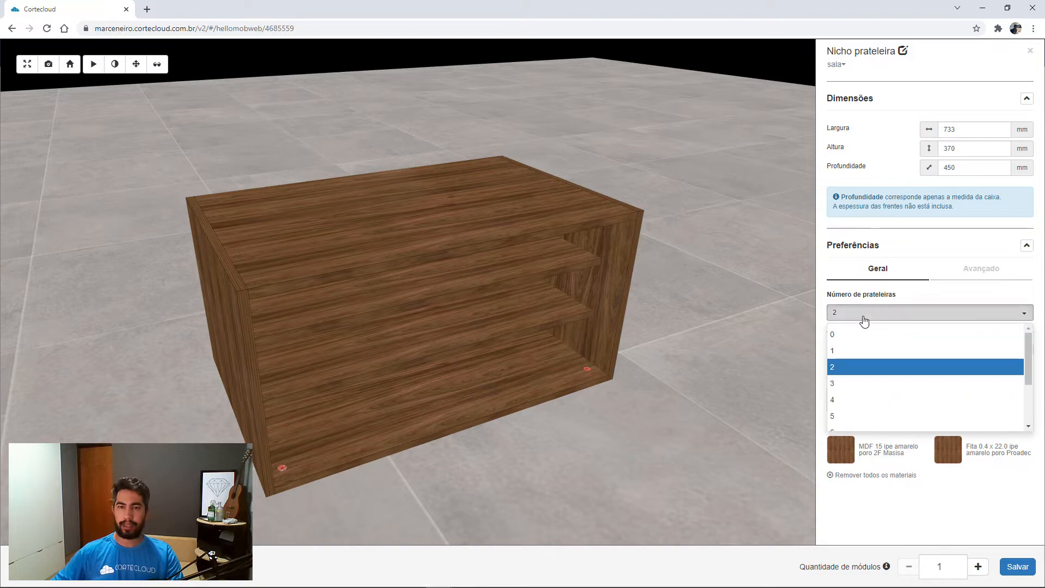
left_click(836, 351)
mouse_move(283, 436)
left_mouse_down()
mouse_move(357, 418)
mouse_move(273, 429)
mouse_move(282, 427)
left_mouse_up()
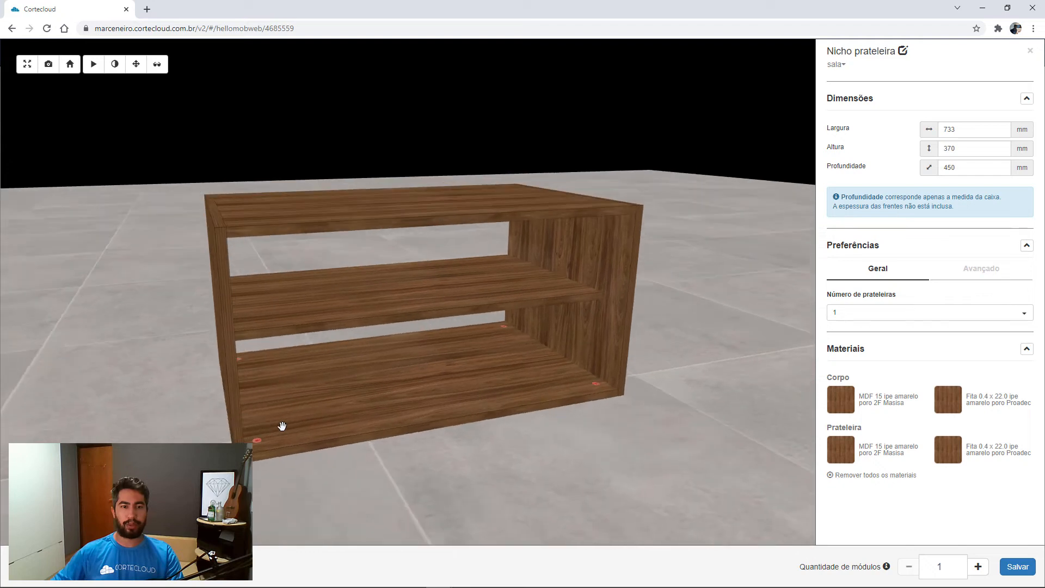
Set the niche's Montagem do tampo to Por cima das laterais in the advanced Montagem da caixa preferences.
left_click(972, 269)
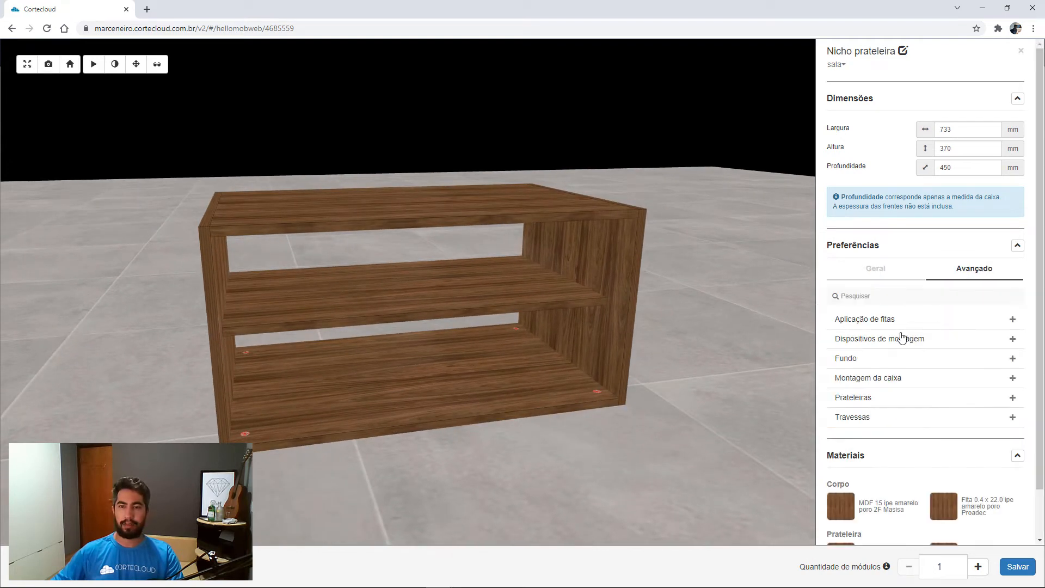
left_click(889, 378)
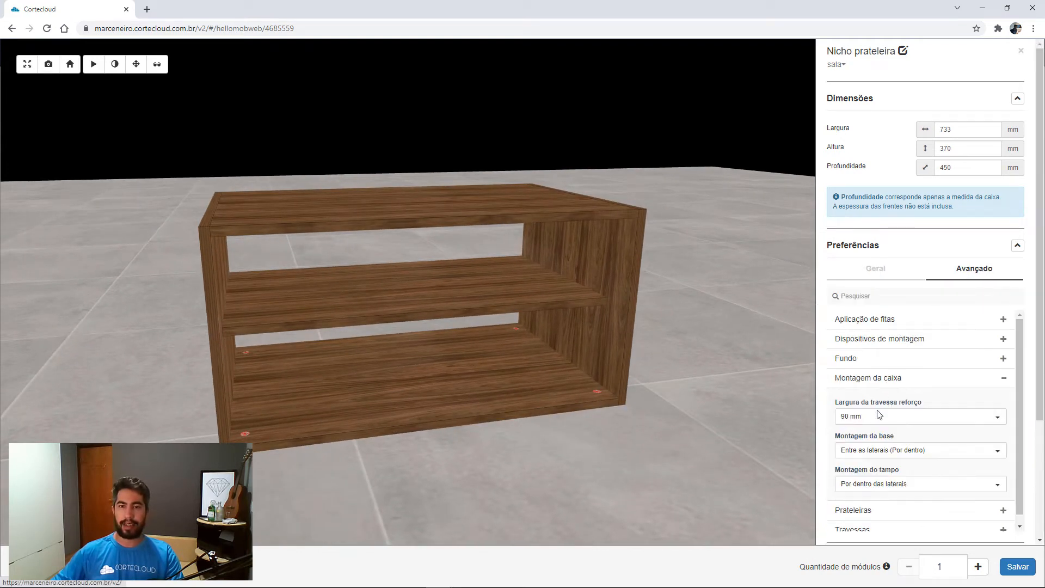
left_click(884, 486)
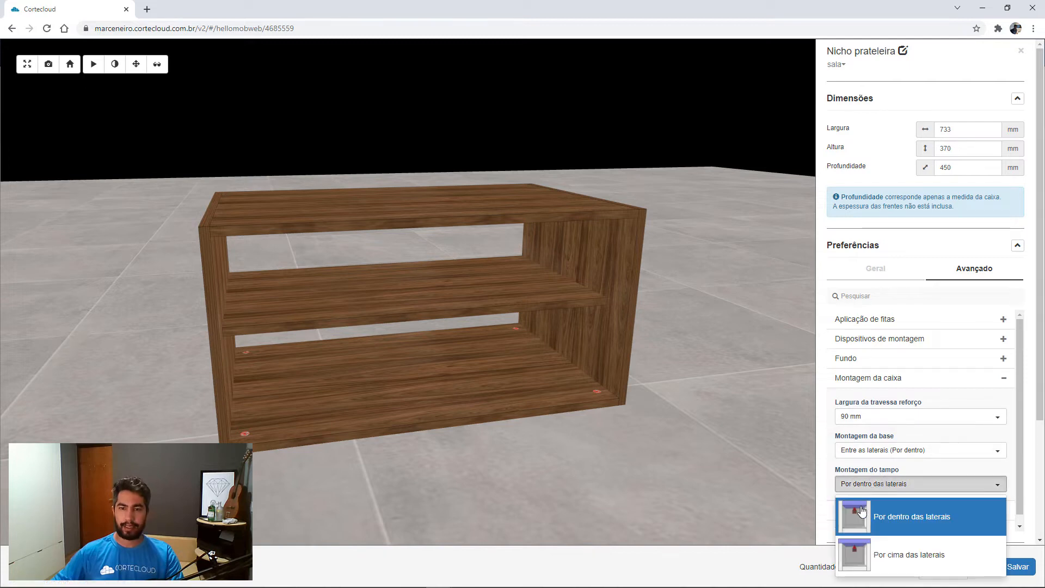
left_click(862, 554)
left_click_drag(481, 408, 238, 237)
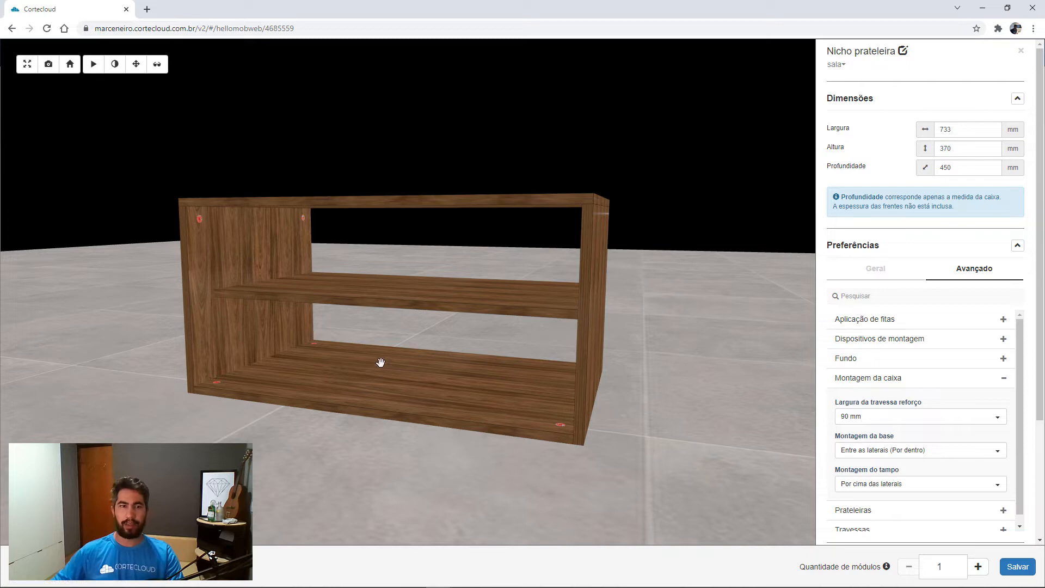
left_click_drag(284, 306, 209, 267)
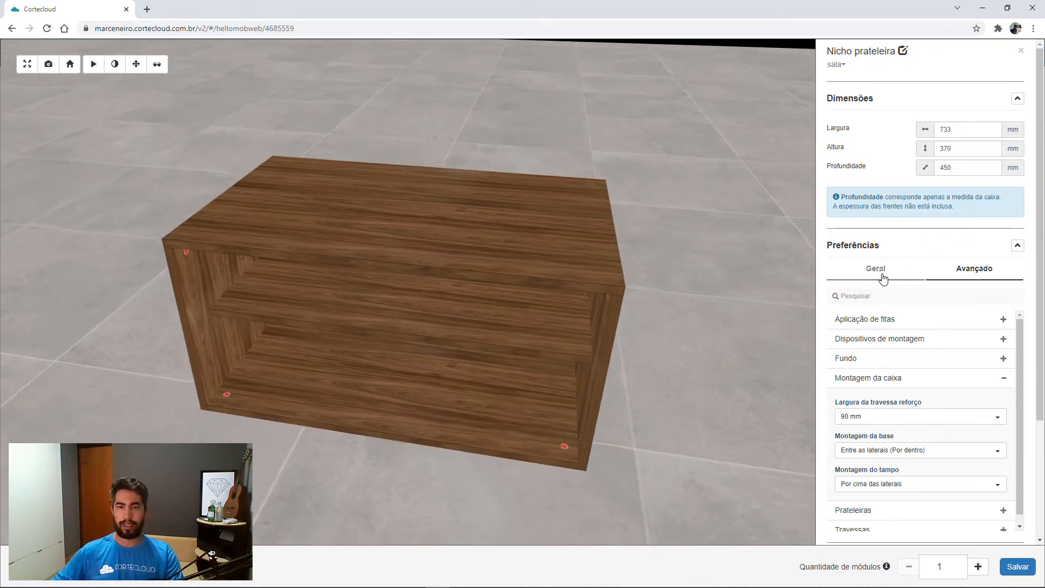
Set the mounting devices for both the niche's body and its shelf to Cavilha in the advanced preferences.
left_click(910, 343)
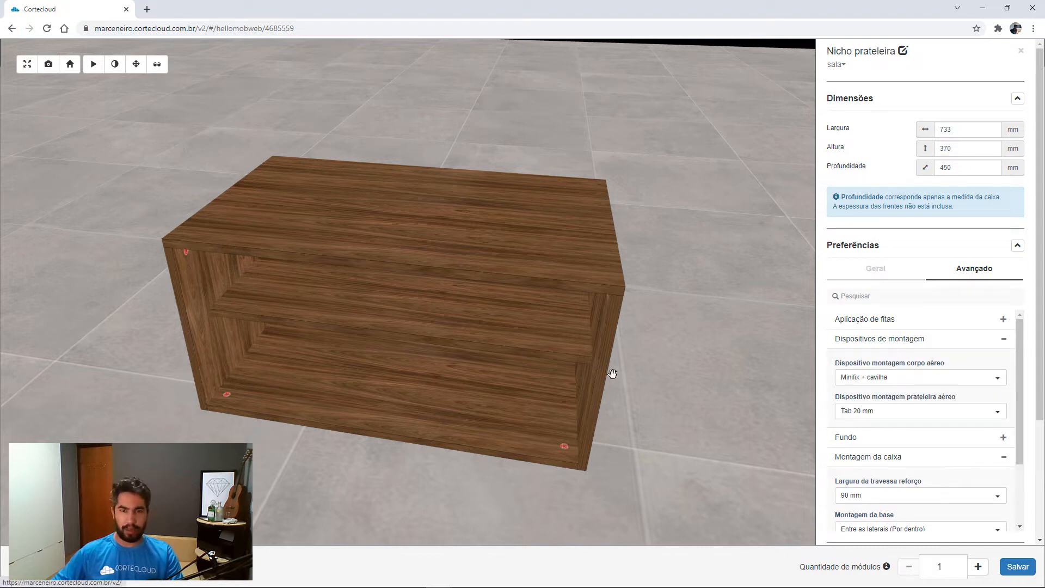
left_click(865, 414)
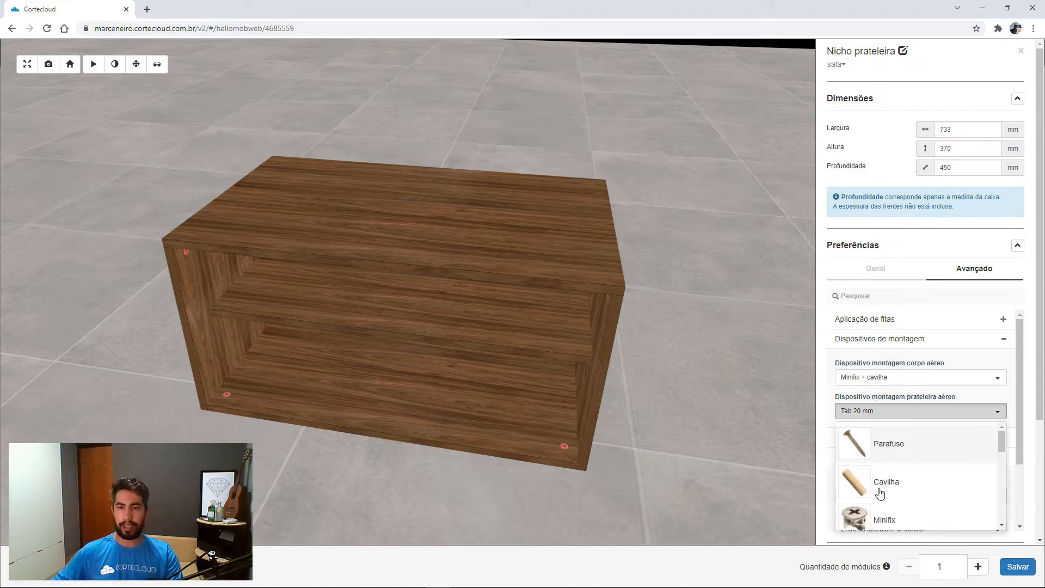
left_click(849, 482)
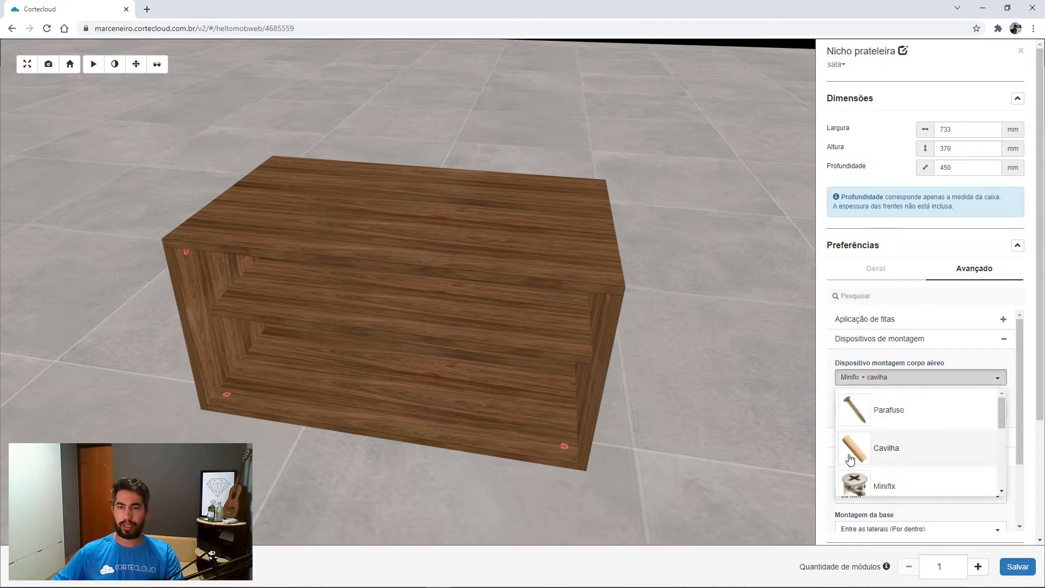
left_click(885, 447)
Examine the niche's panel joints and dowel positions in 3D from several angles, including in the x-ray view.
left_click_drag(585, 420, 308, 298)
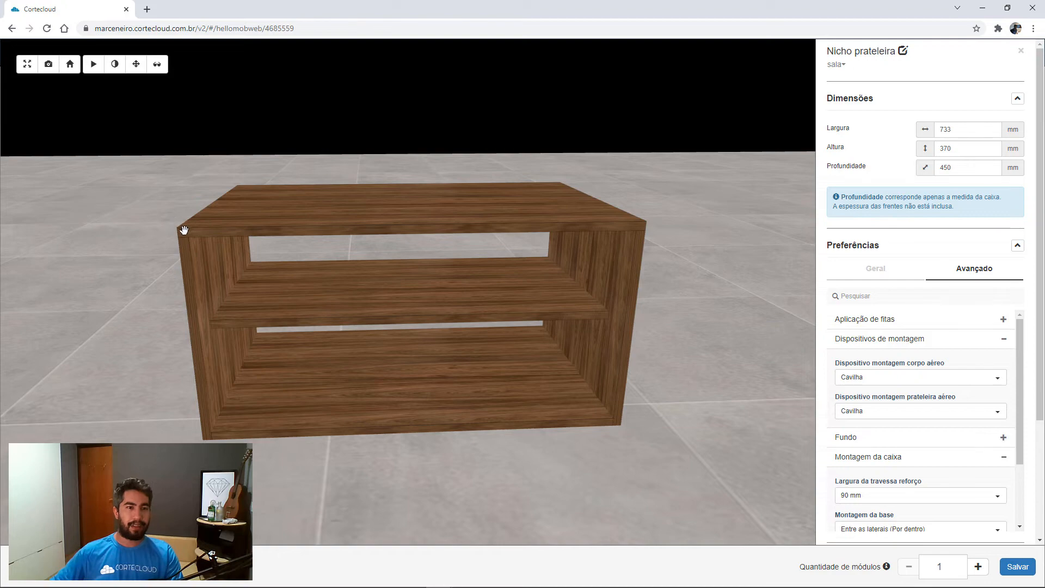
scroll(182, 229, "up", 5)
scroll(218, 231, "down", 6)
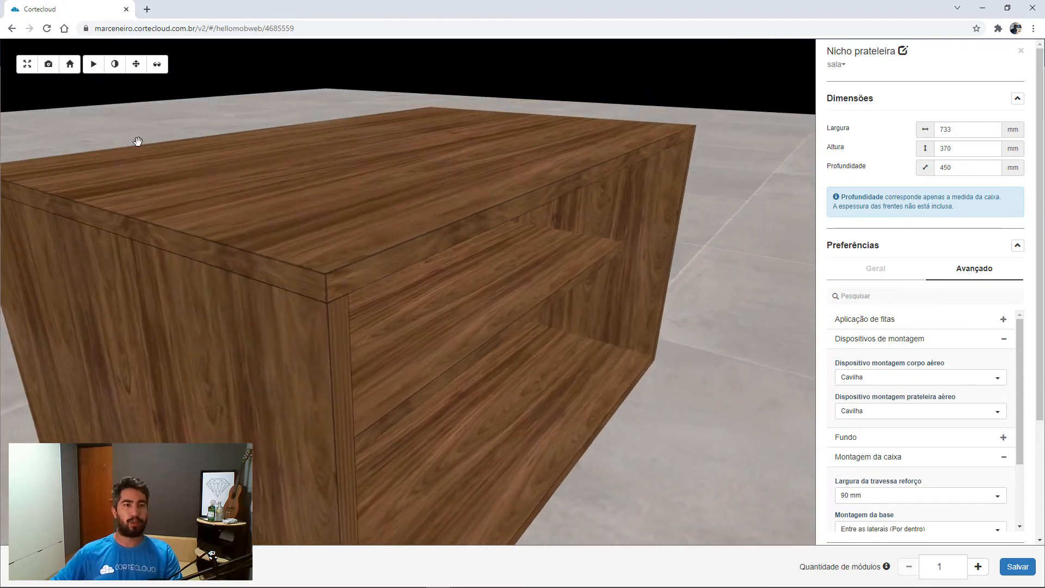
left_click(156, 66)
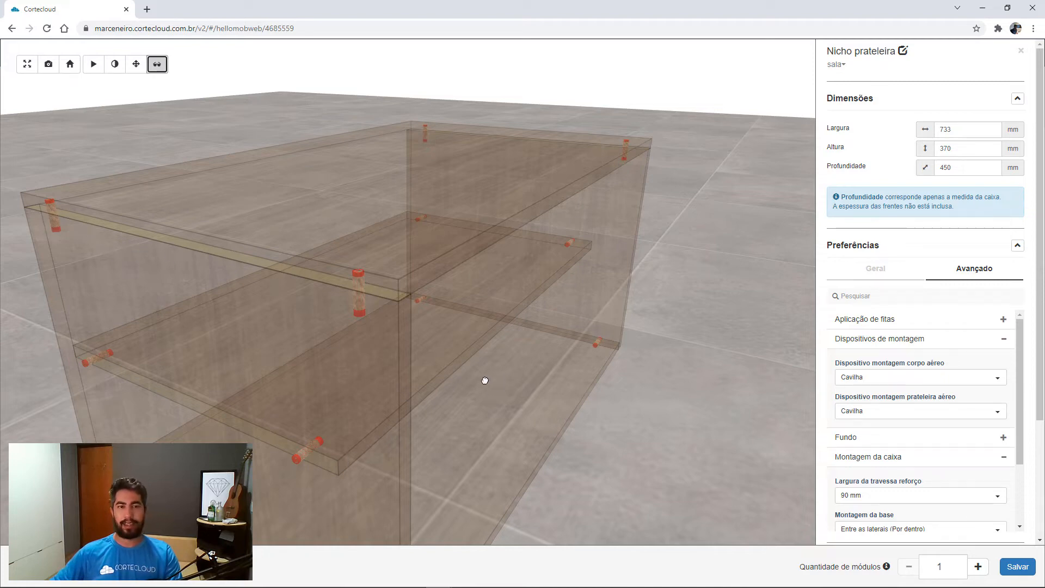
left_click_drag(485, 380, 462, 375)
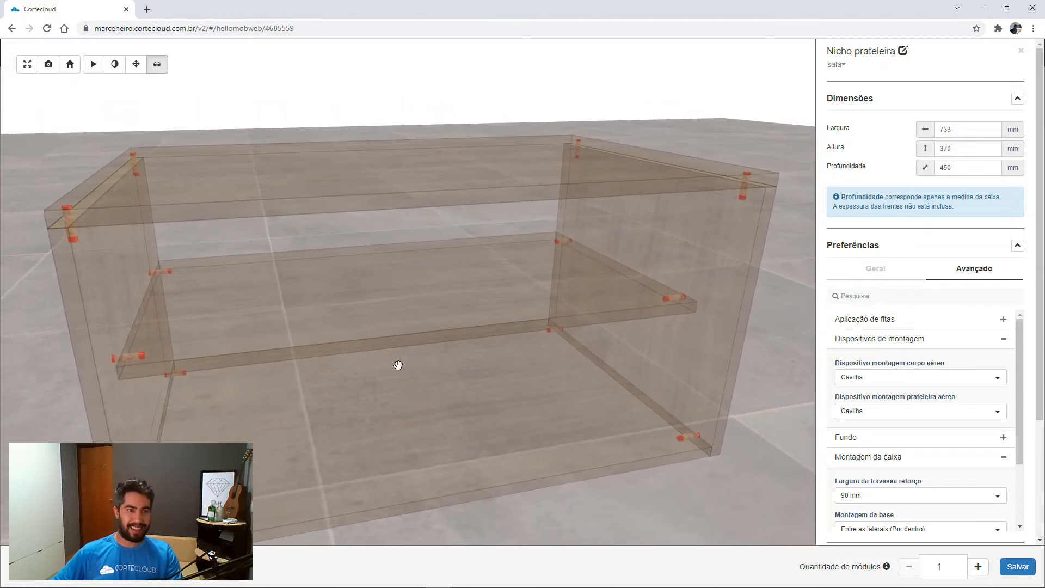
left_click_drag(314, 353, 259, 227)
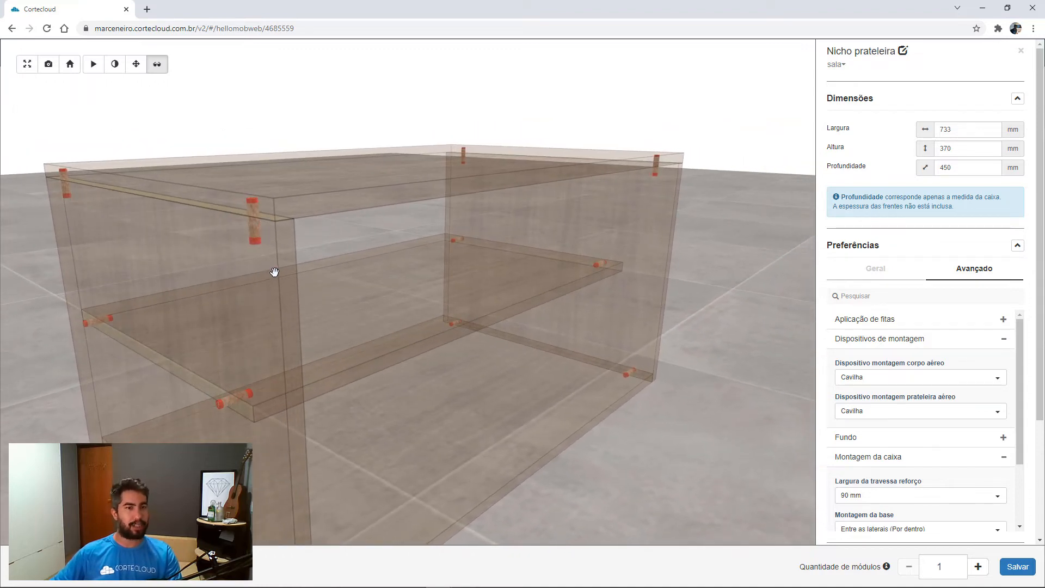
left_click_drag(373, 289, 345, 289)
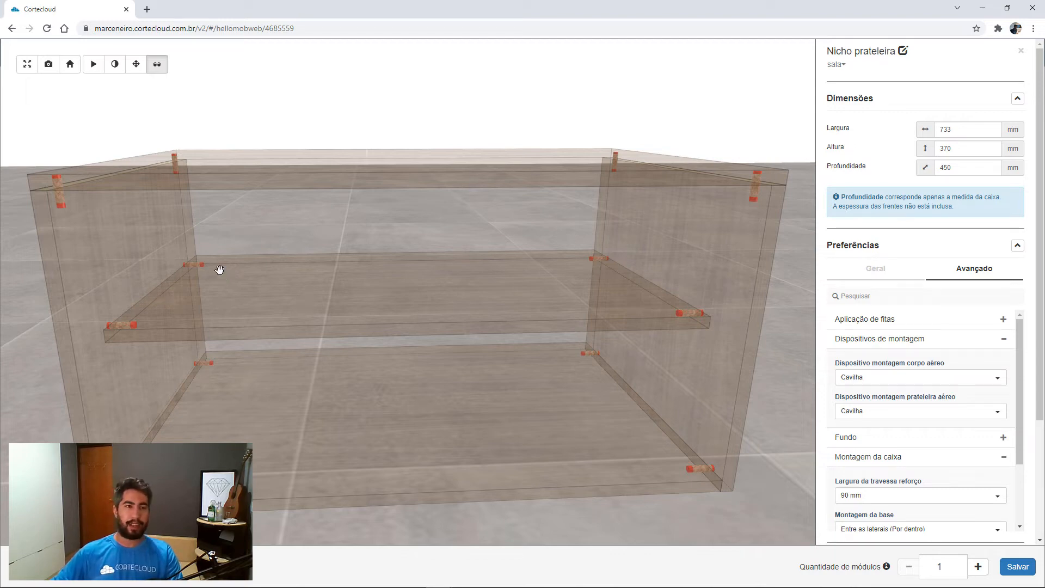
left_click_drag(219, 289, 385, 343)
scroll(185, 283, "down", 4)
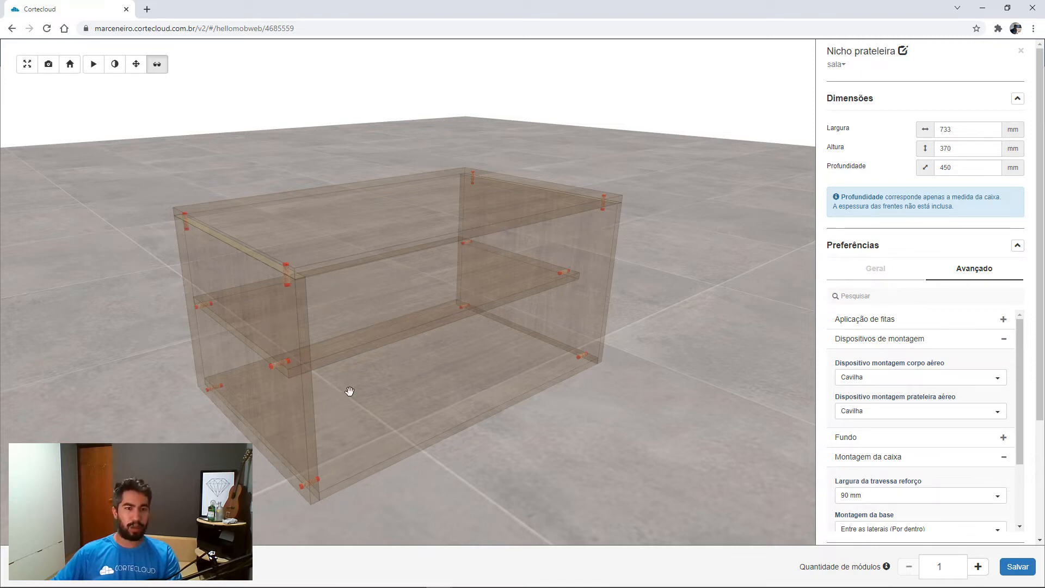
Check the niche's dowel joints from the front and both sides in the x-ray view, and save the module.
left_click_drag(380, 394, 359, 377)
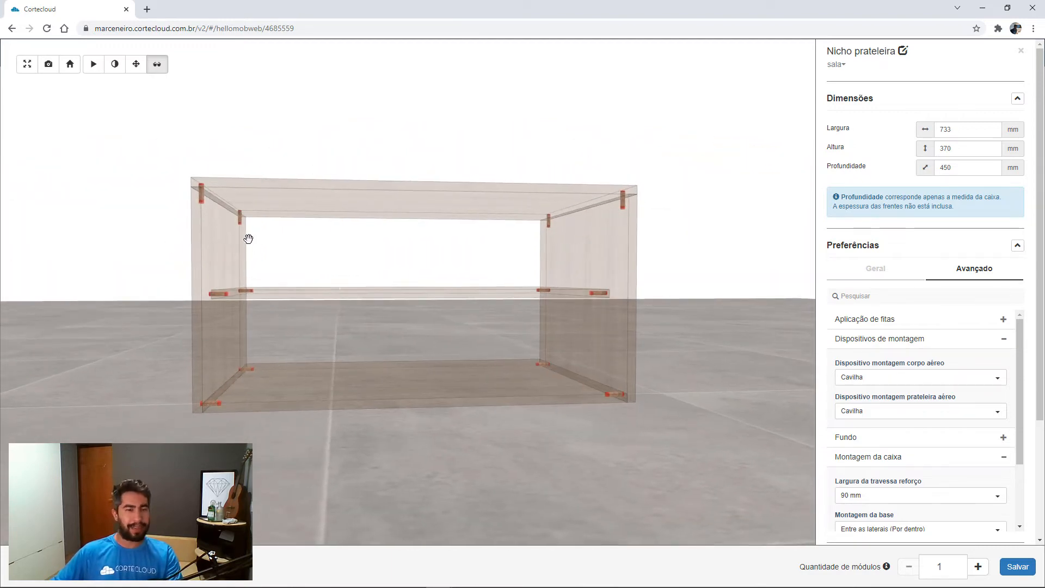
left_click_drag(214, 238, 201, 273)
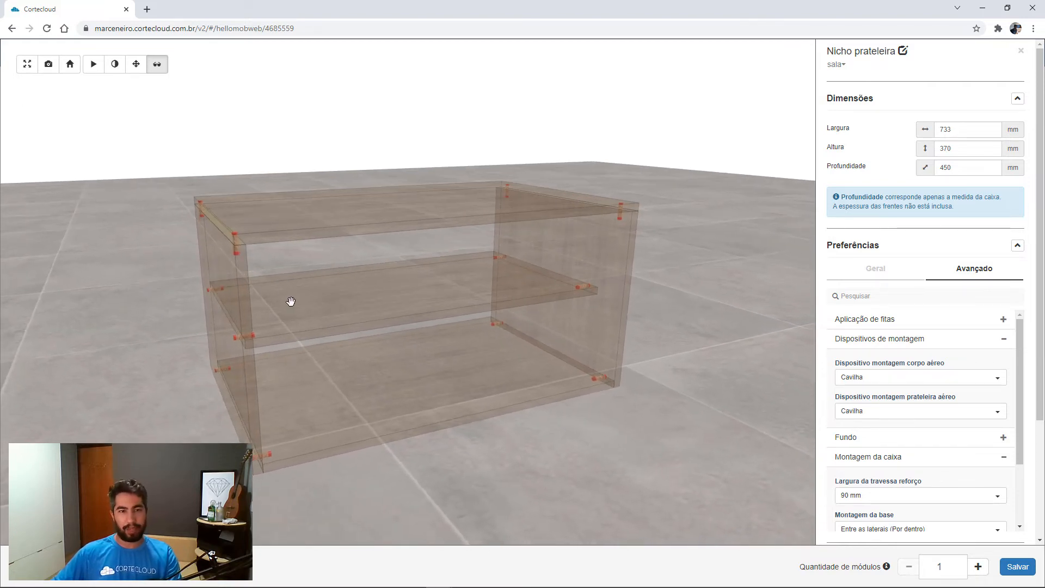
left_click_drag(276, 298, 289, 321)
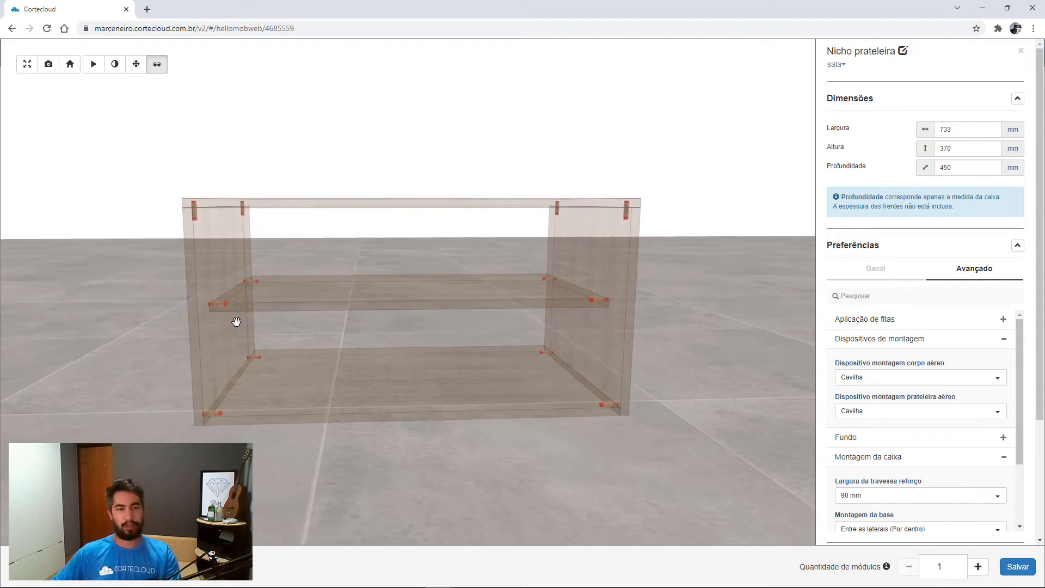
mouse_move(204, 286)
left_mouse_down()
mouse_move(221, 294)
mouse_move(203, 296)
left_mouse_up()
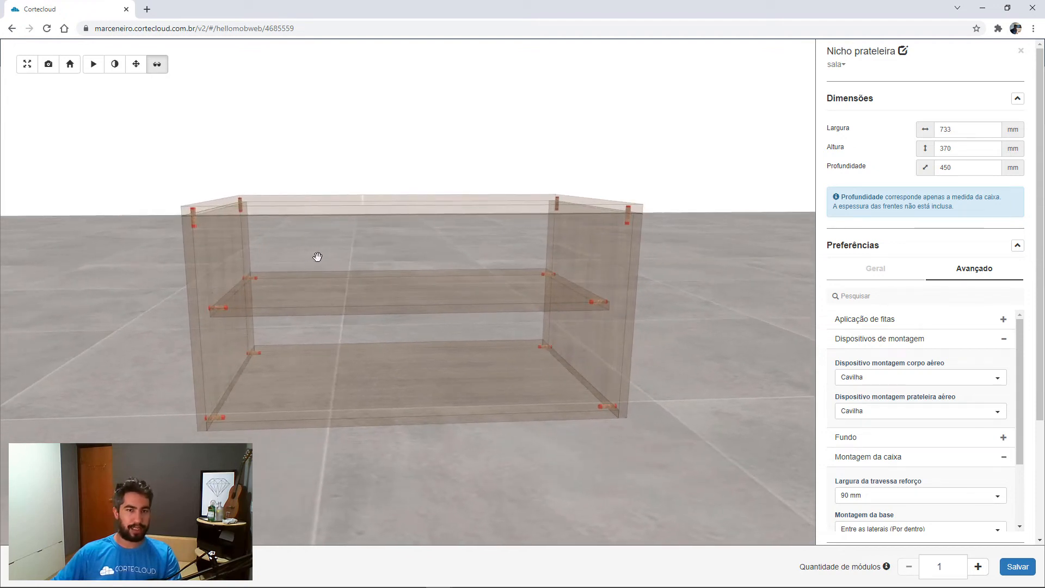
left_click_drag(317, 256, 522, 306)
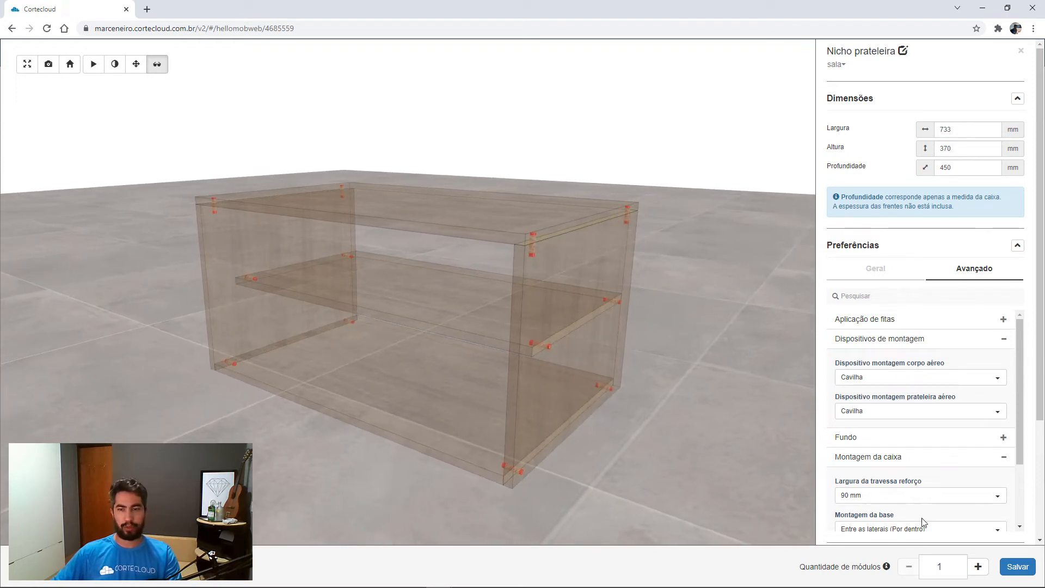
left_click(1016, 567)
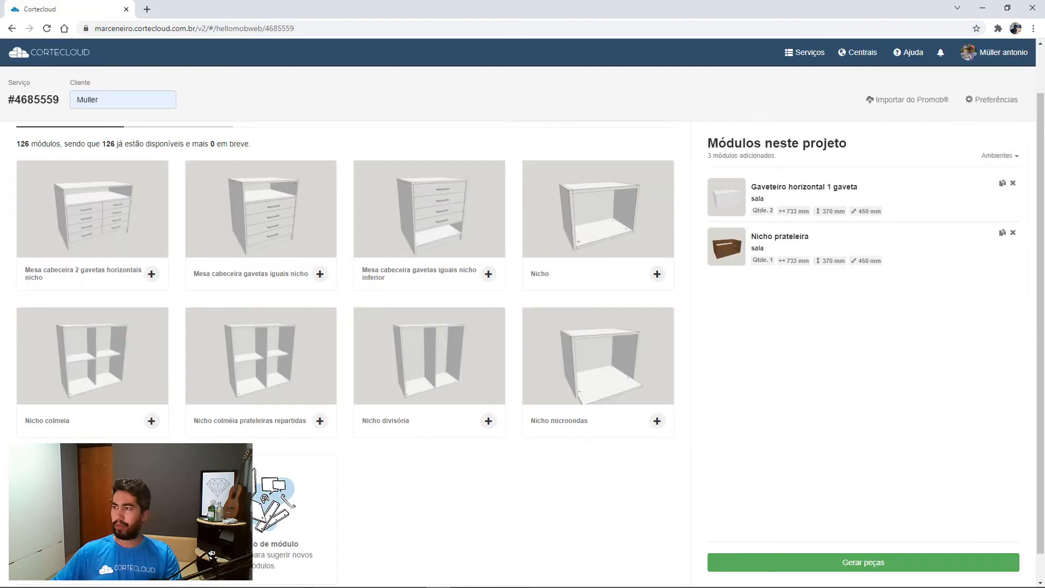
Consult the detail drawings for the dimensions of panels 4 and 5 in detalhamento 02.jpg.
left_click_drag(1044, 179, 446, 87)
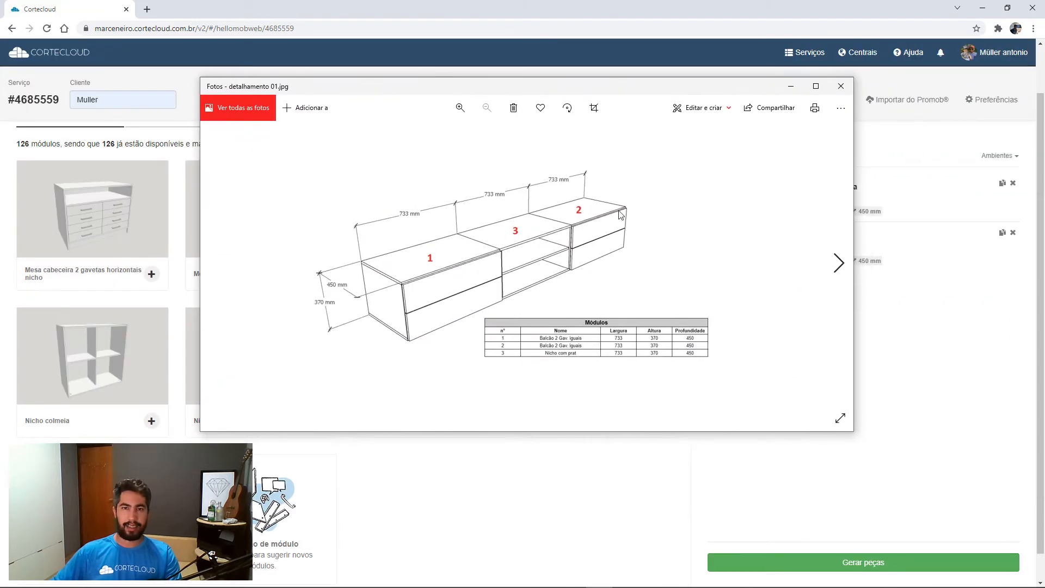
left_click(838, 269)
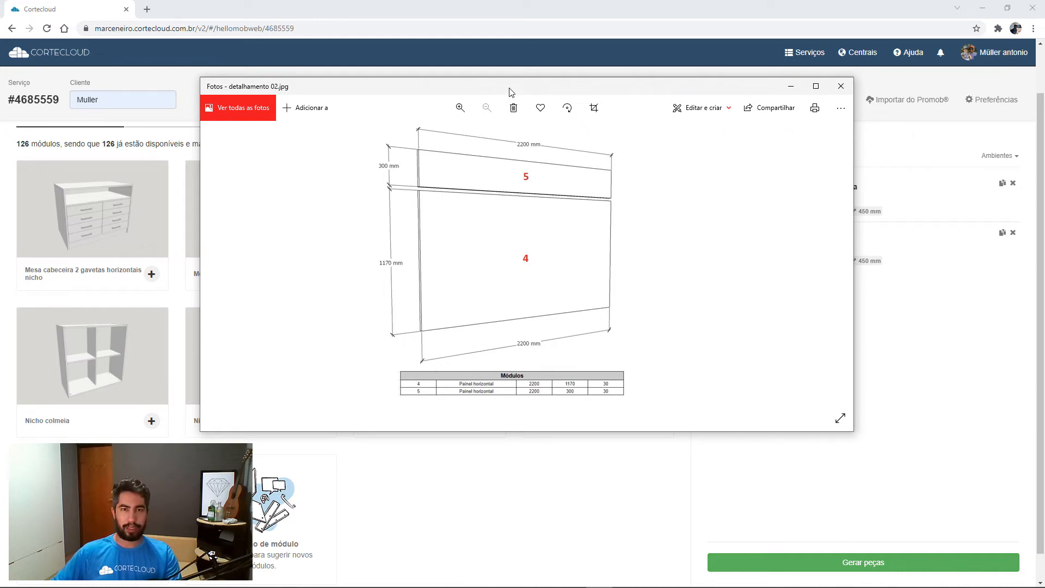
left_click_drag(510, 91, 1044, 185)
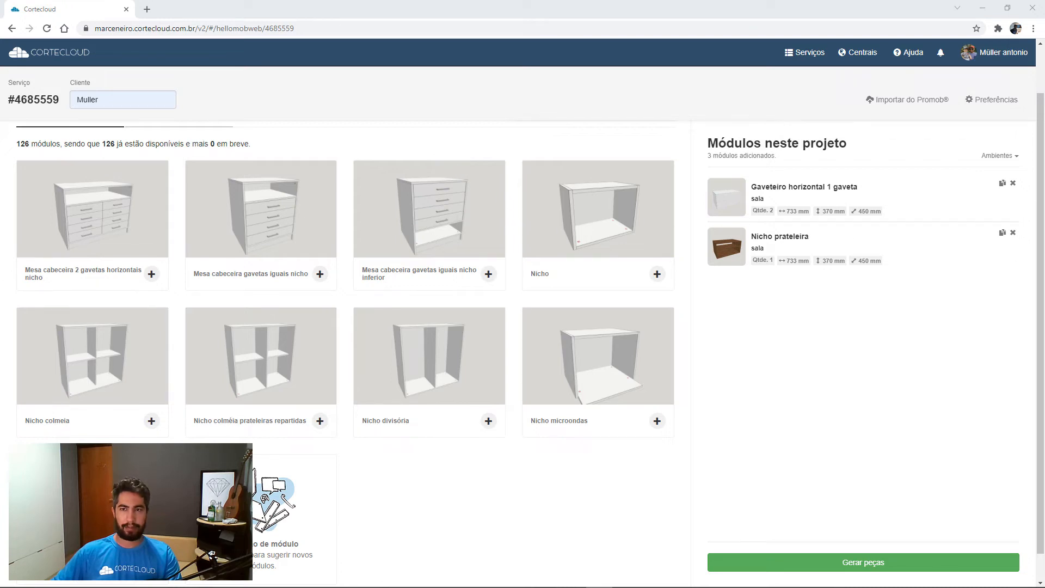
Search the module library for "painel" and "lateral", and add the Lateral tamponamento module to the project.
scroll(598, 272, "up", 1)
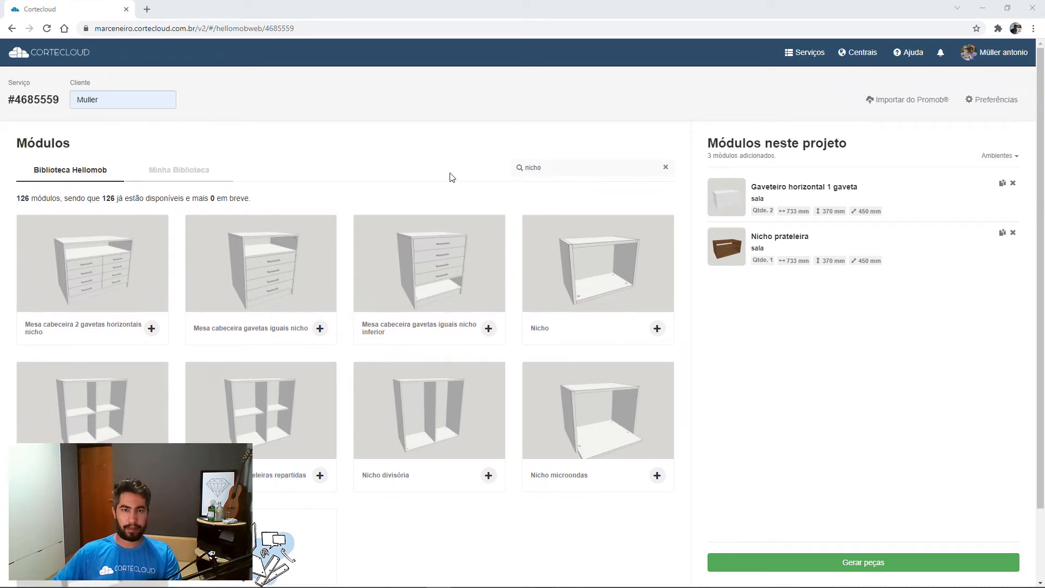
double_click(563, 168)
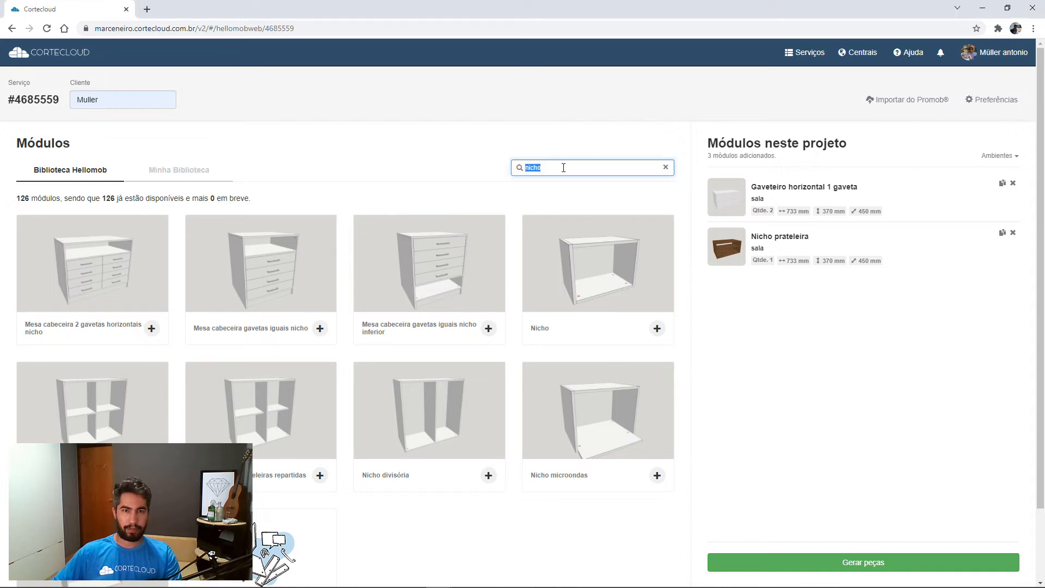
type("painel")
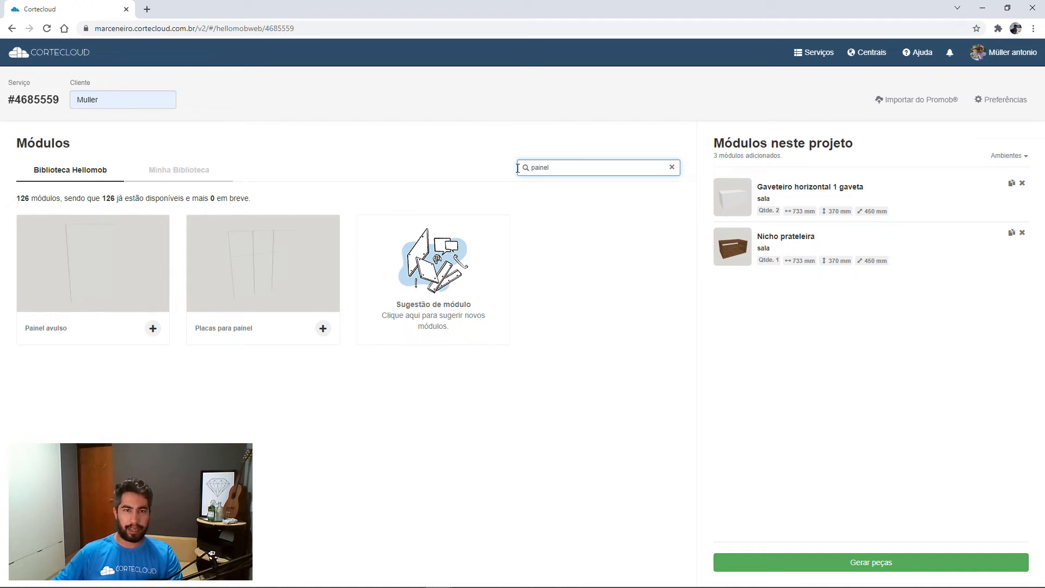
left_click_drag(518, 167, 578, 181)
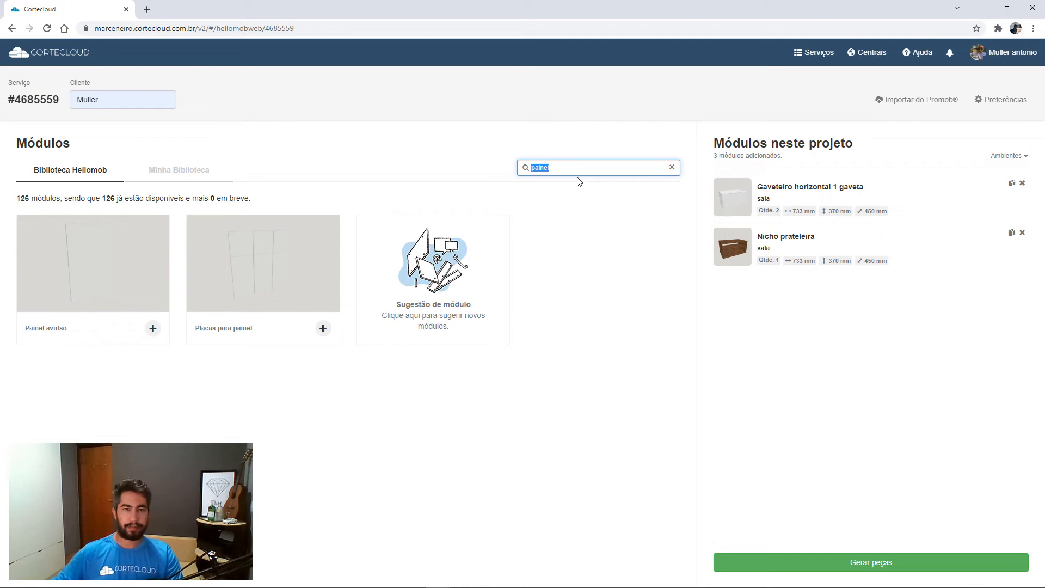
type("lateral")
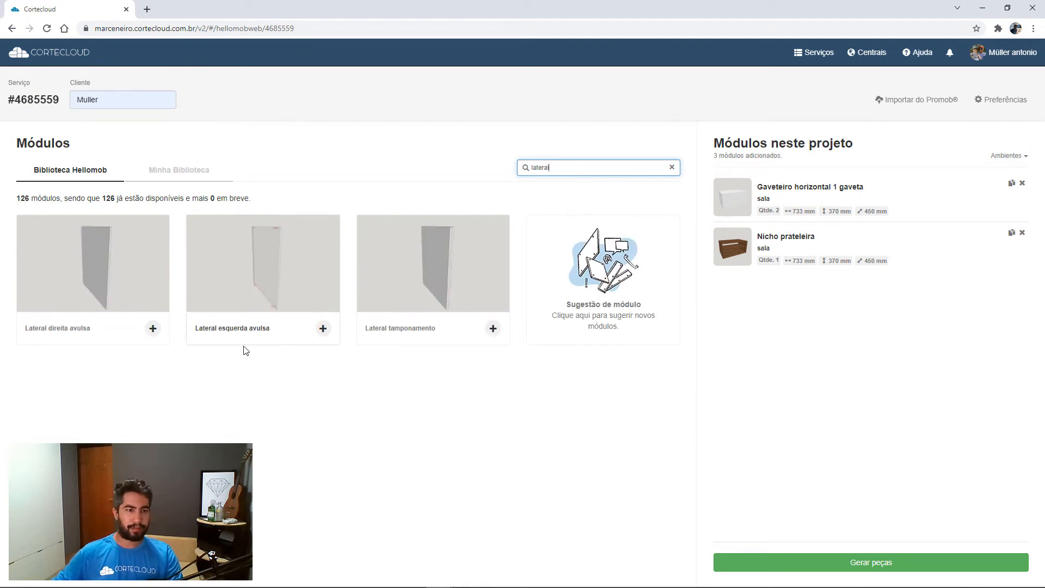
left_click(440, 288)
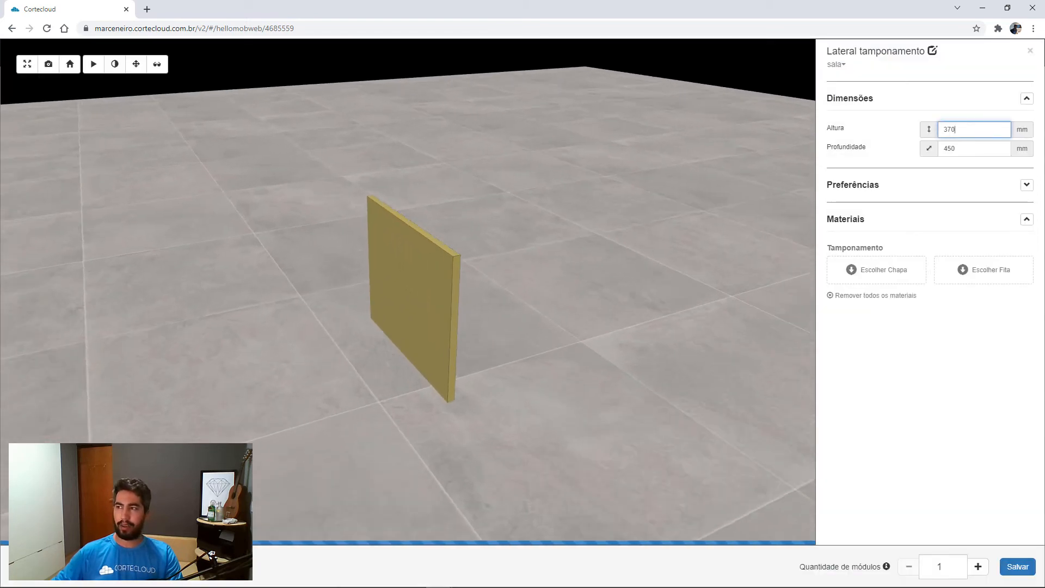
Review the TV wall panel in the rendered image 00 ima 1.png and compare it with the panel's 3D view.
left_click_drag(1044, 197, 610, 116)
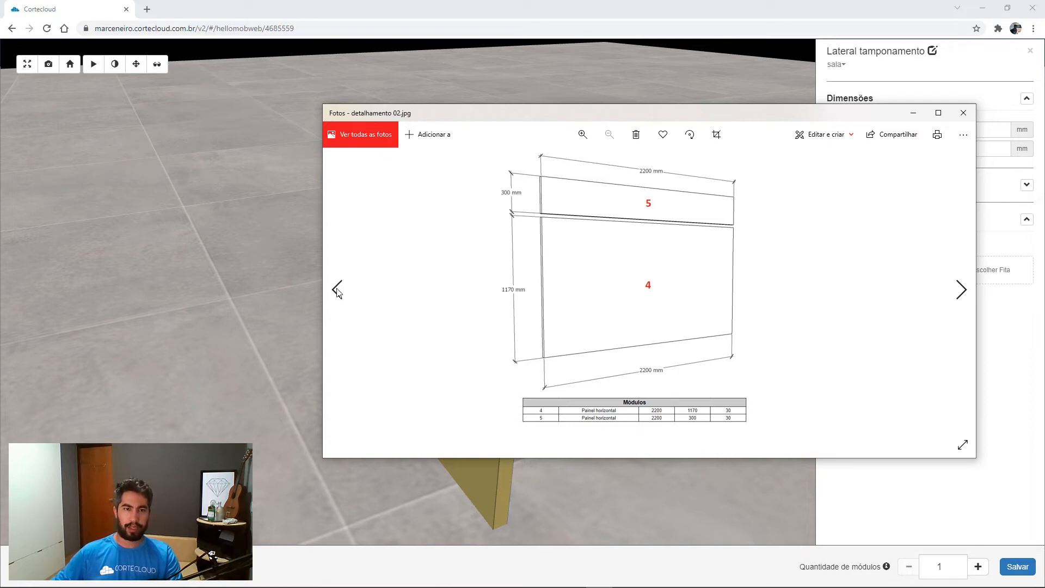
left_click(337, 290)
left_click(337, 290)
left_click(337, 290)
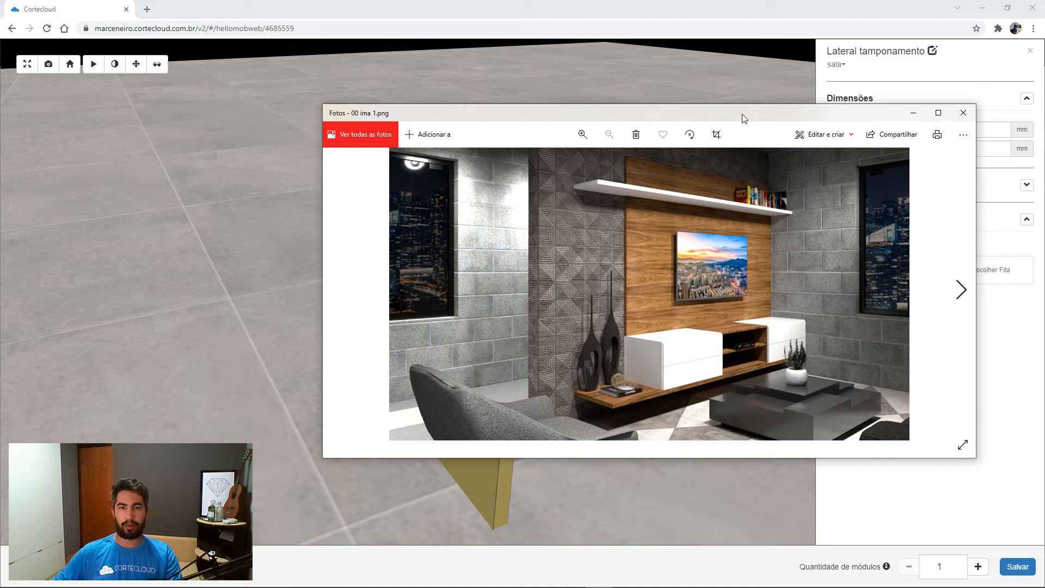
left_click_drag(743, 118, 1044, 185)
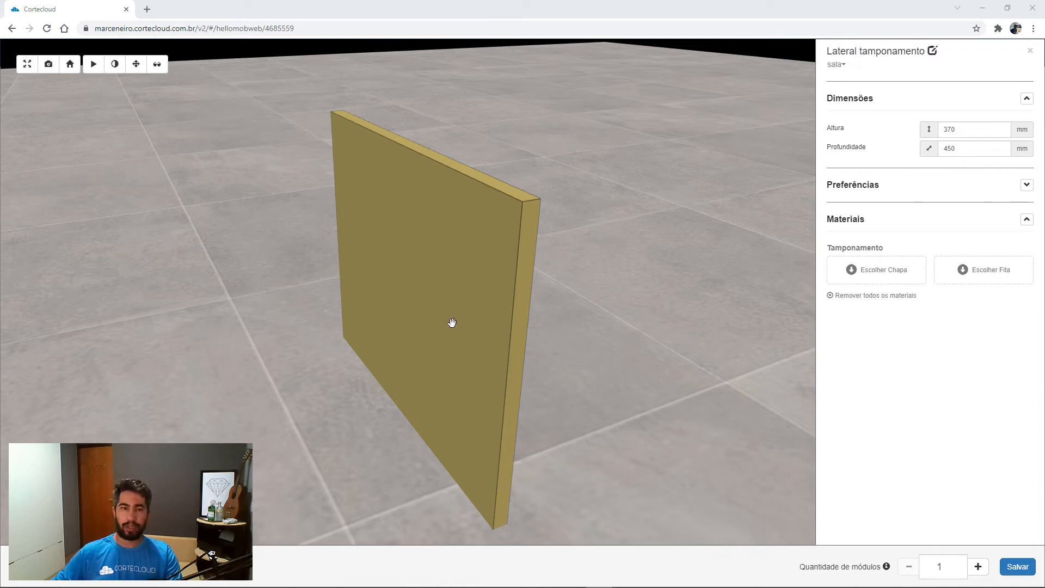
left_click_drag(508, 320, 555, 309)
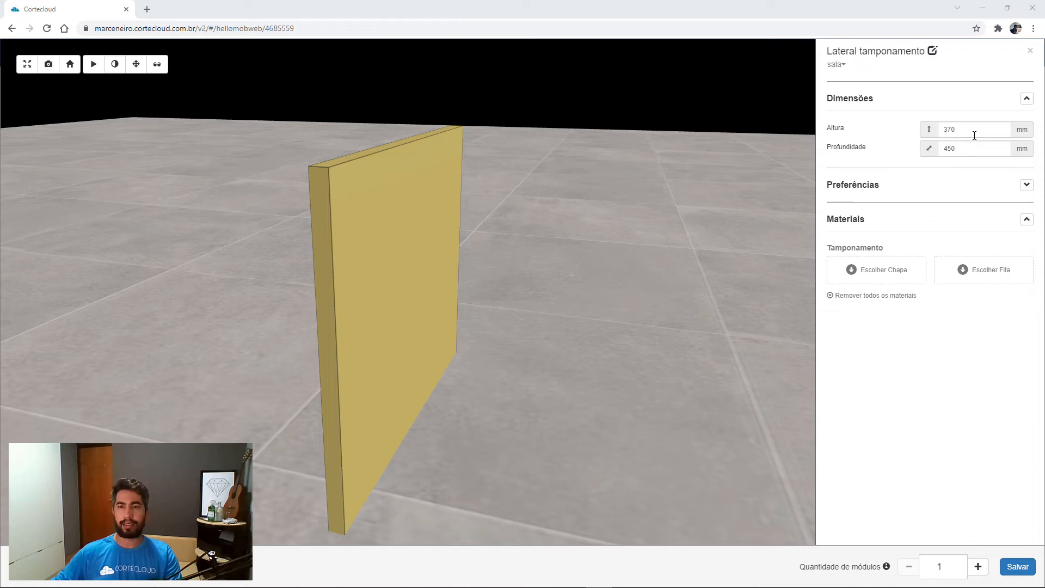
Set the Lateral tamponamento panel's Profundidade to 1170 mm and its Altura to 2200 mm.
left_click(967, 151)
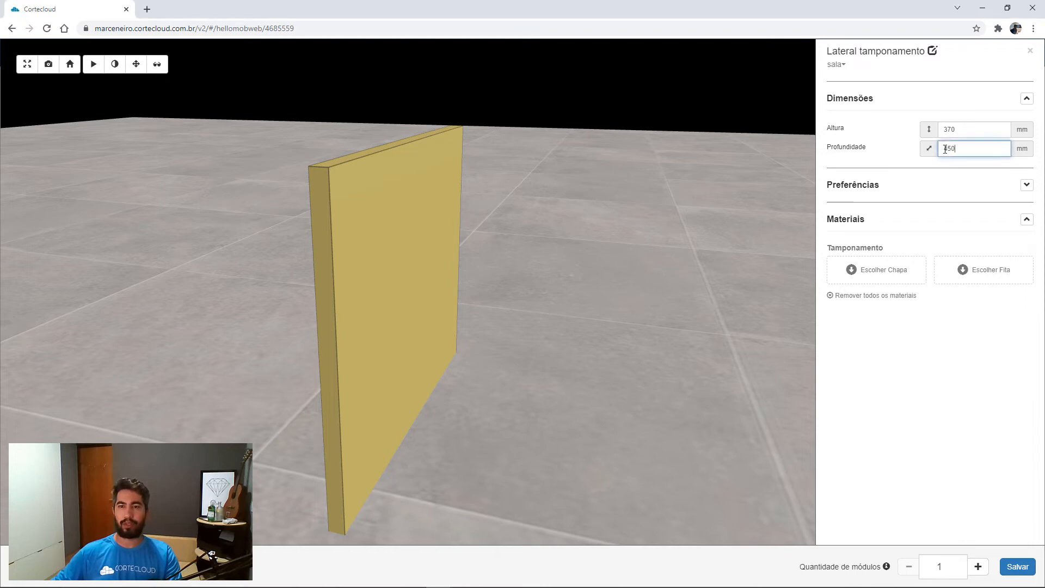
type("1")
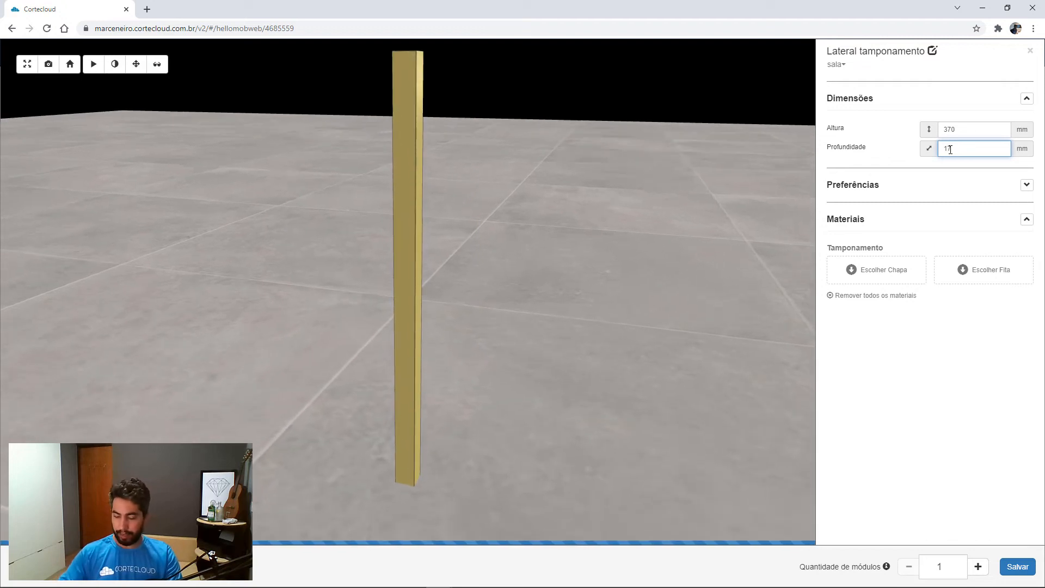
type("170")
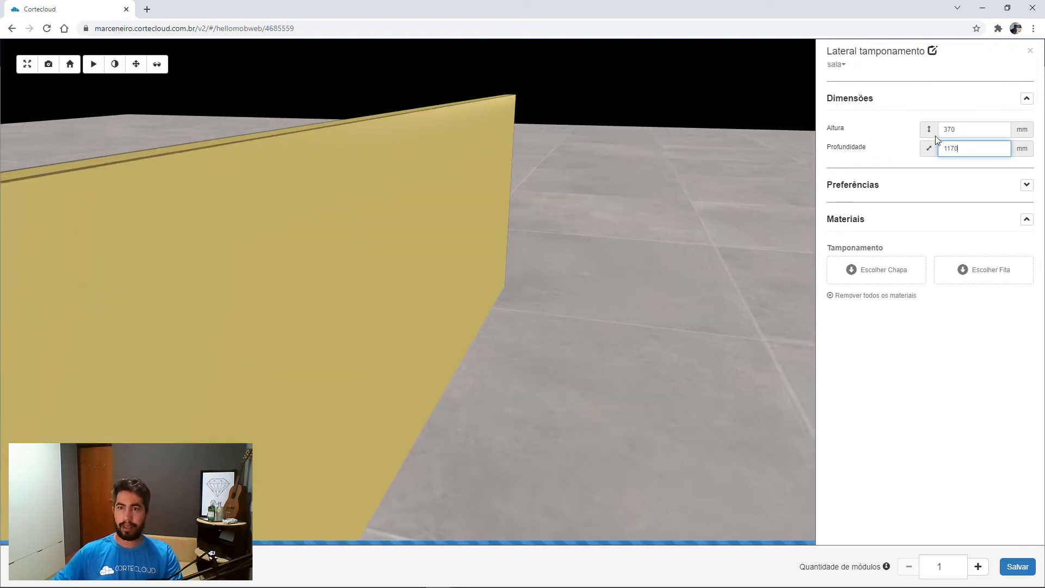
left_click_drag(964, 129, 933, 129)
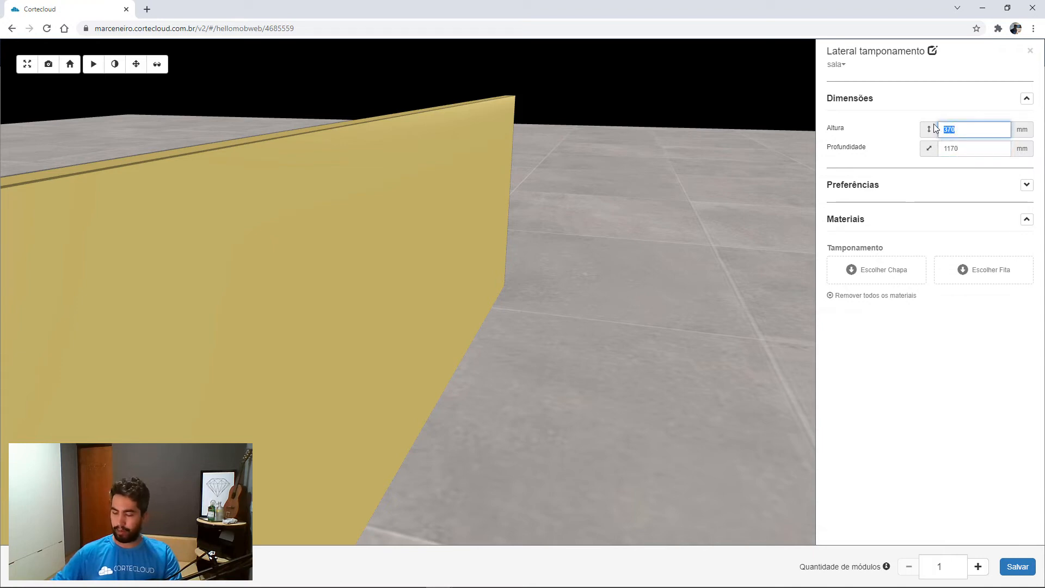
type("2200")
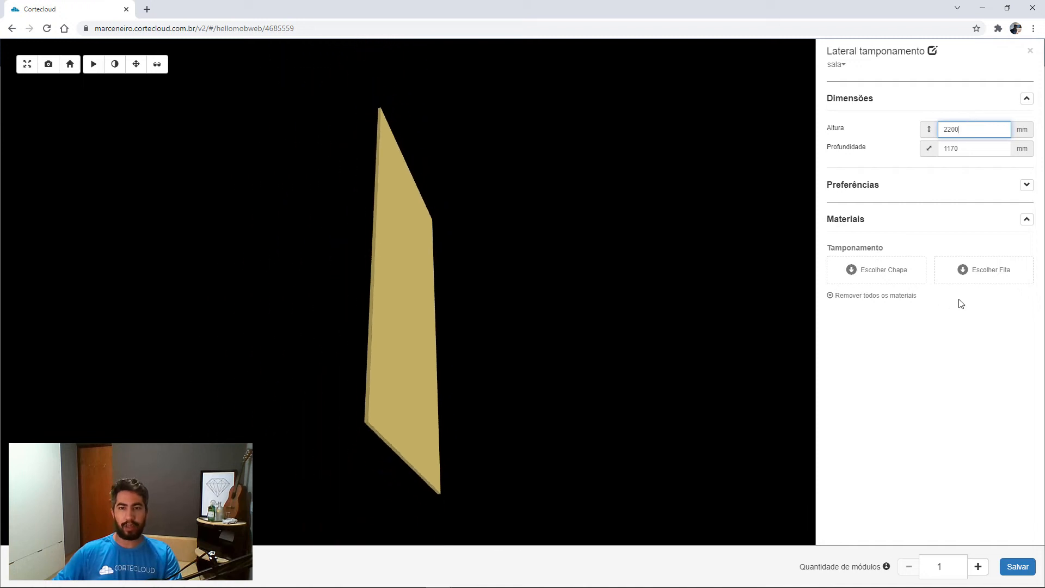
Assign the panel the recent MDF 15 ipe amarelo poro 2F Masisa sheet and the Fita 0.4 x 22.0 ipe amarelo poro Proadec edging.
left_click(874, 274)
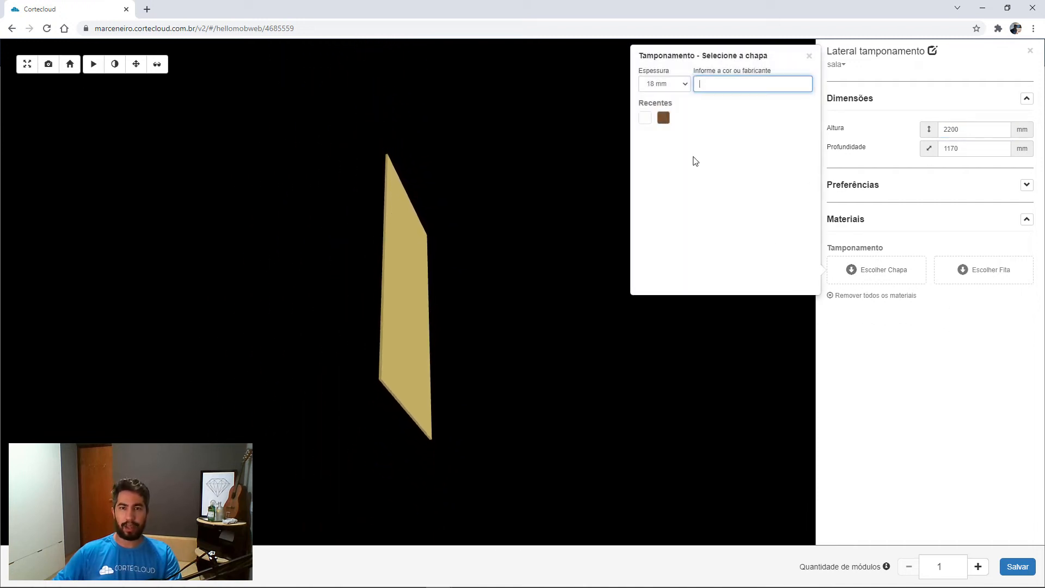
left_click(662, 121)
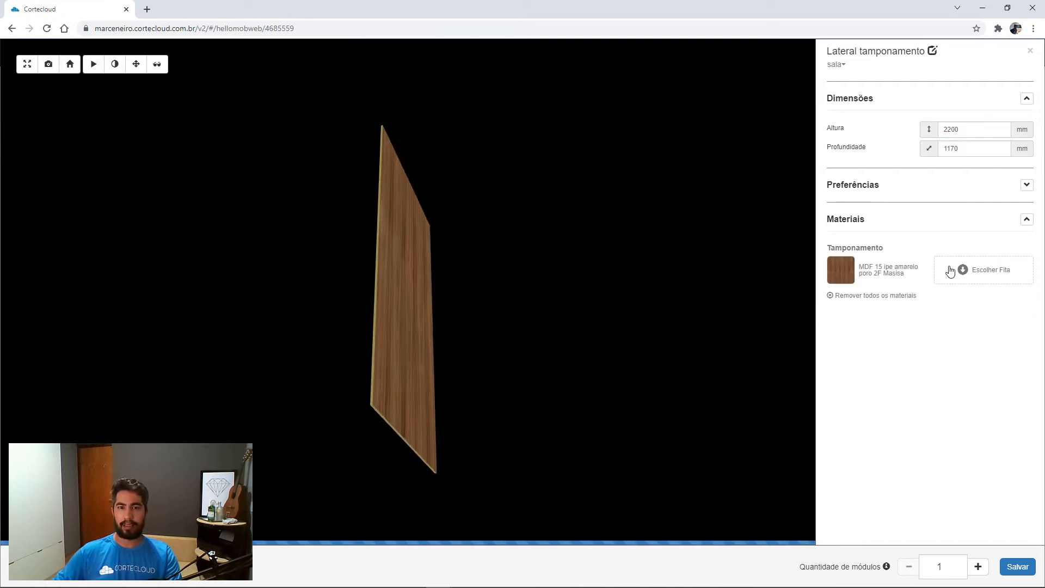
left_click(976, 274)
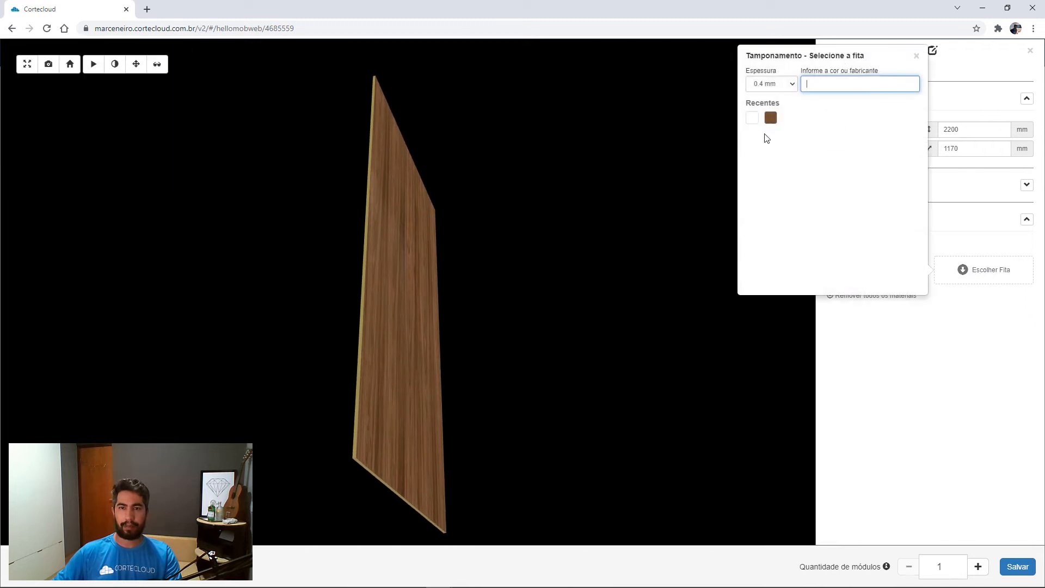
left_click(769, 119)
Set the panel's Tipo do engrosso to Todos os lados, inspect its thickening strips in 3D, and save the module.
left_click_drag(450, 357, 470, 364)
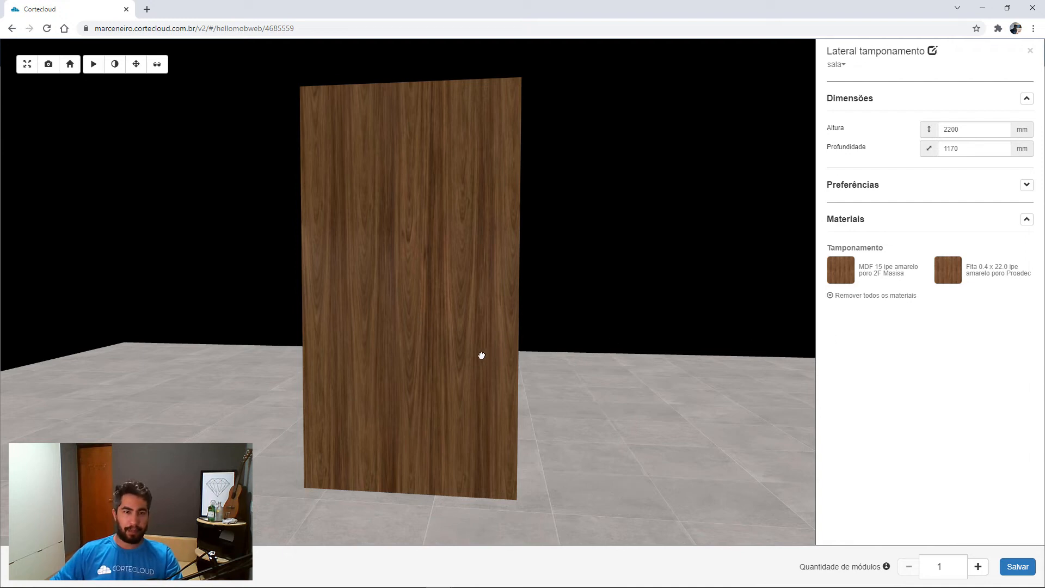
left_click_drag(481, 356, 394, 361)
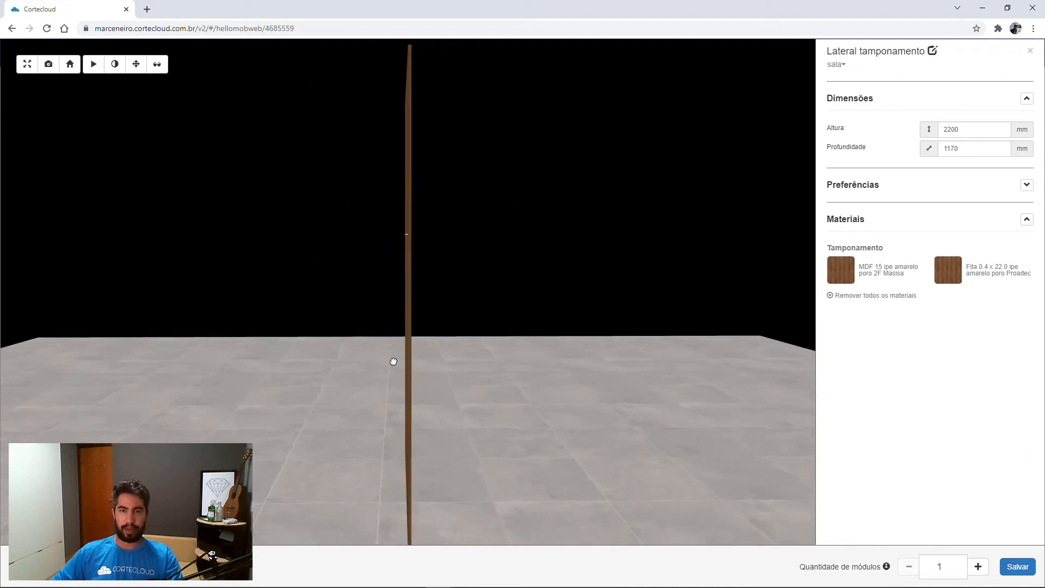
left_click(849, 186)
left_click(875, 291)
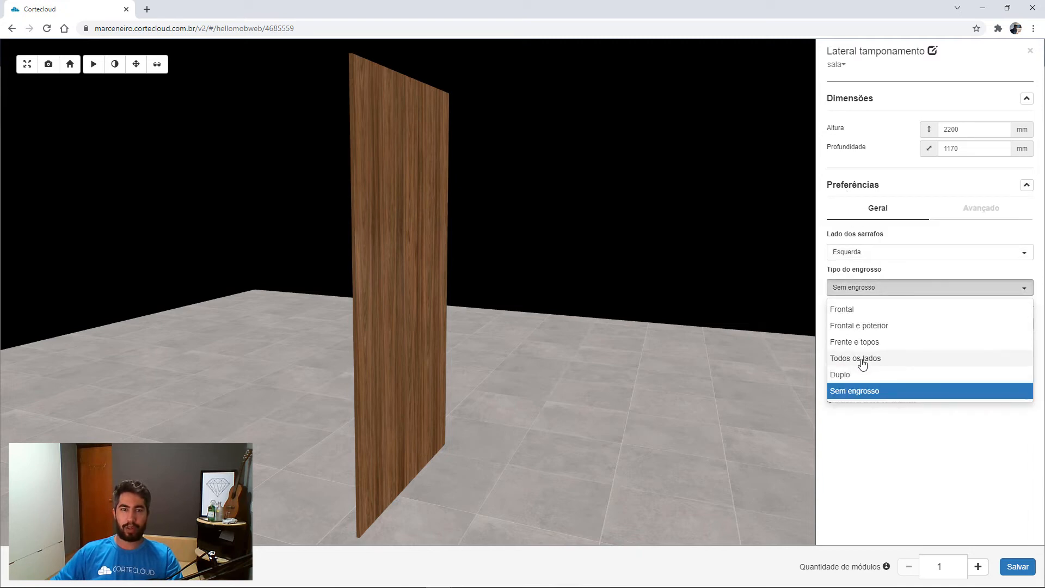
left_click(860, 359)
left_click_drag(549, 293, 450, 152)
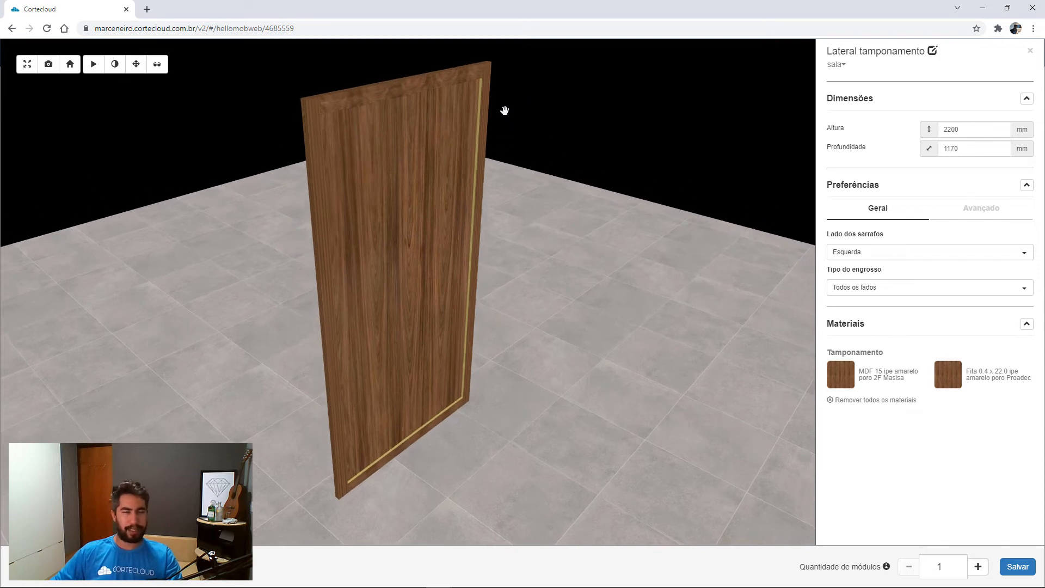
left_click_drag(434, 142, 623, 403)
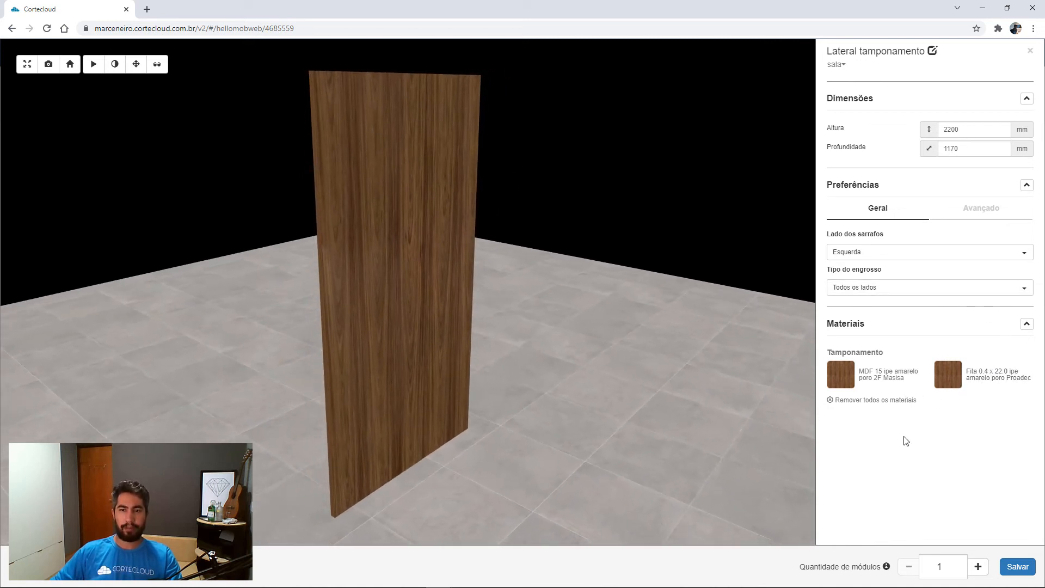
left_click(1017, 567)
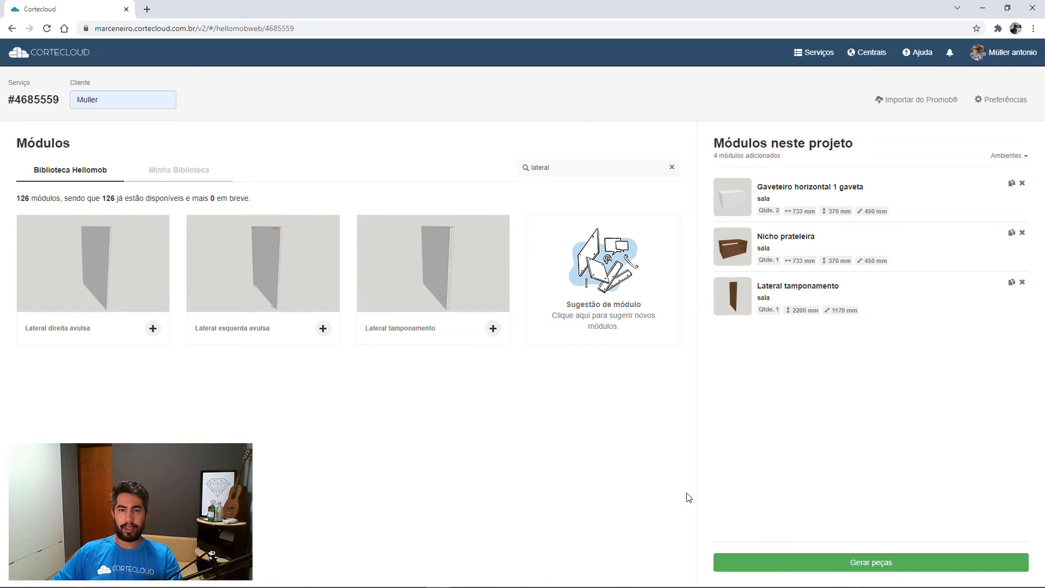
Duplicate the Lateral tamponamento module, set the copy's Profundidade to 300 mm, and save it.
left_click(1011, 283)
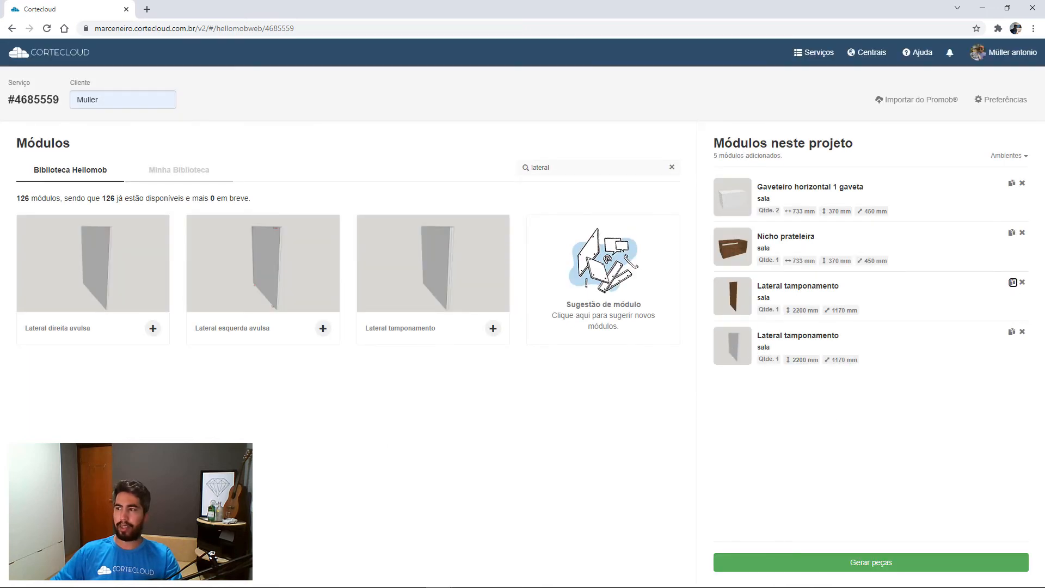
left_click_drag(1044, 263, 503, 74)
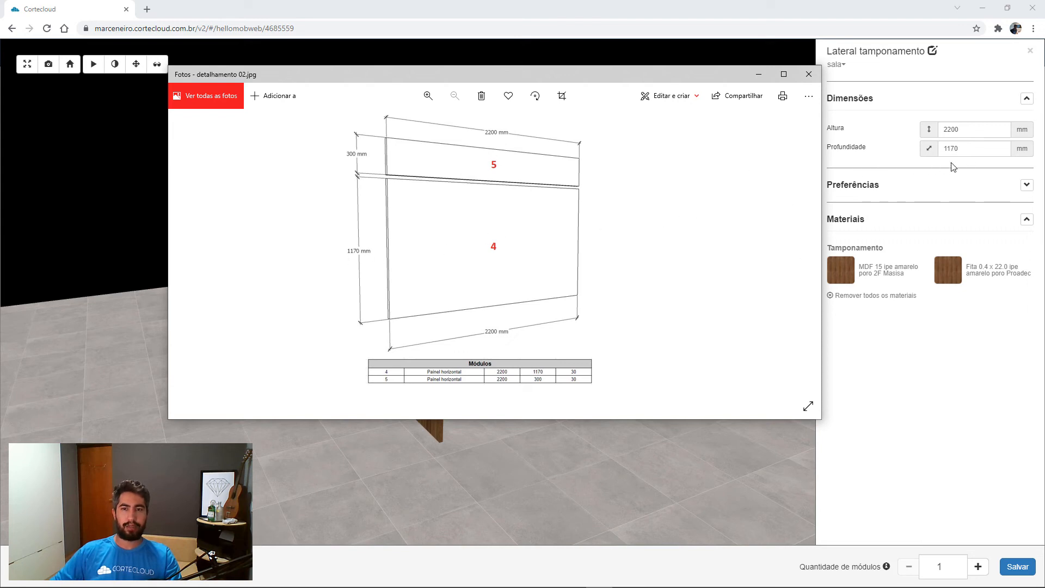
left_click(969, 149)
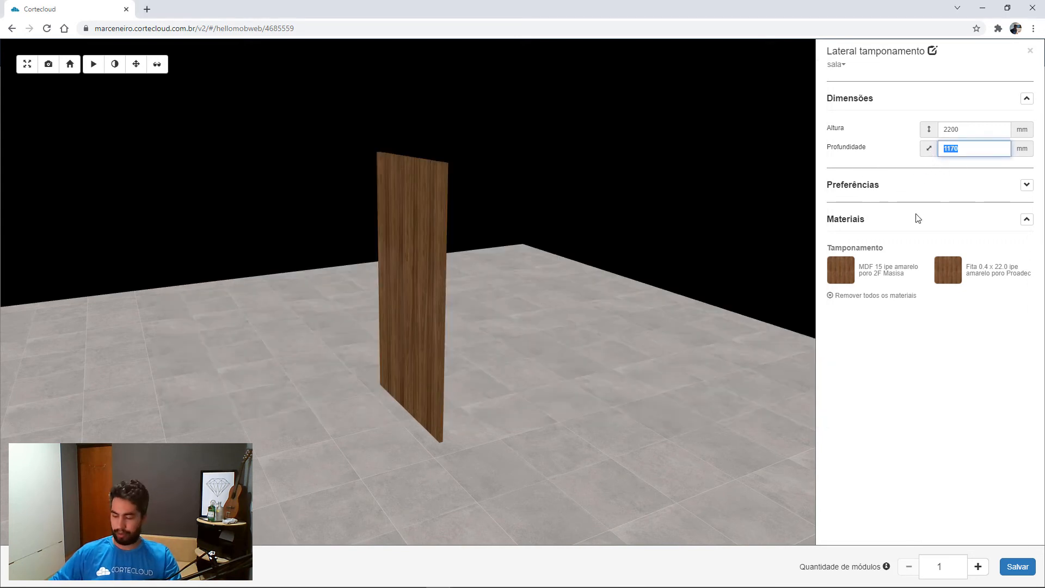
type("300")
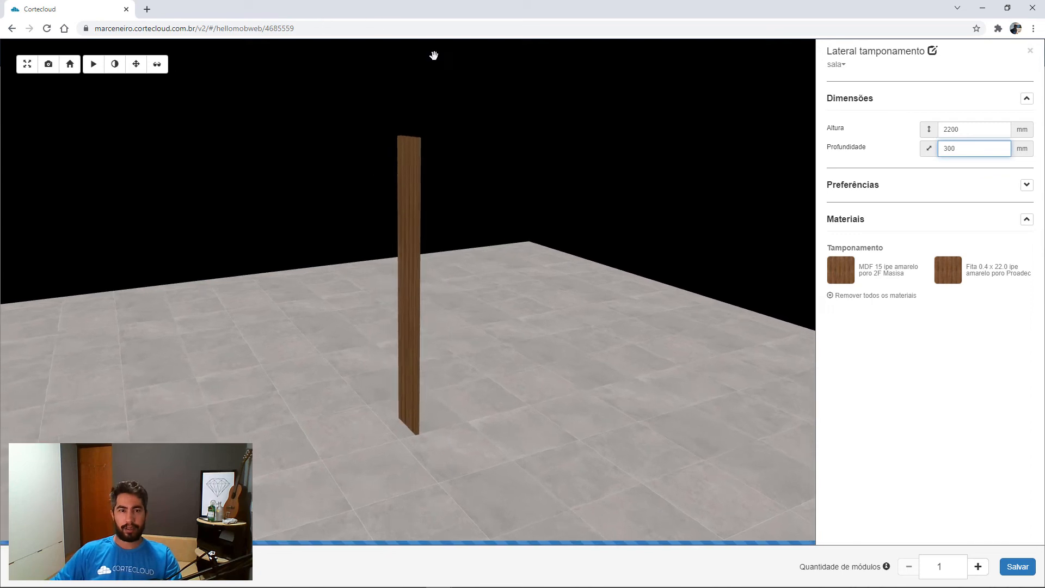
scroll(508, 252, "up", 4)
left_click_drag(506, 252, 548, 289)
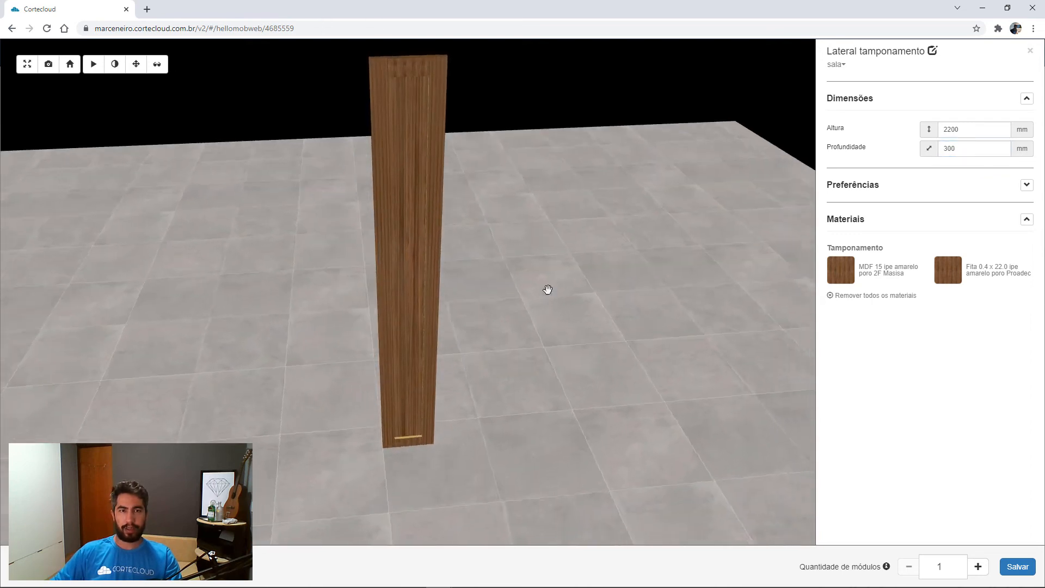
left_click(1017, 566)
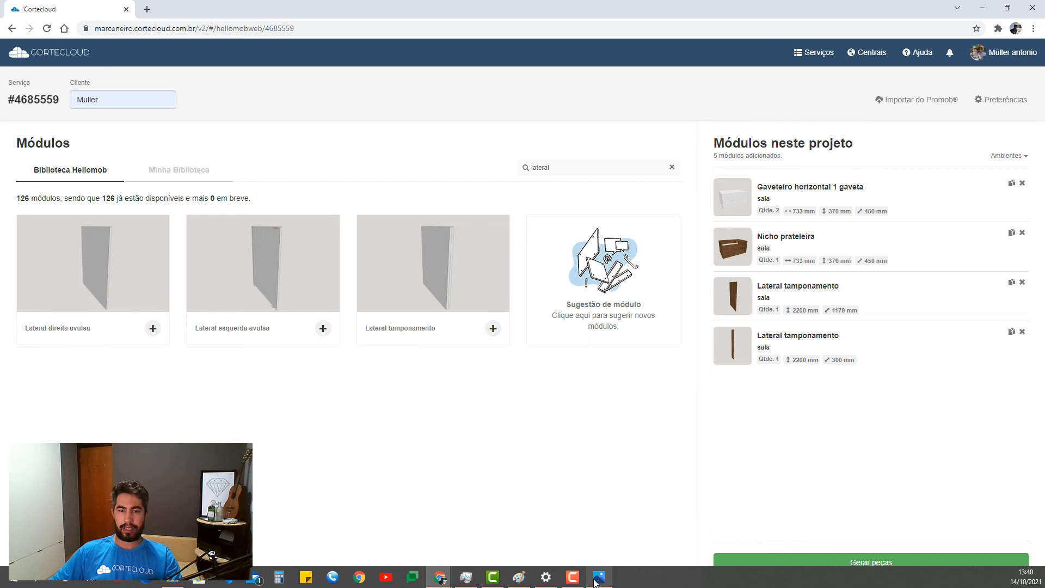
Consult the detail drawing detalhamento 03.jpg for the dimensions of the shelf and base pieces.
left_click(598, 577)
left_click(807, 254)
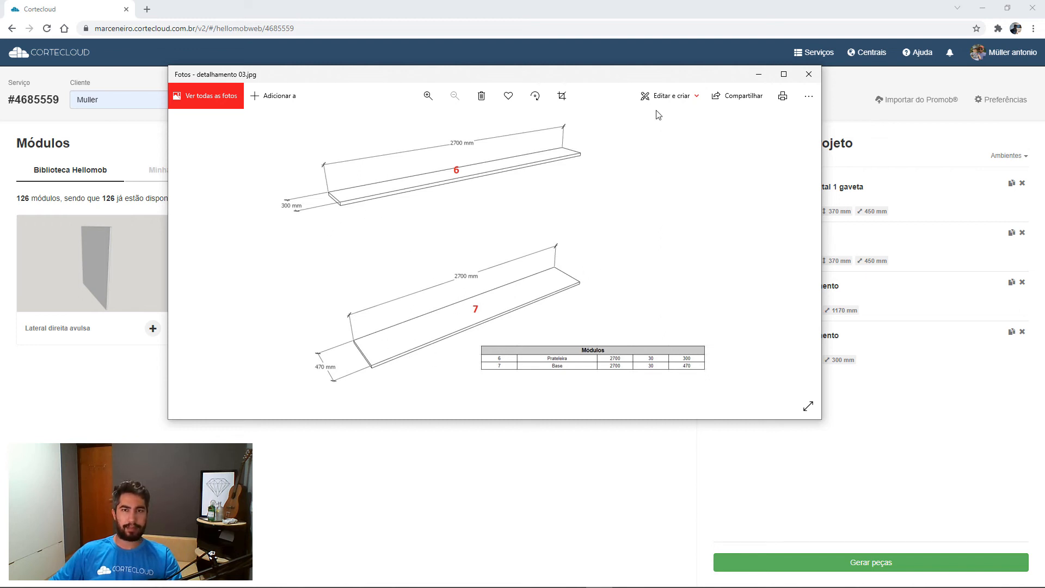
left_click_drag(616, 77, 1044, 131)
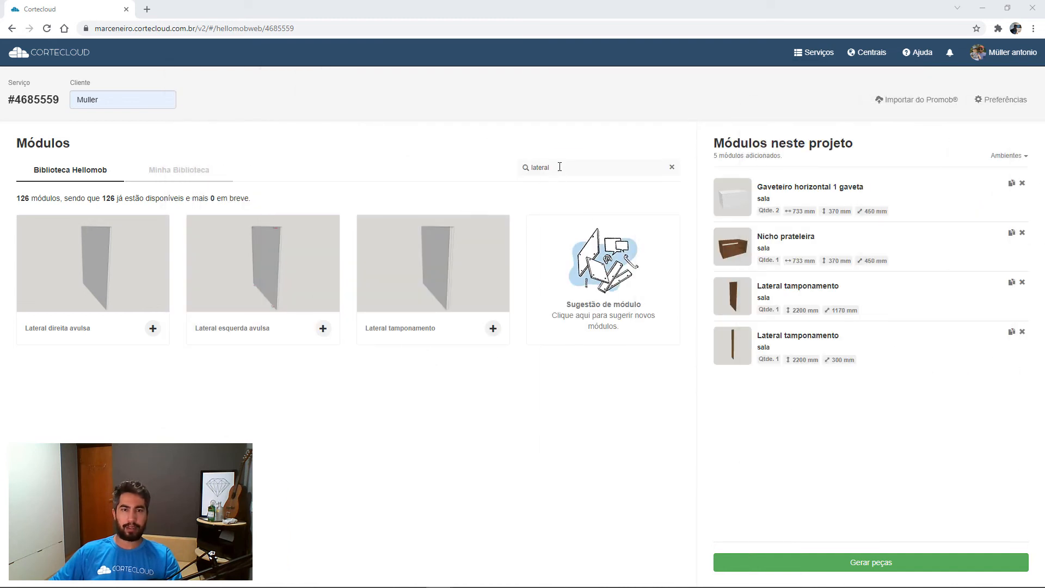
Search the Hellomob library for "tampo" and add the Tampo tamponamento module to the project.
left_click_drag(525, 169, 560, 197)
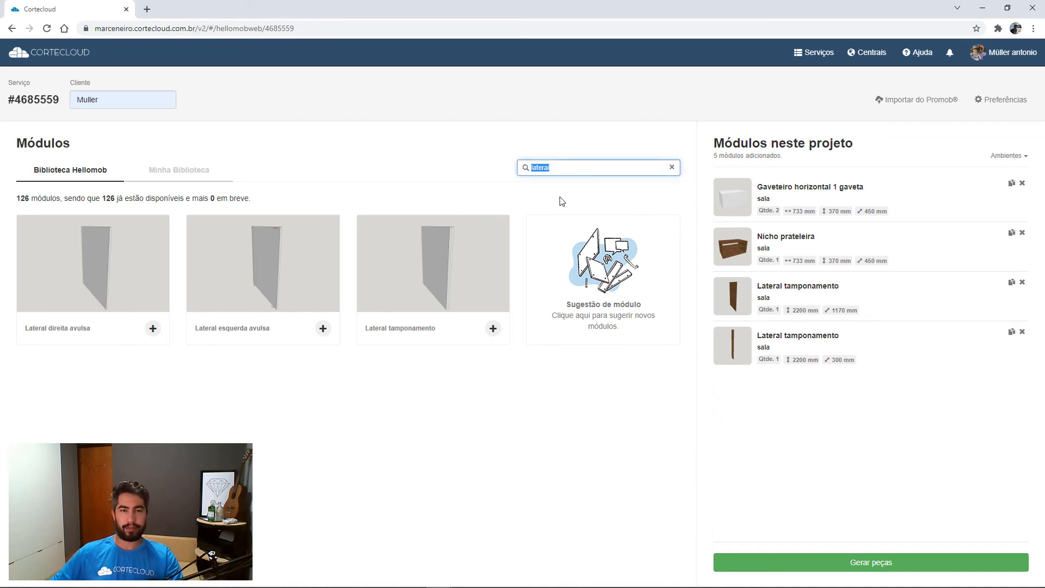
type("tampo")
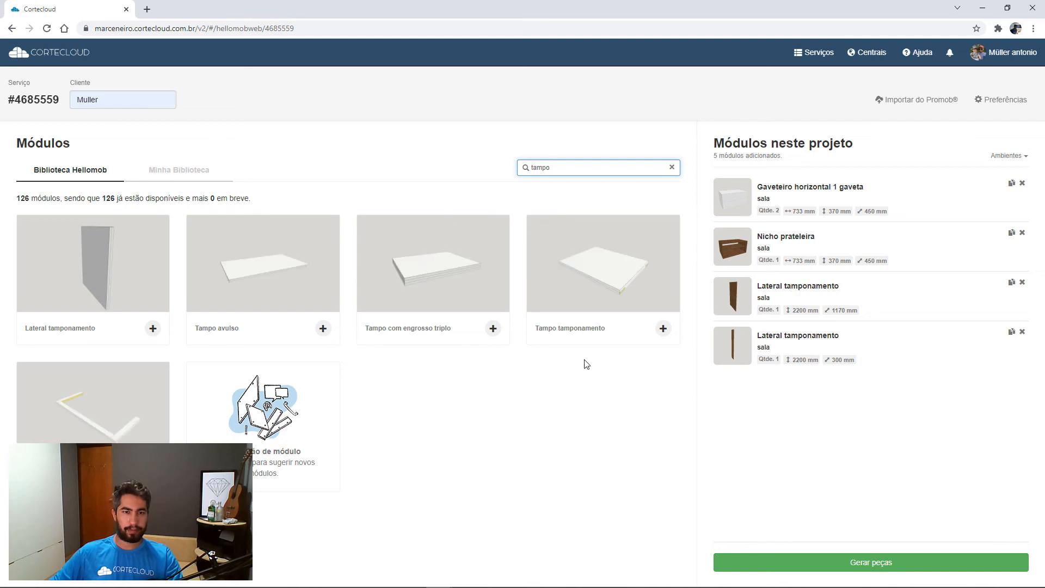
left_click(609, 281)
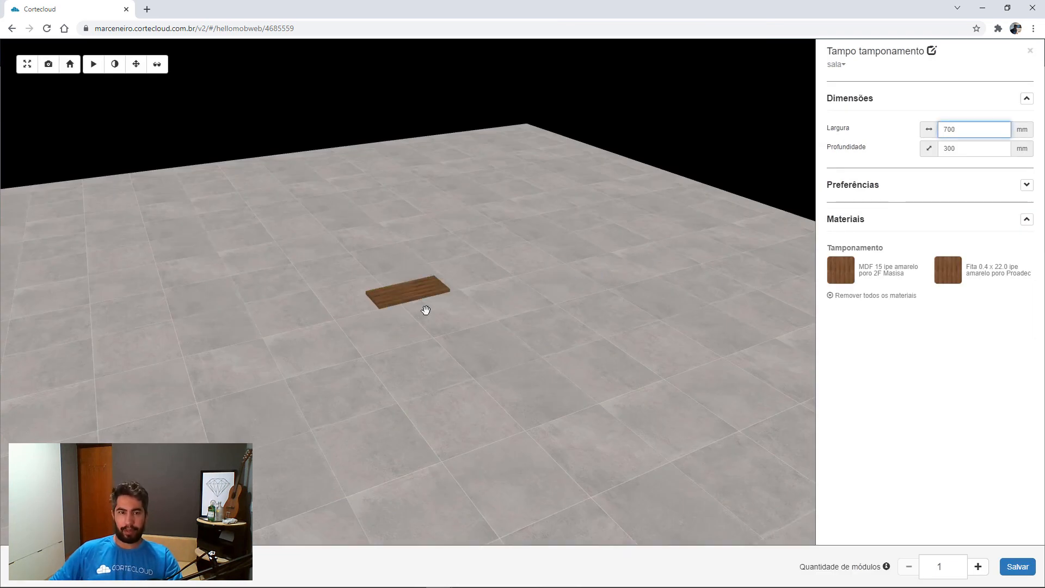
Set the Tampo tamponamento's Largura to 2700 mm and Profundidade to 470 mm, and check the resized piece in 3D.
left_click_drag(424, 289, 746, 232)
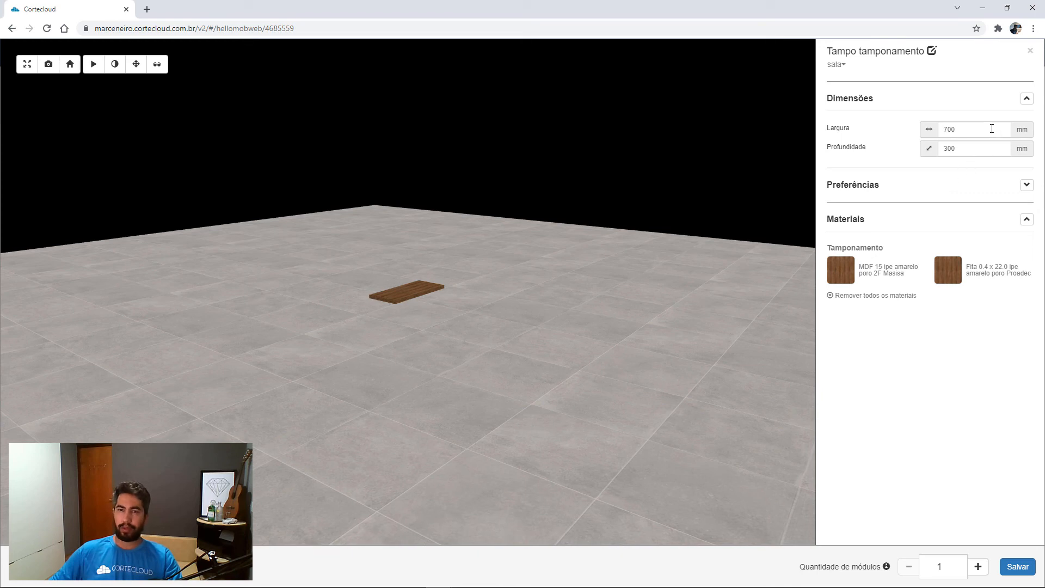
left_click(941, 131)
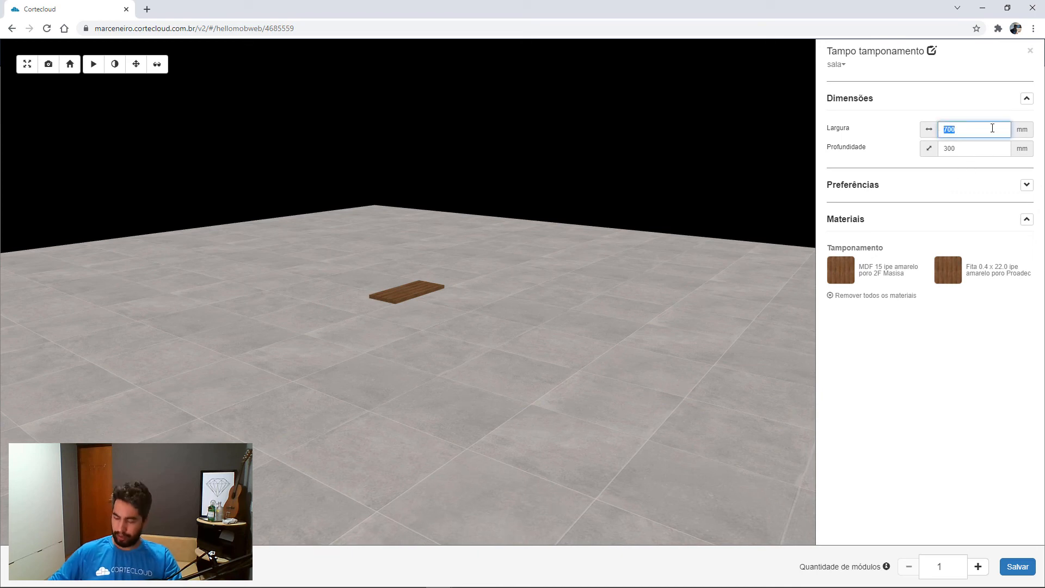
type("2700")
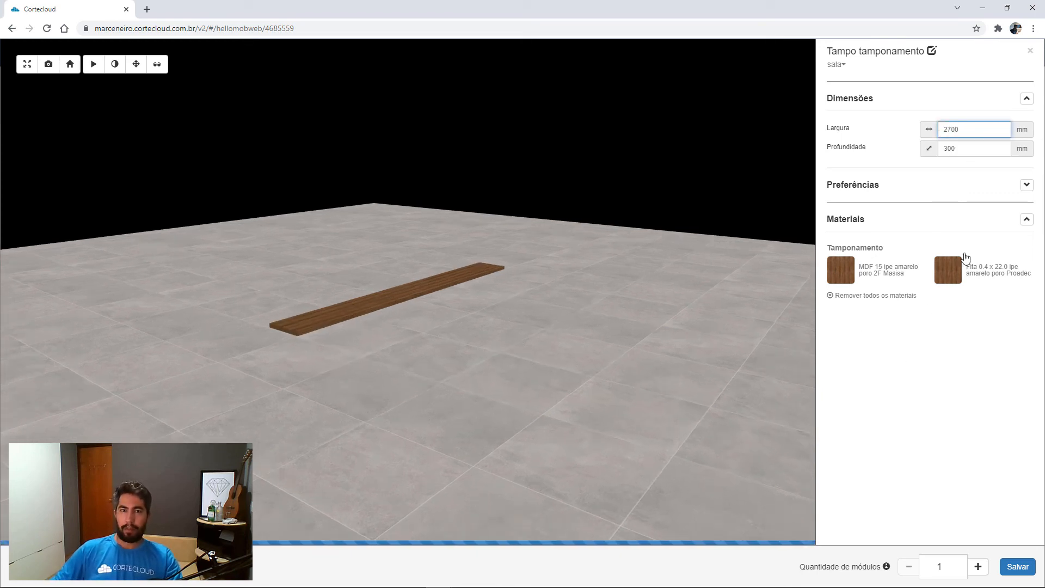
left_click(943, 150)
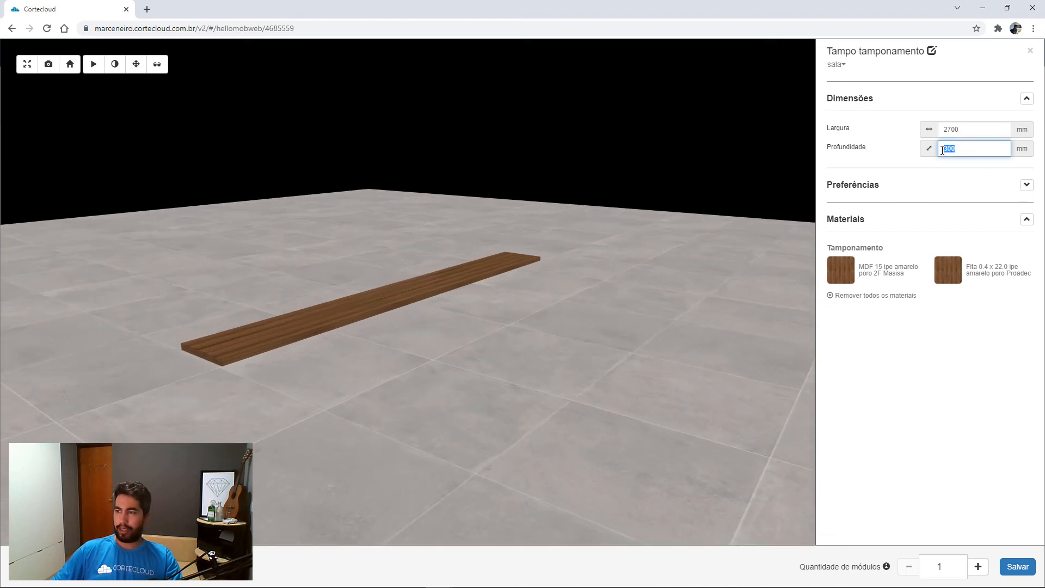
type("470")
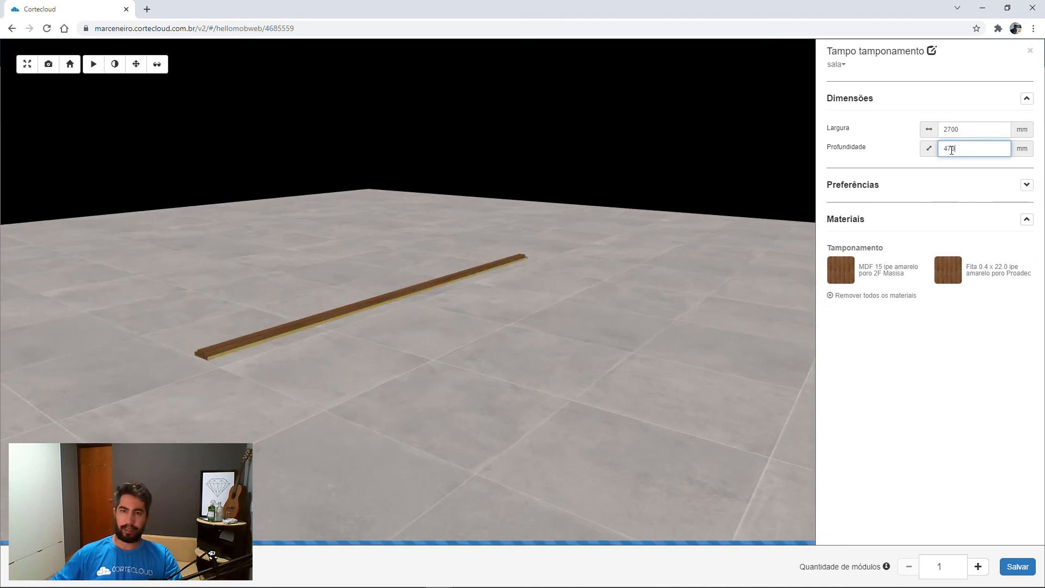
left_click_drag(305, 405, 257, 331)
scroll(271, 325, "up", 5)
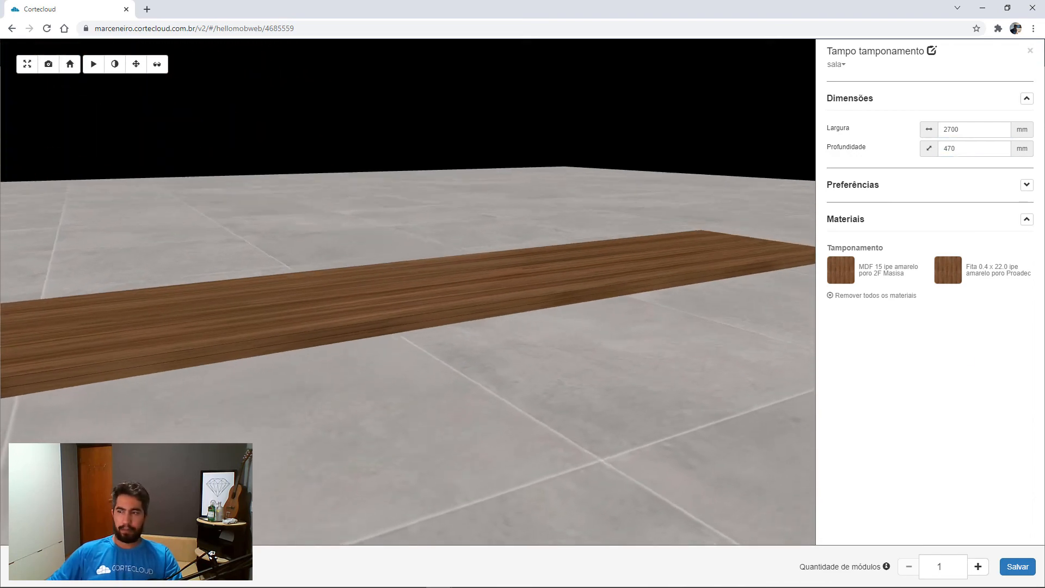
left_click_drag(681, 269, 811, 256)
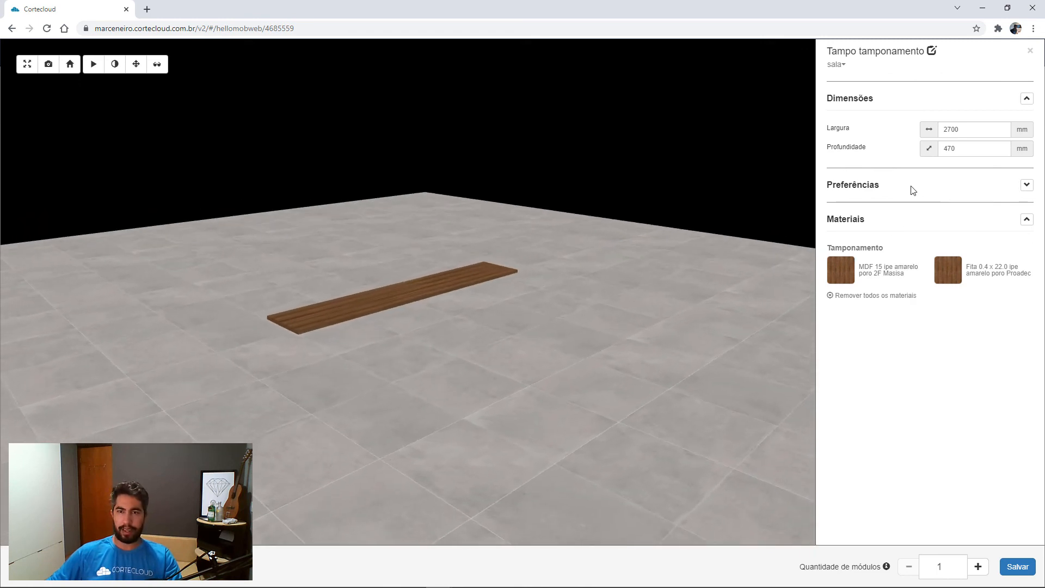
Examine the top's thickening strips from below in 3D and review its general and advanced Engrosso preferences.
left_click(1020, 191)
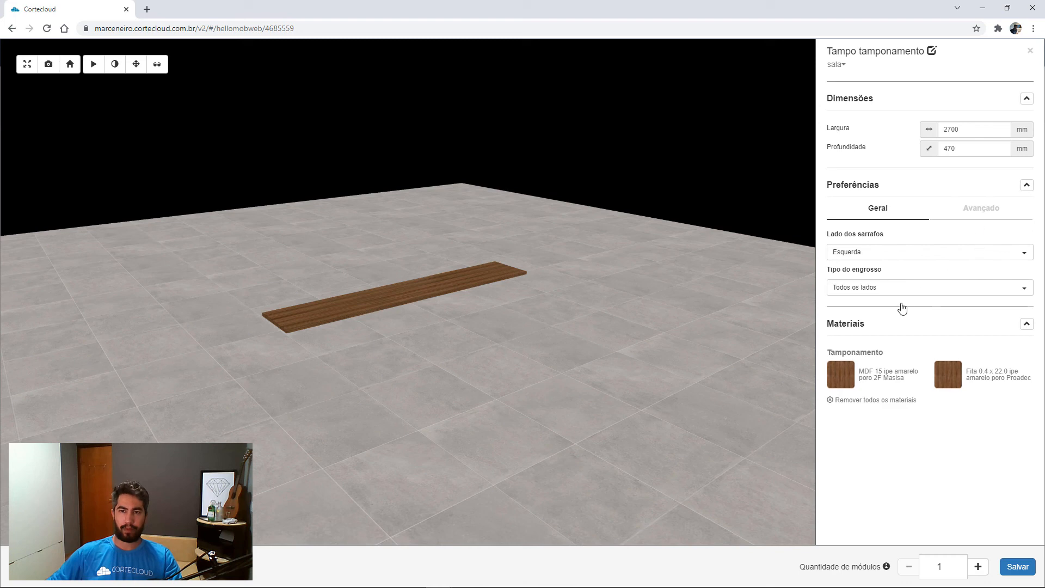
left_click_drag(455, 297, 427, 284)
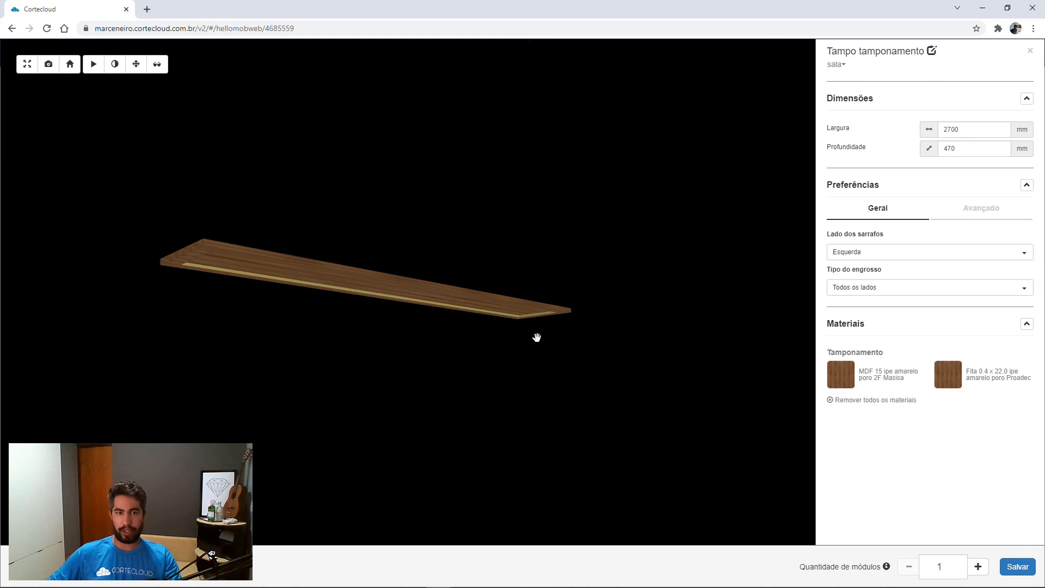
left_click_drag(511, 338, 362, 350)
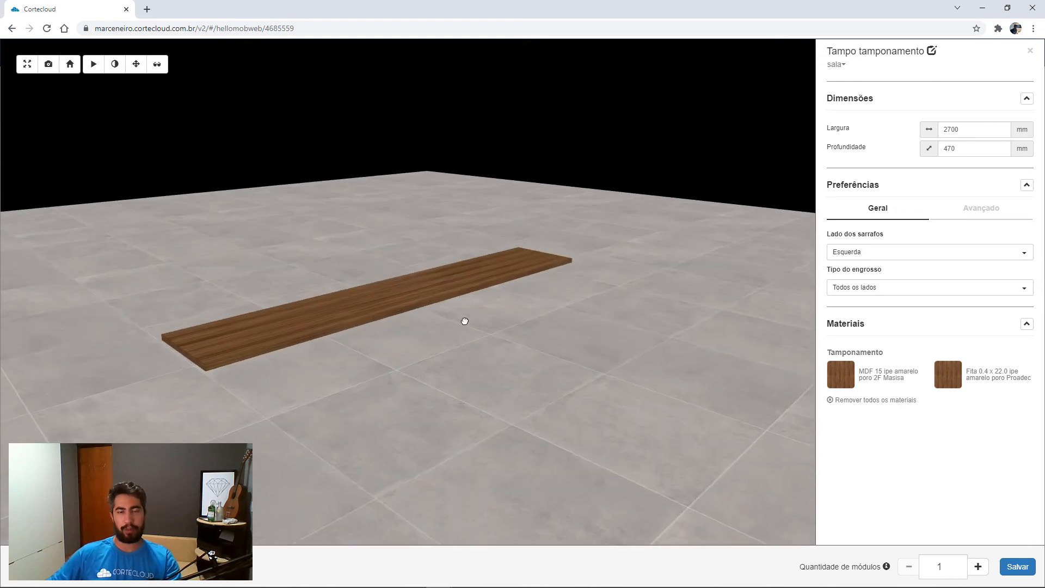
left_click_drag(465, 321, 773, 315)
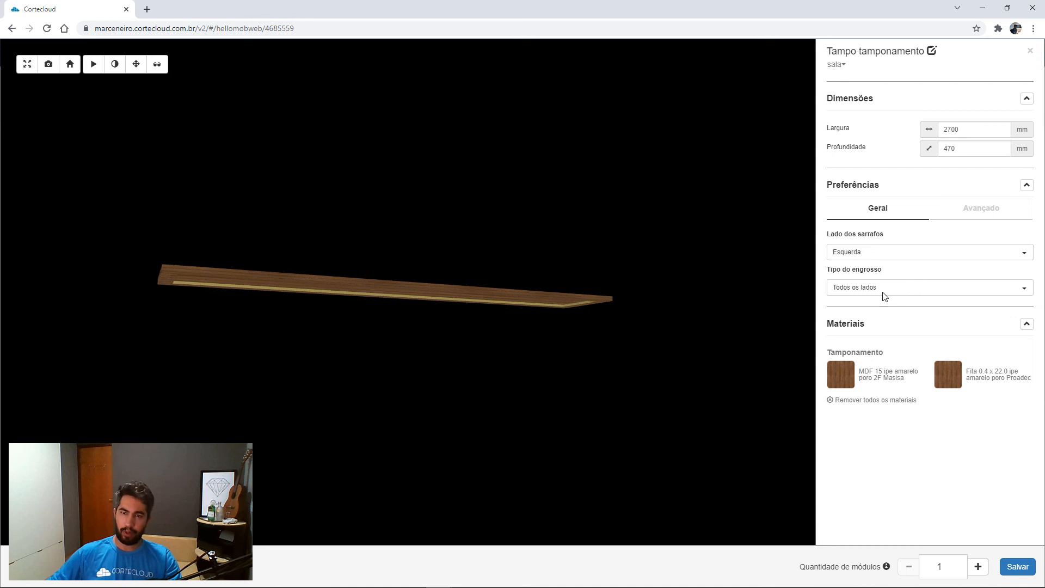
left_click(960, 213)
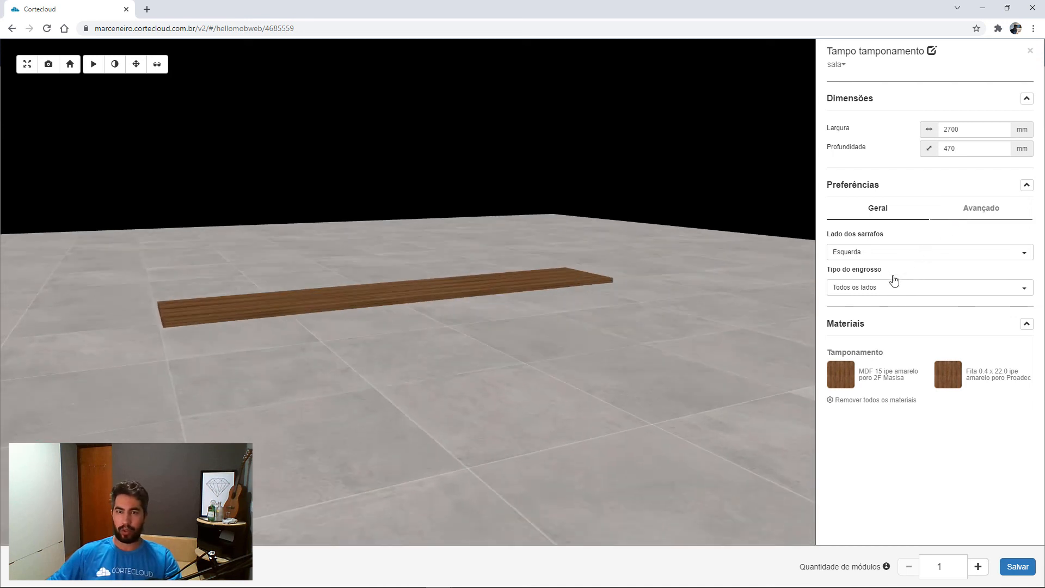
left_click(869, 280)
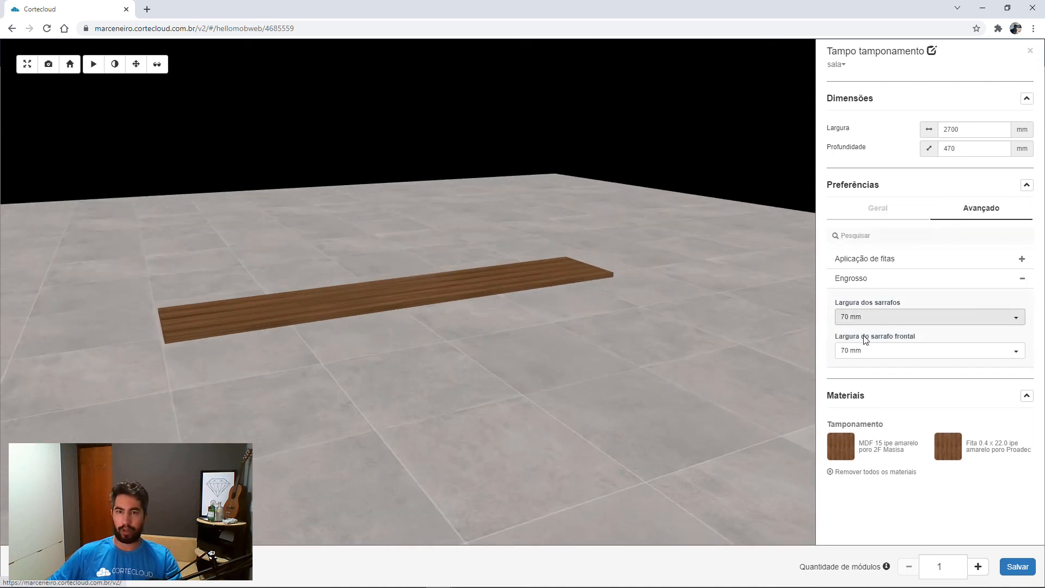
left_click(881, 280)
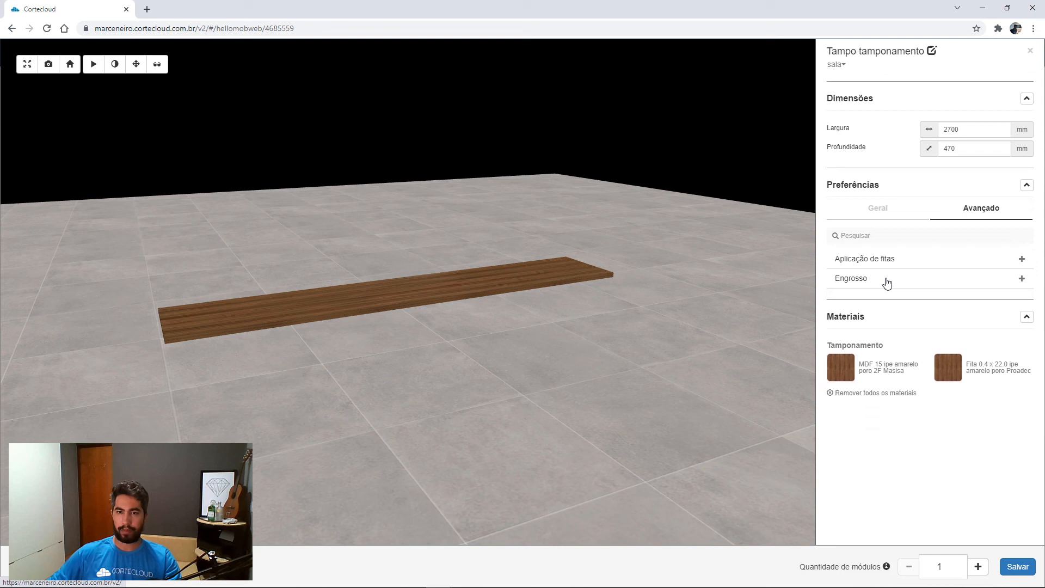
Set the top's Tipo do engrosso to Duplo, check the double thickness with the transparent 3D view, and save the module.
left_click(872, 218)
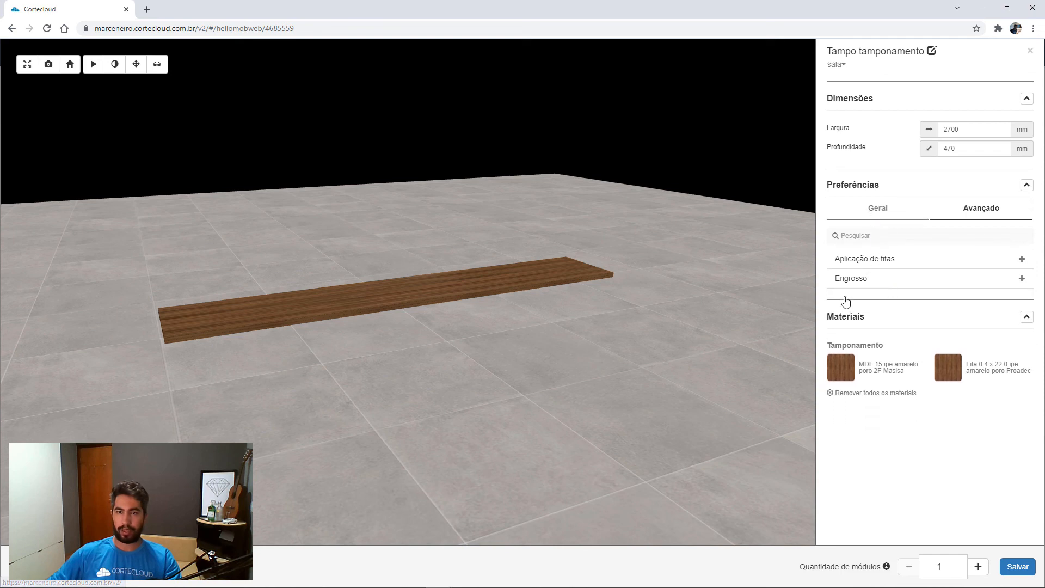
left_click(867, 289)
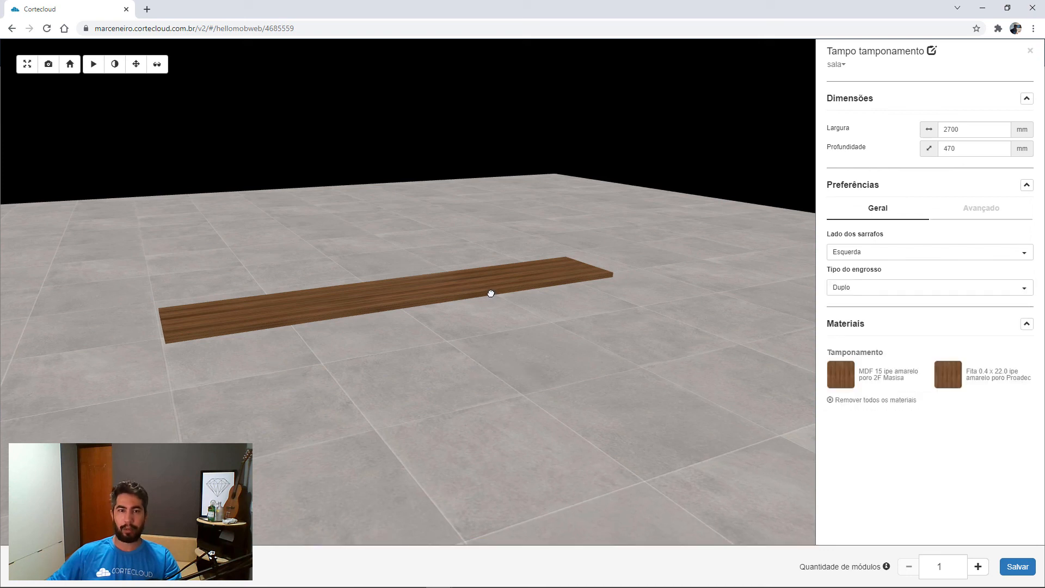
left_click_drag(491, 294, 280, 217)
left_click(156, 63)
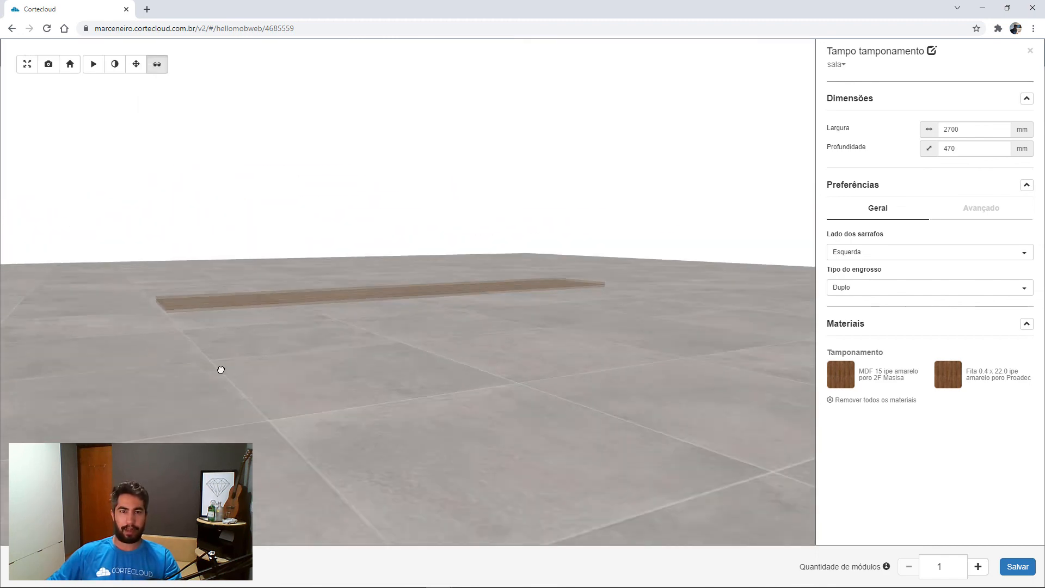
left_click_drag(221, 370, 220, 378)
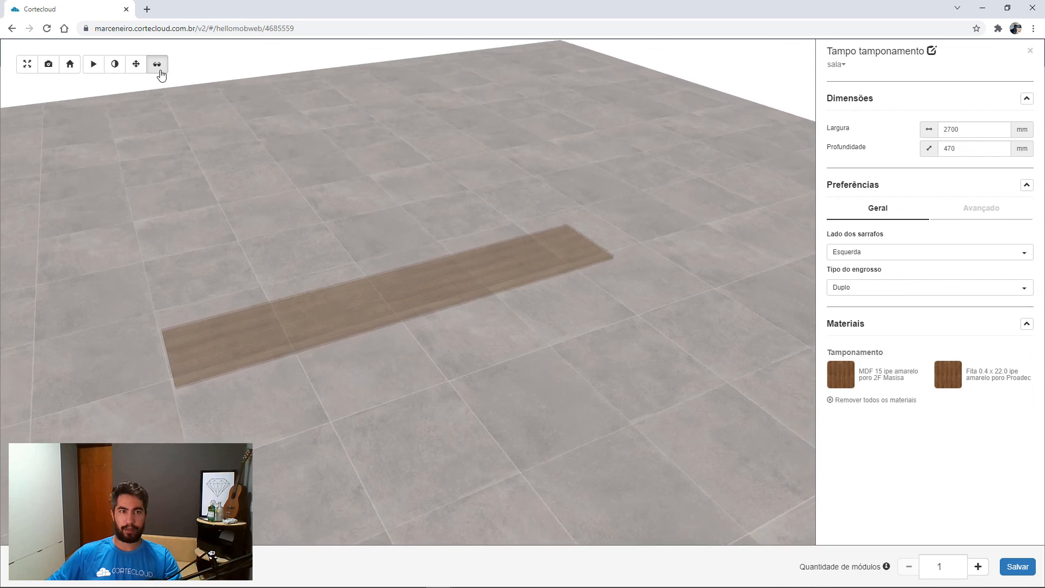
left_click(158, 64)
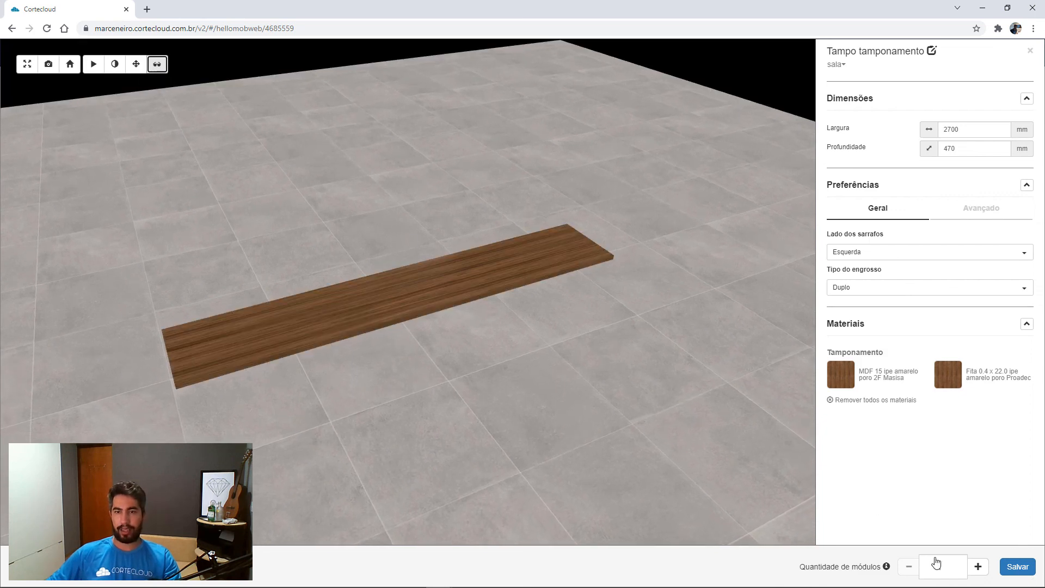
left_click(1016, 566)
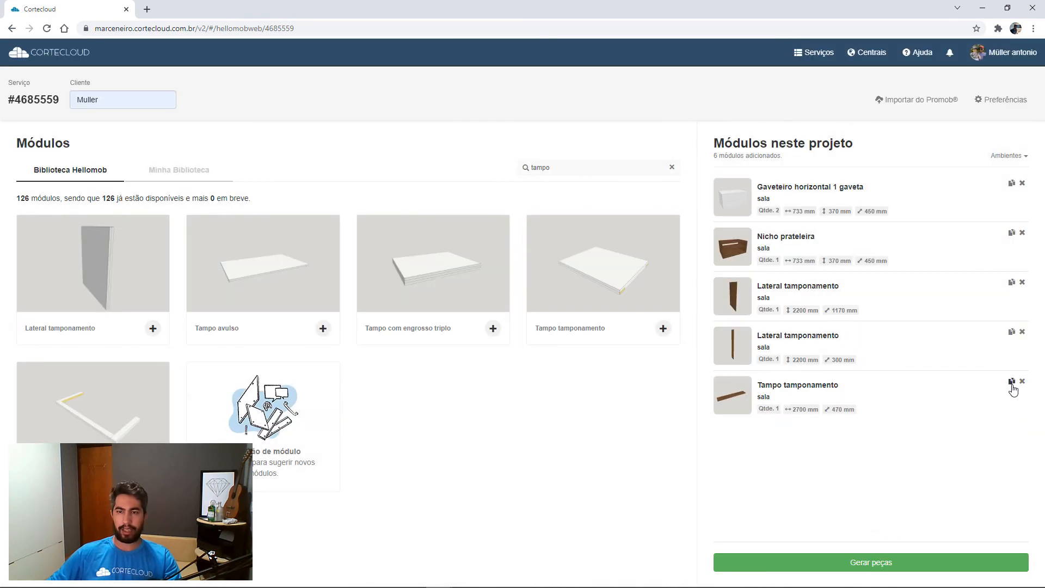
Duplicate the 2700 x 470 mm Tampo tamponamento module and set the copy's Profundidade to 300 mm.
left_click(1012, 382)
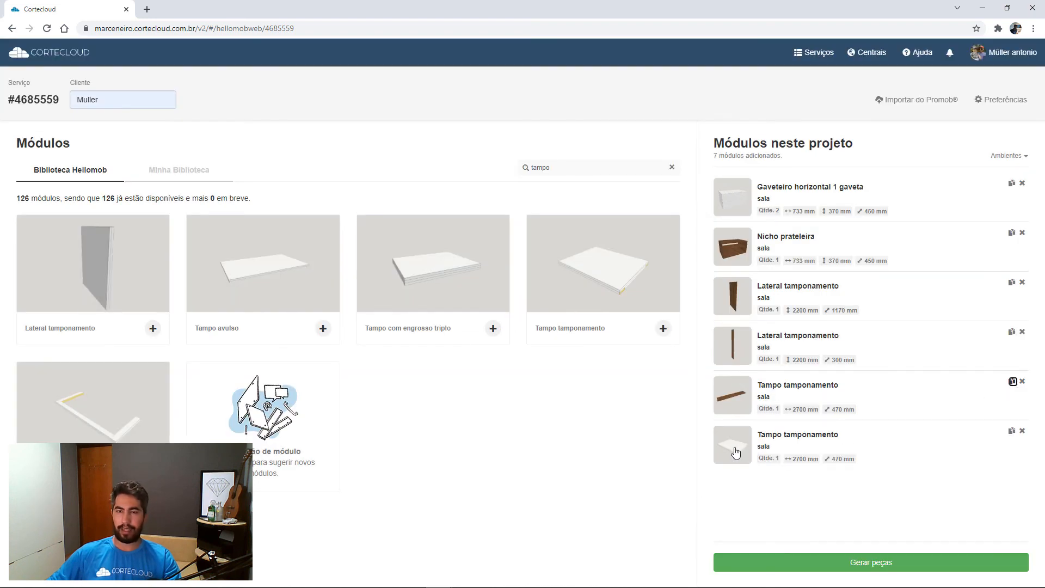
left_click(733, 447)
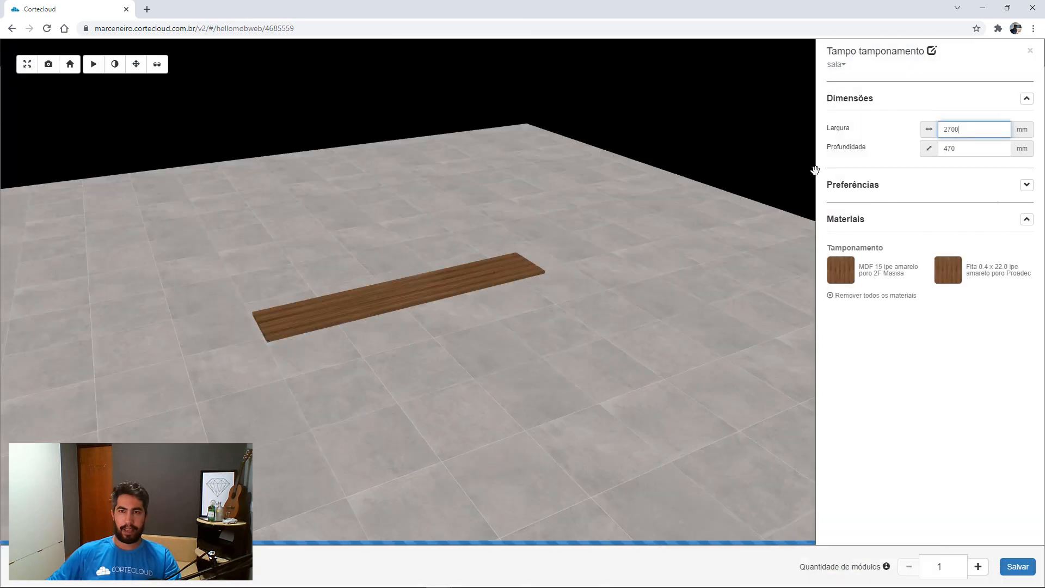
left_click(940, 152)
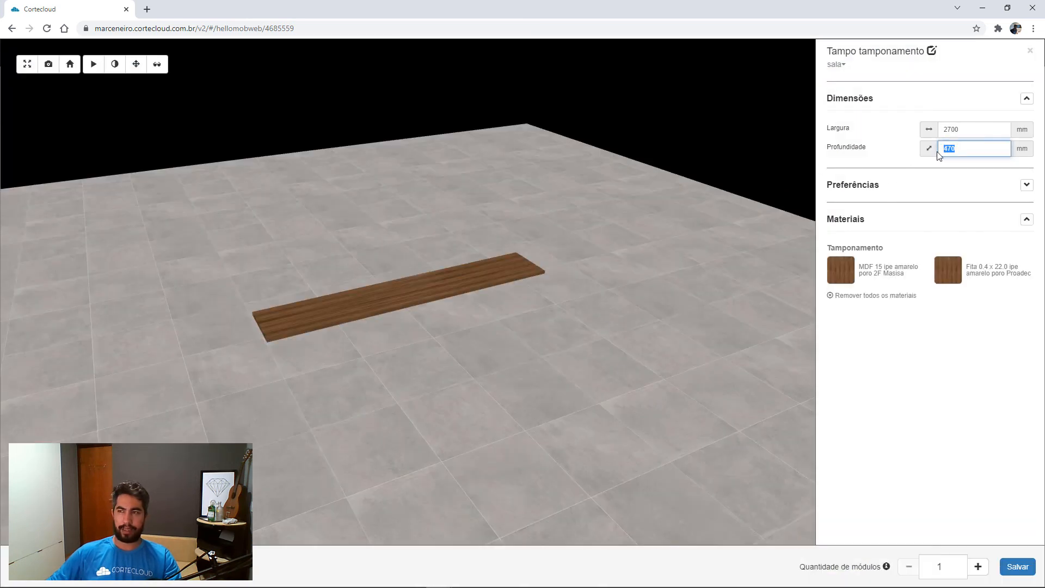
type("300")
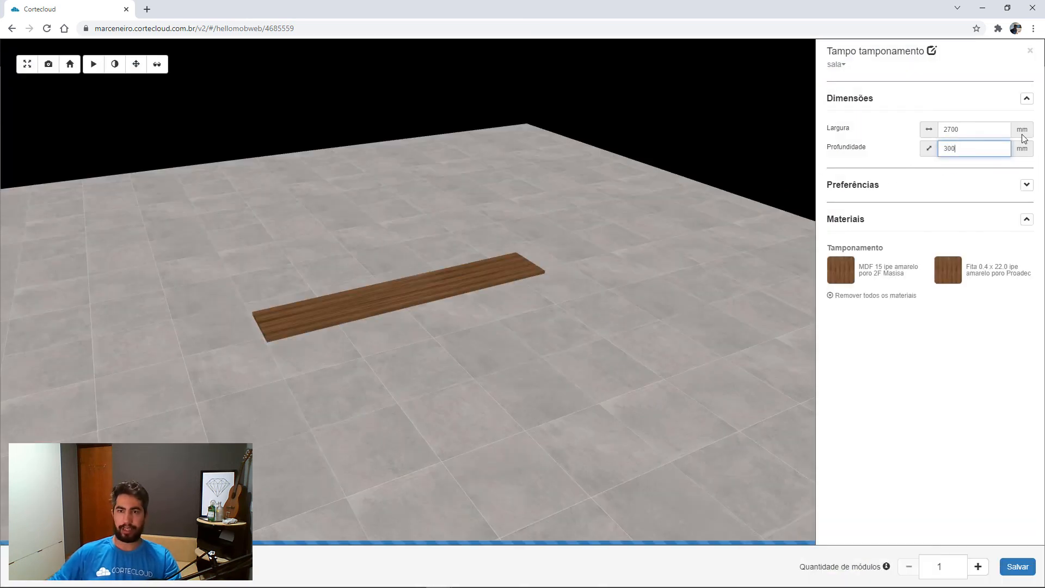
Change the 2700 x 300 mm top's board to MDP 15 branco plus texturizado and its edge band to branco texturizado, and save the module.
left_click(841, 271)
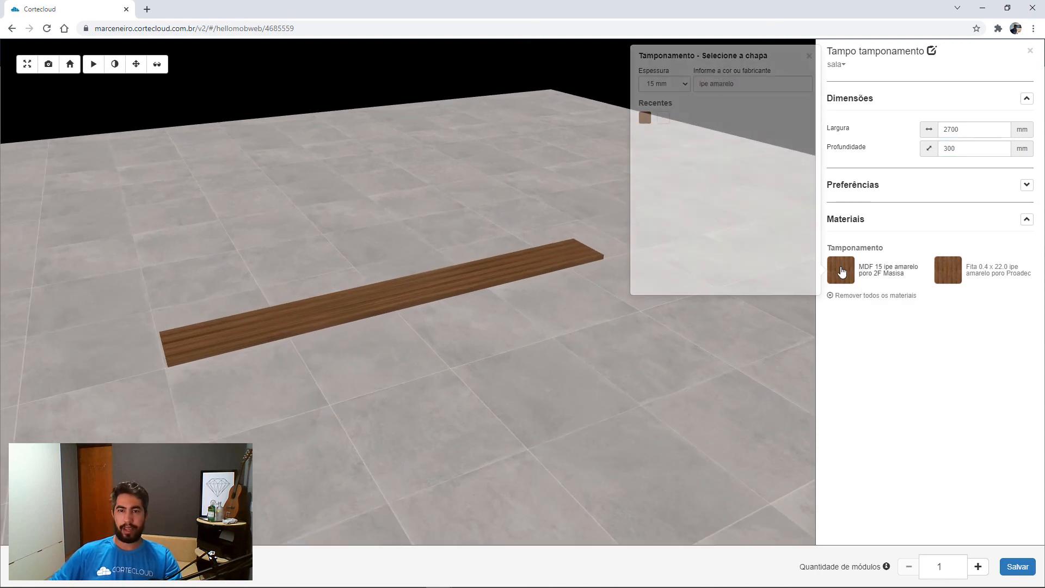
left_click(663, 118)
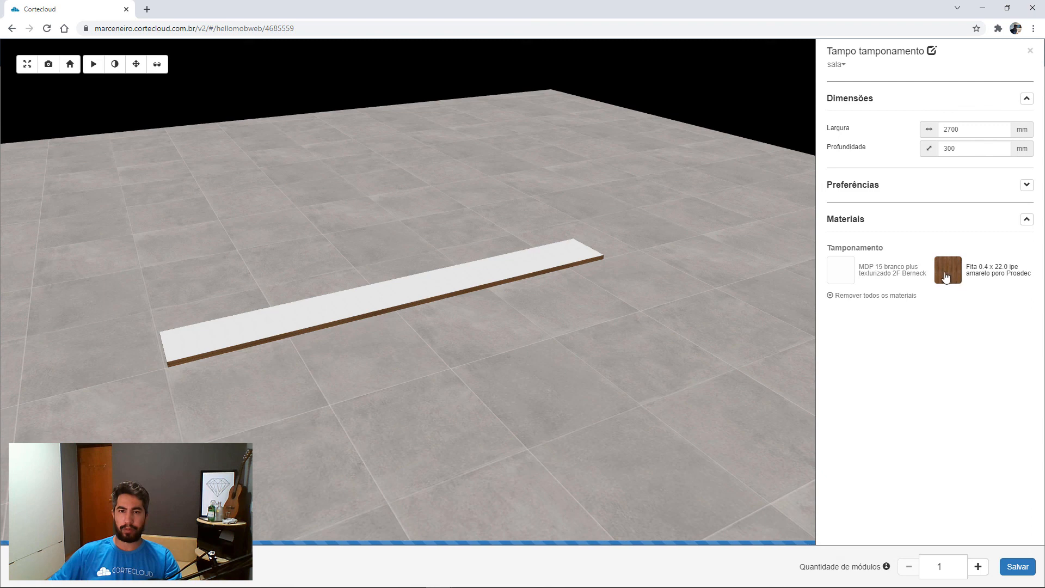
left_click(947, 276)
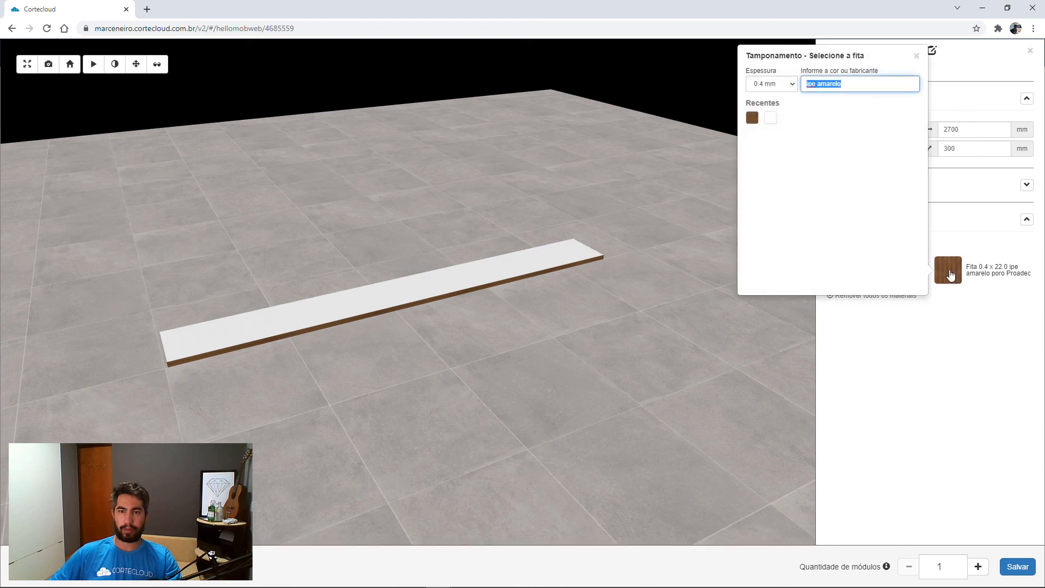
left_click(771, 122)
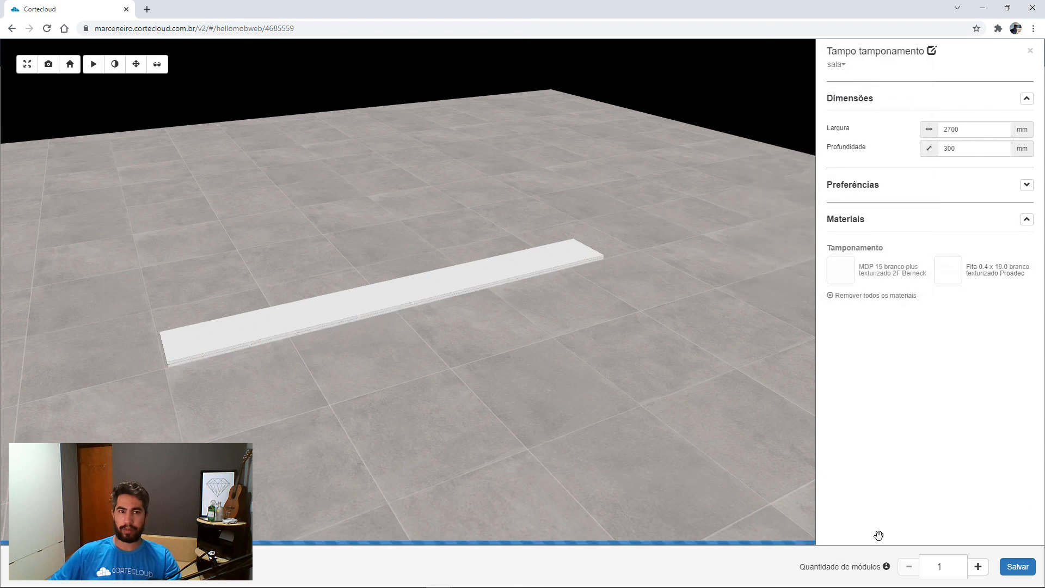
left_click(1016, 567)
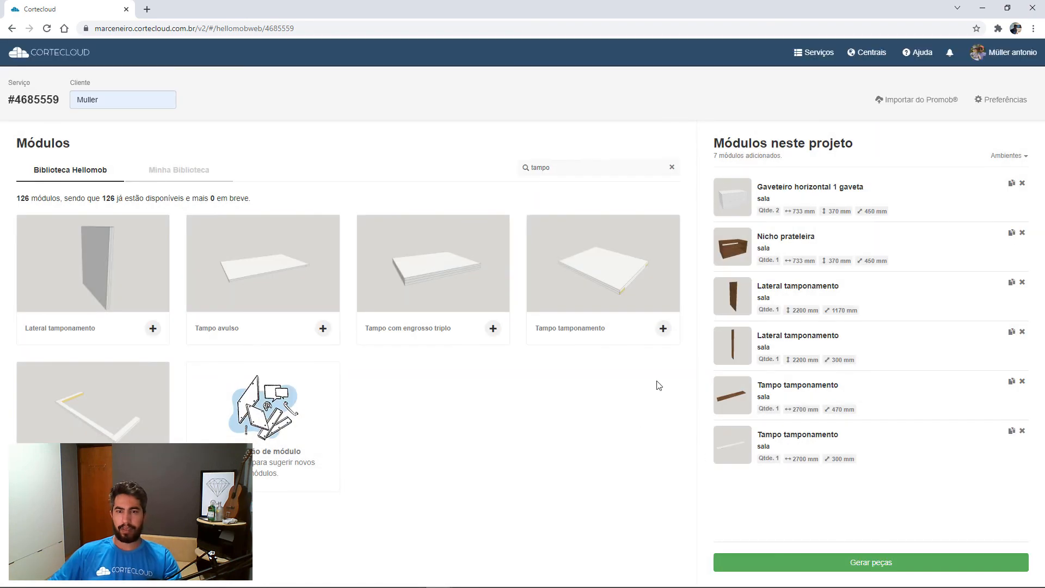
Bring up the project images in Fotos and browse from detalhamento 03 back to the sheet-material drawing to check it against the added modules.
left_click_drag(1044, 145, 233, 138)
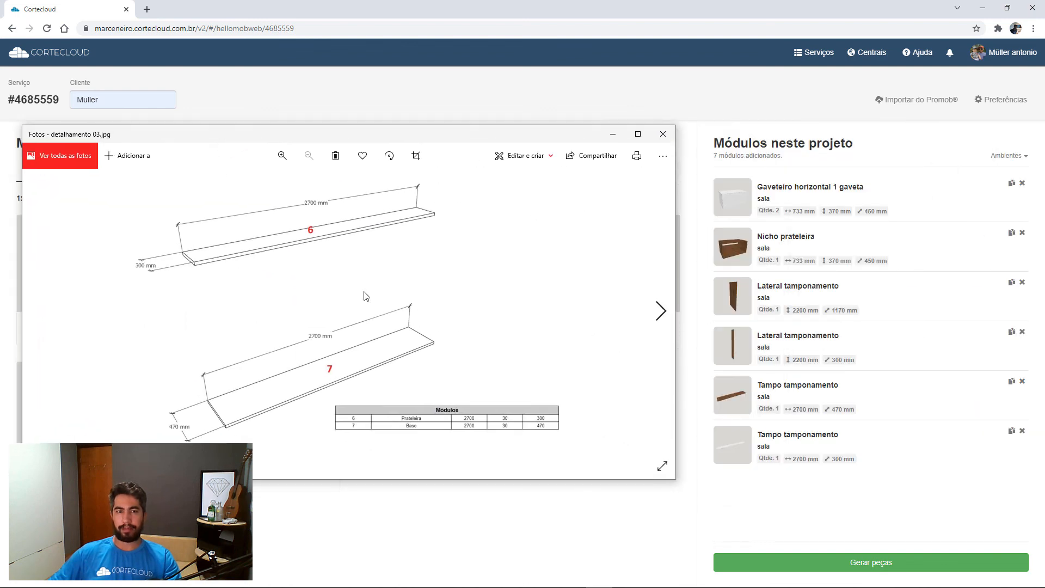
left_click(661, 311)
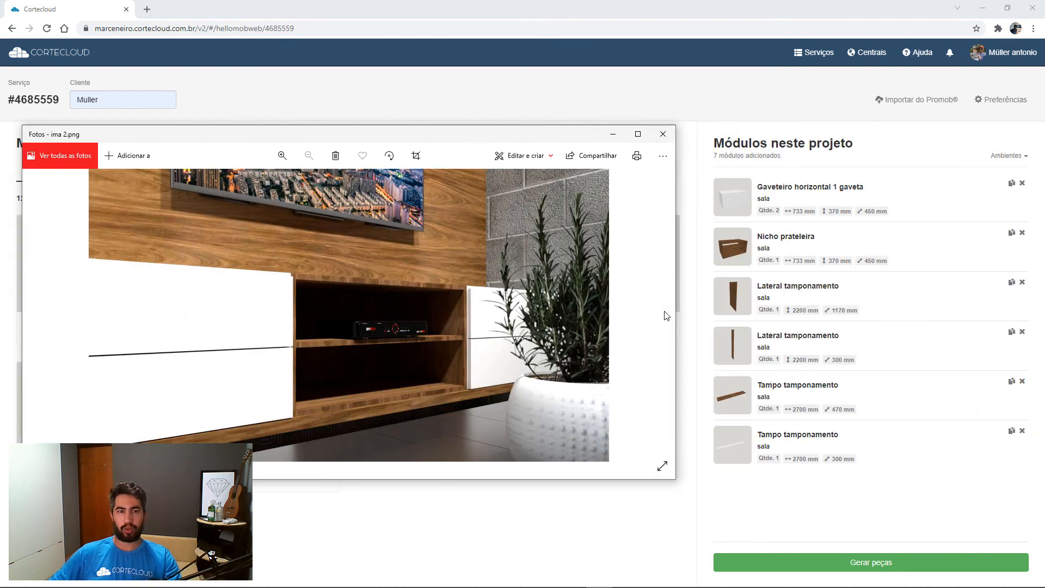
left_click(32, 313)
left_click(32, 313)
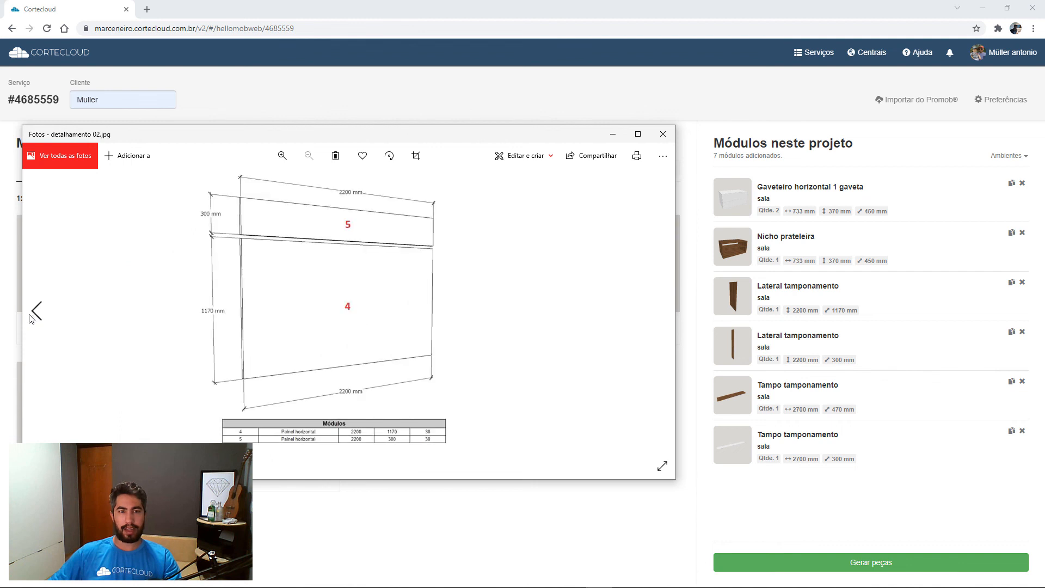
left_click(30, 315)
left_click(30, 317)
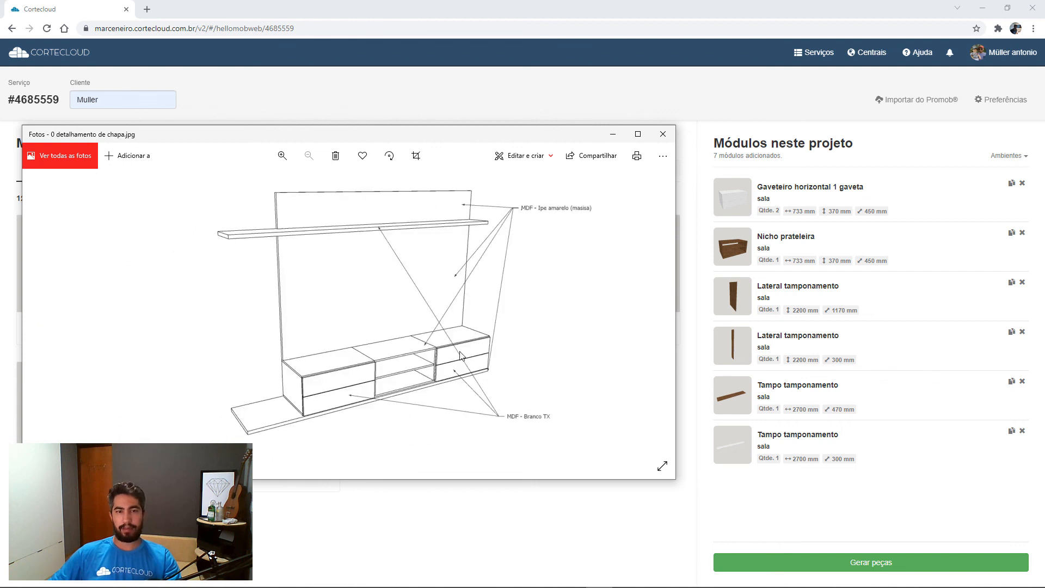